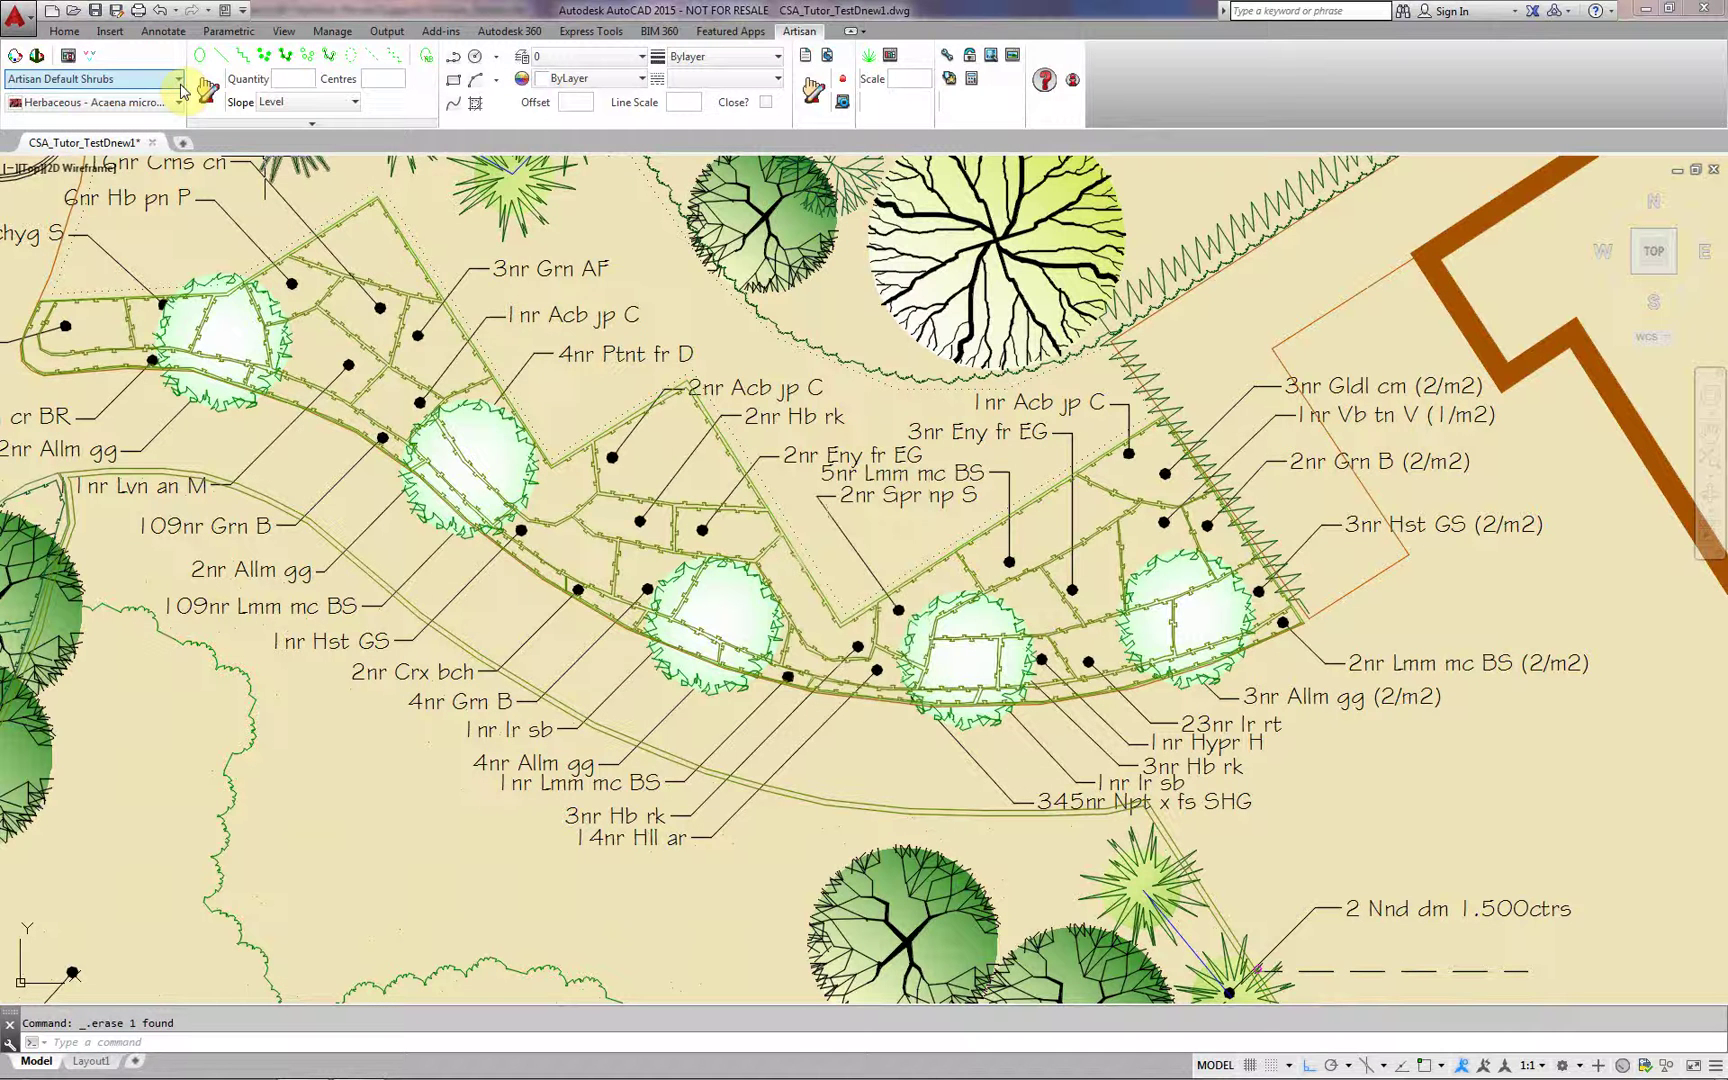
Choose the shrub Abelia grandiflora 'Sherwood' from the Artisan Default Shrubs palette as the current plant
{"action": "left_click", "coordinate": [179, 82]}
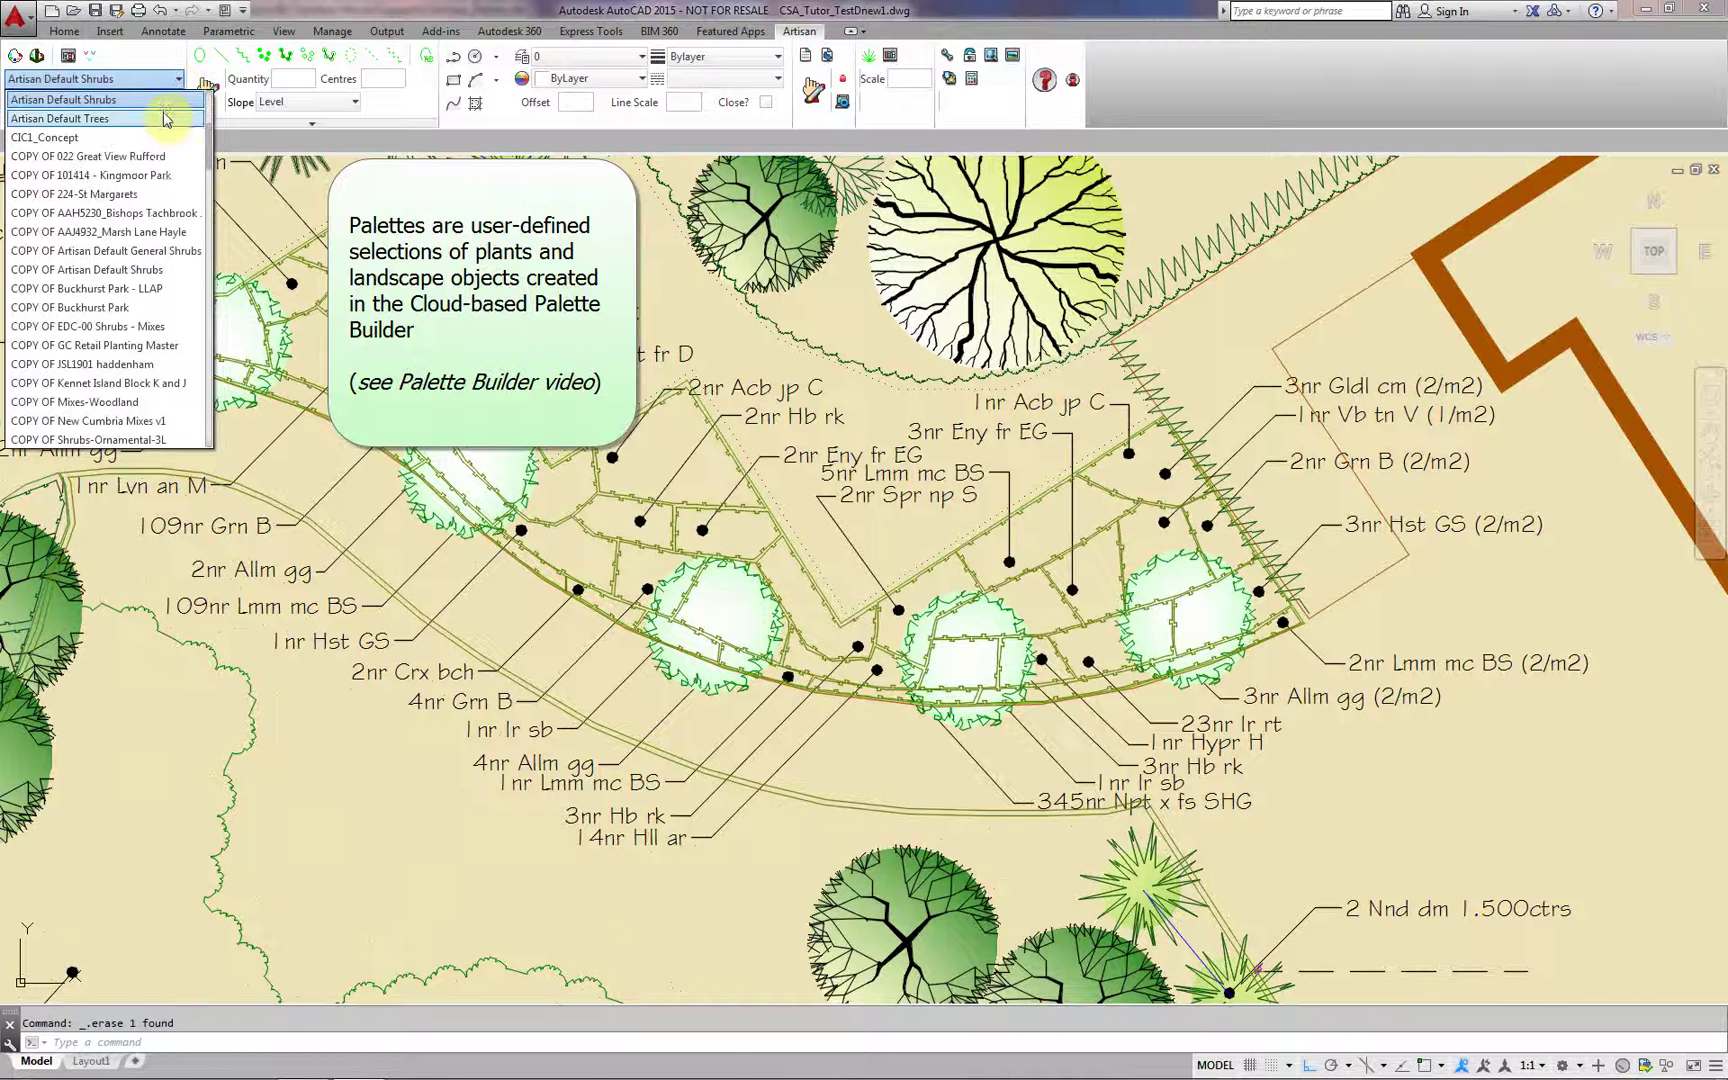
{"action": "left_click", "coordinate": [168, 101]}
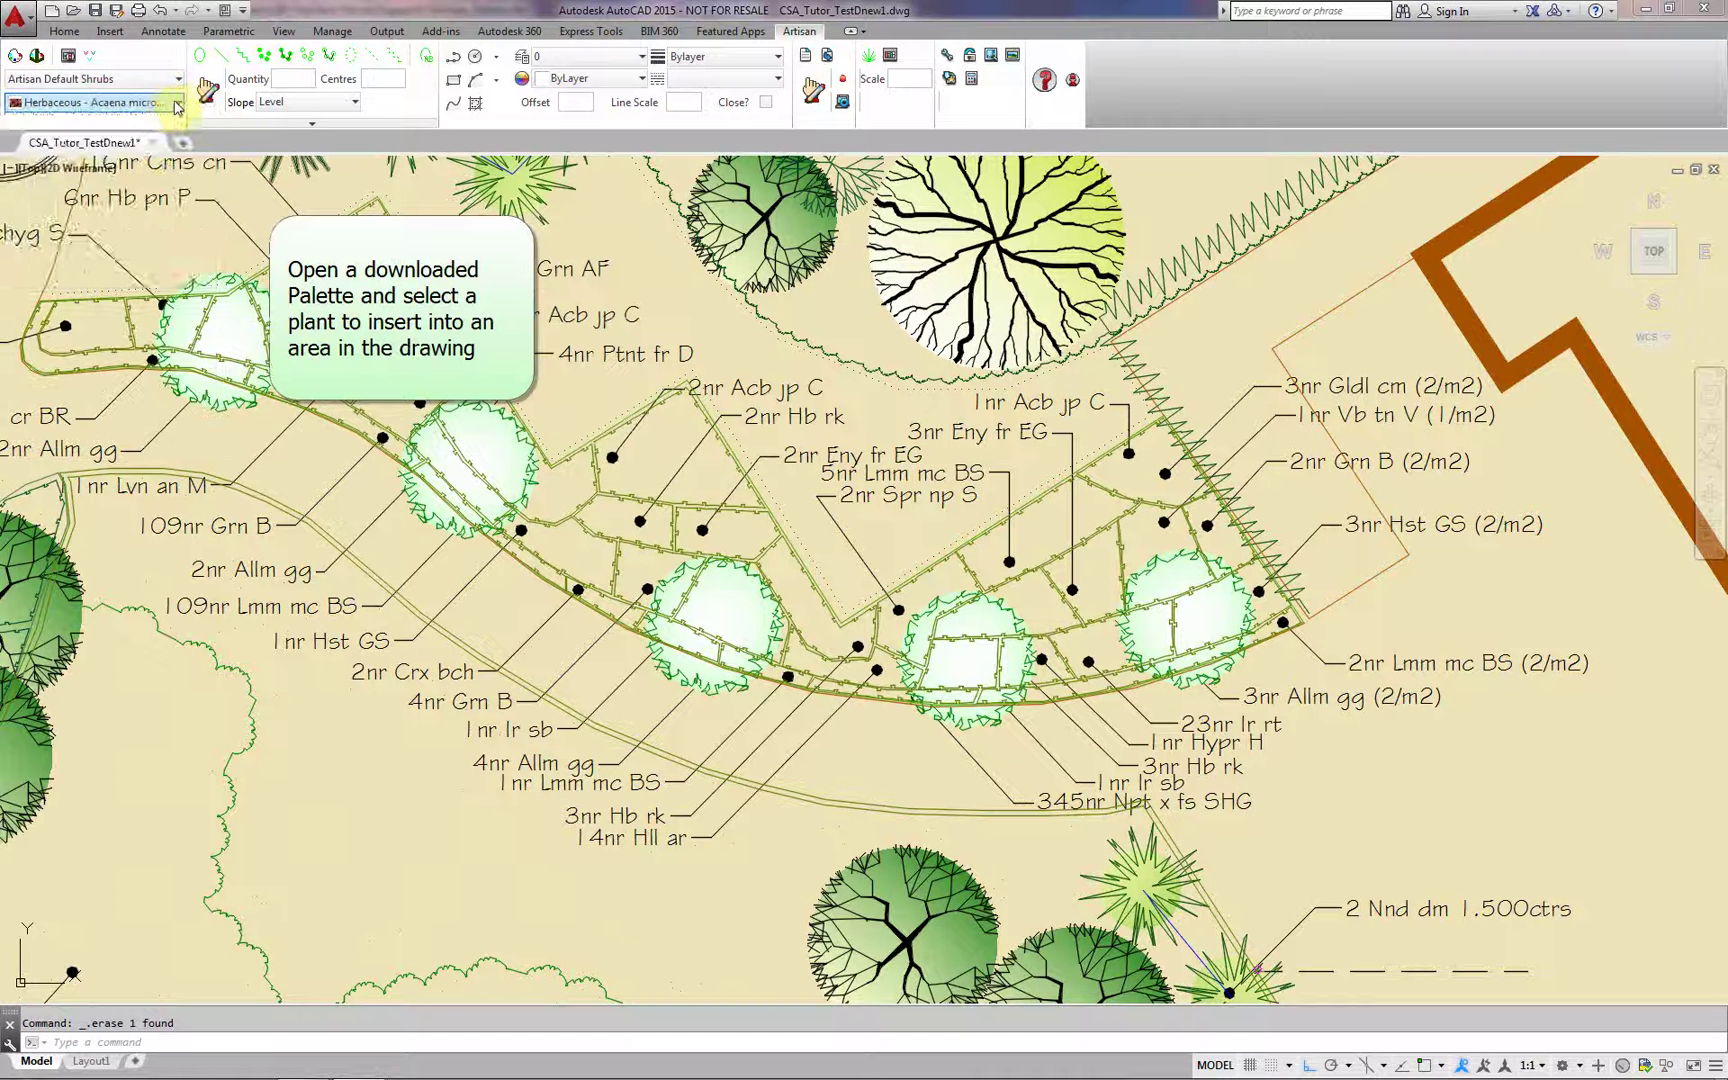
{"action": "left_click", "coordinate": [181, 102]}
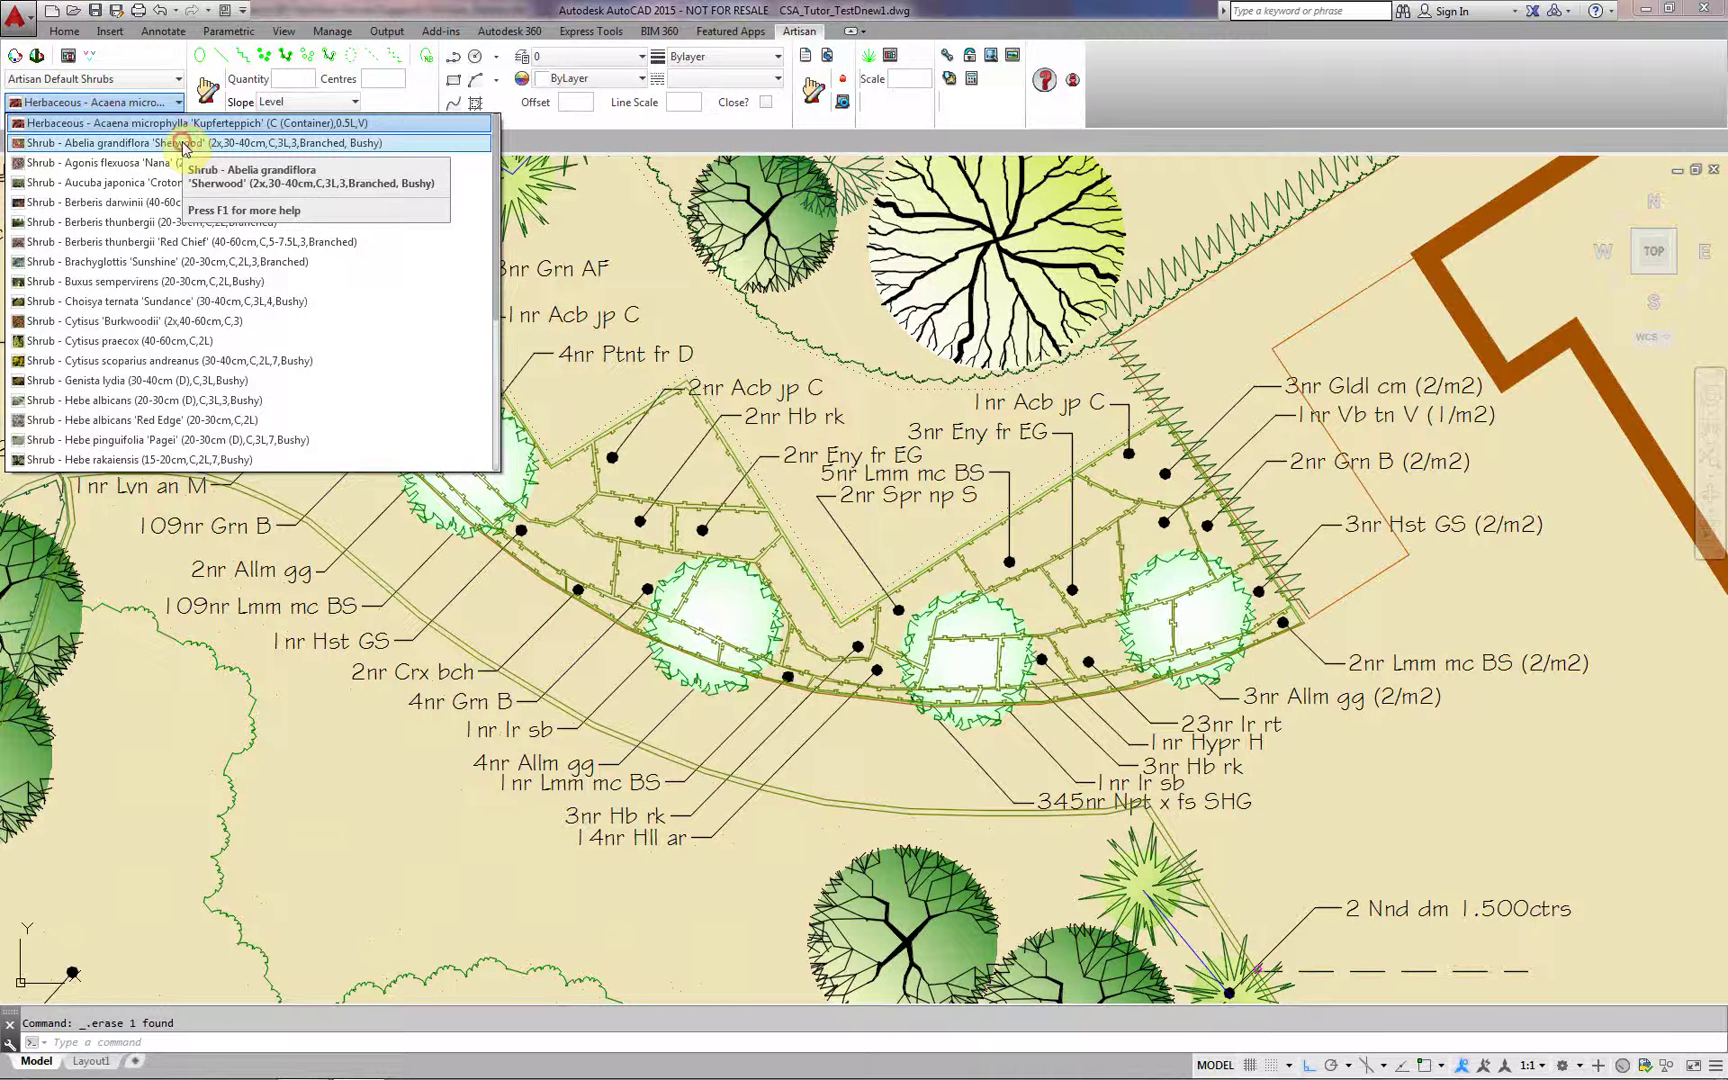
{"action": "left_click", "coordinate": [183, 144]}
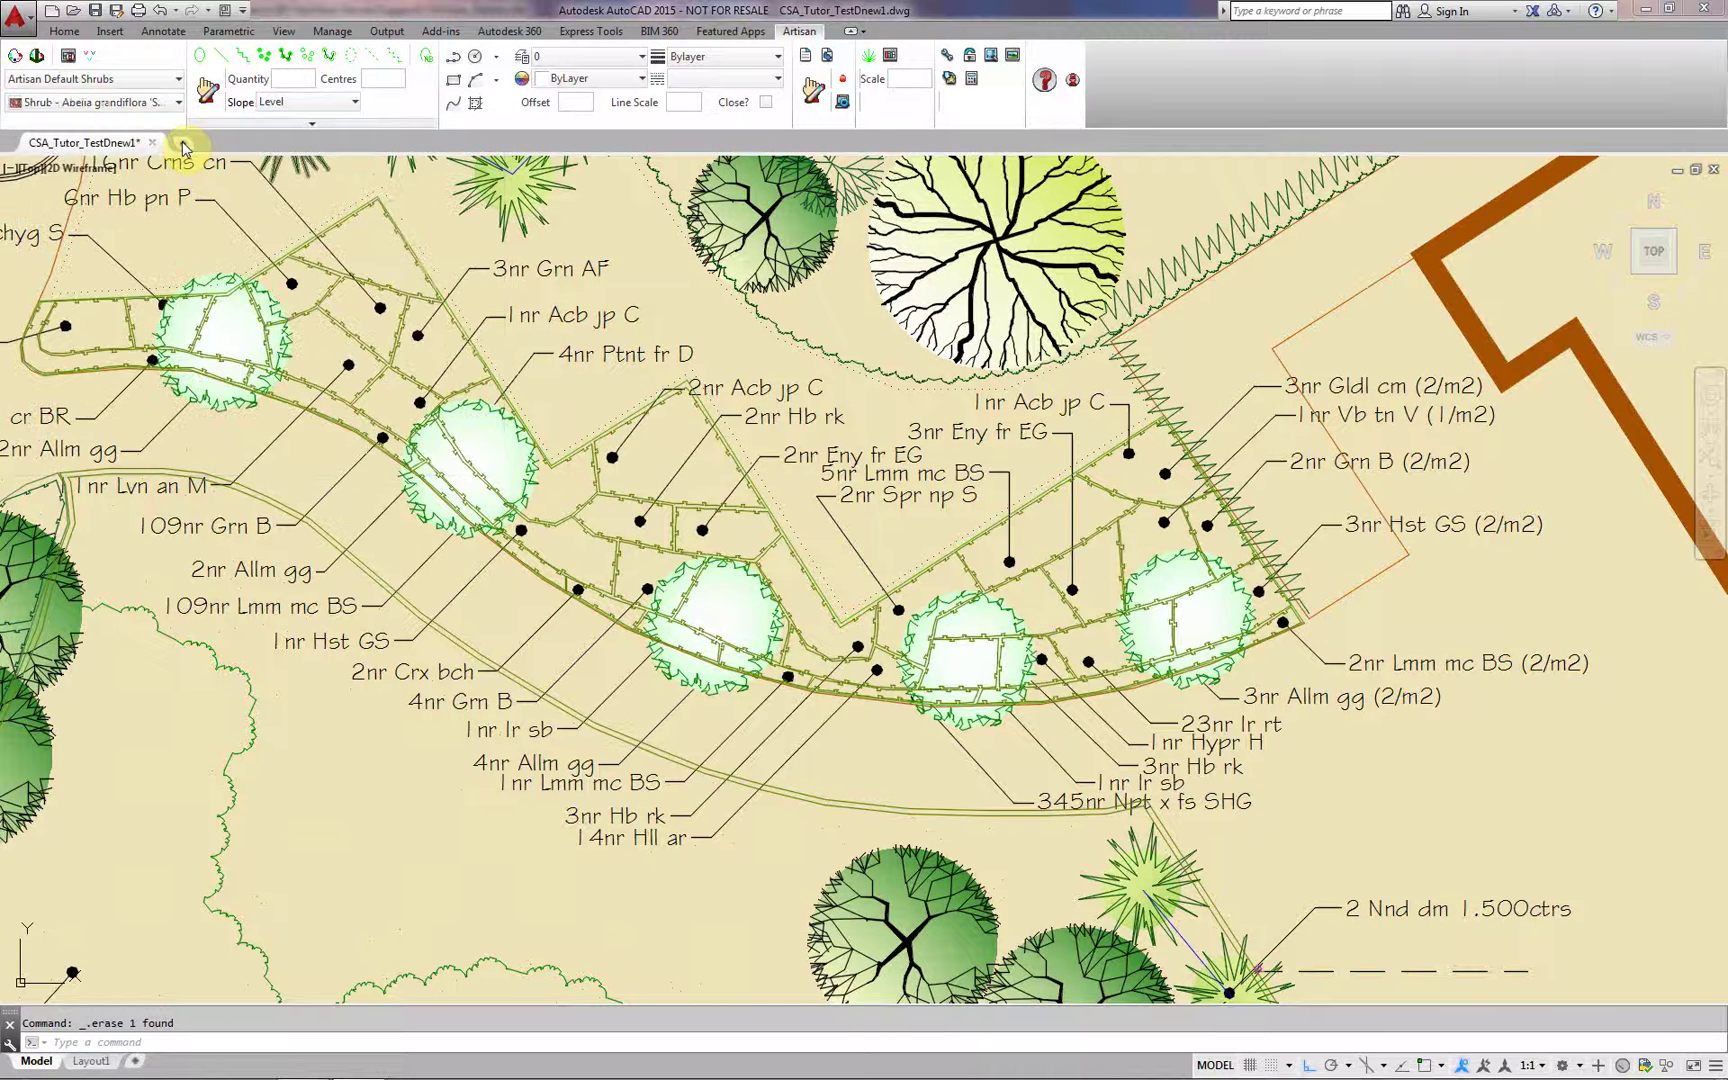
Review the plant information for Abelia grandiflora 'Sherwood', including its growing conditions and specification, and close it
{"action": "left_click", "coordinate": [68, 58]}
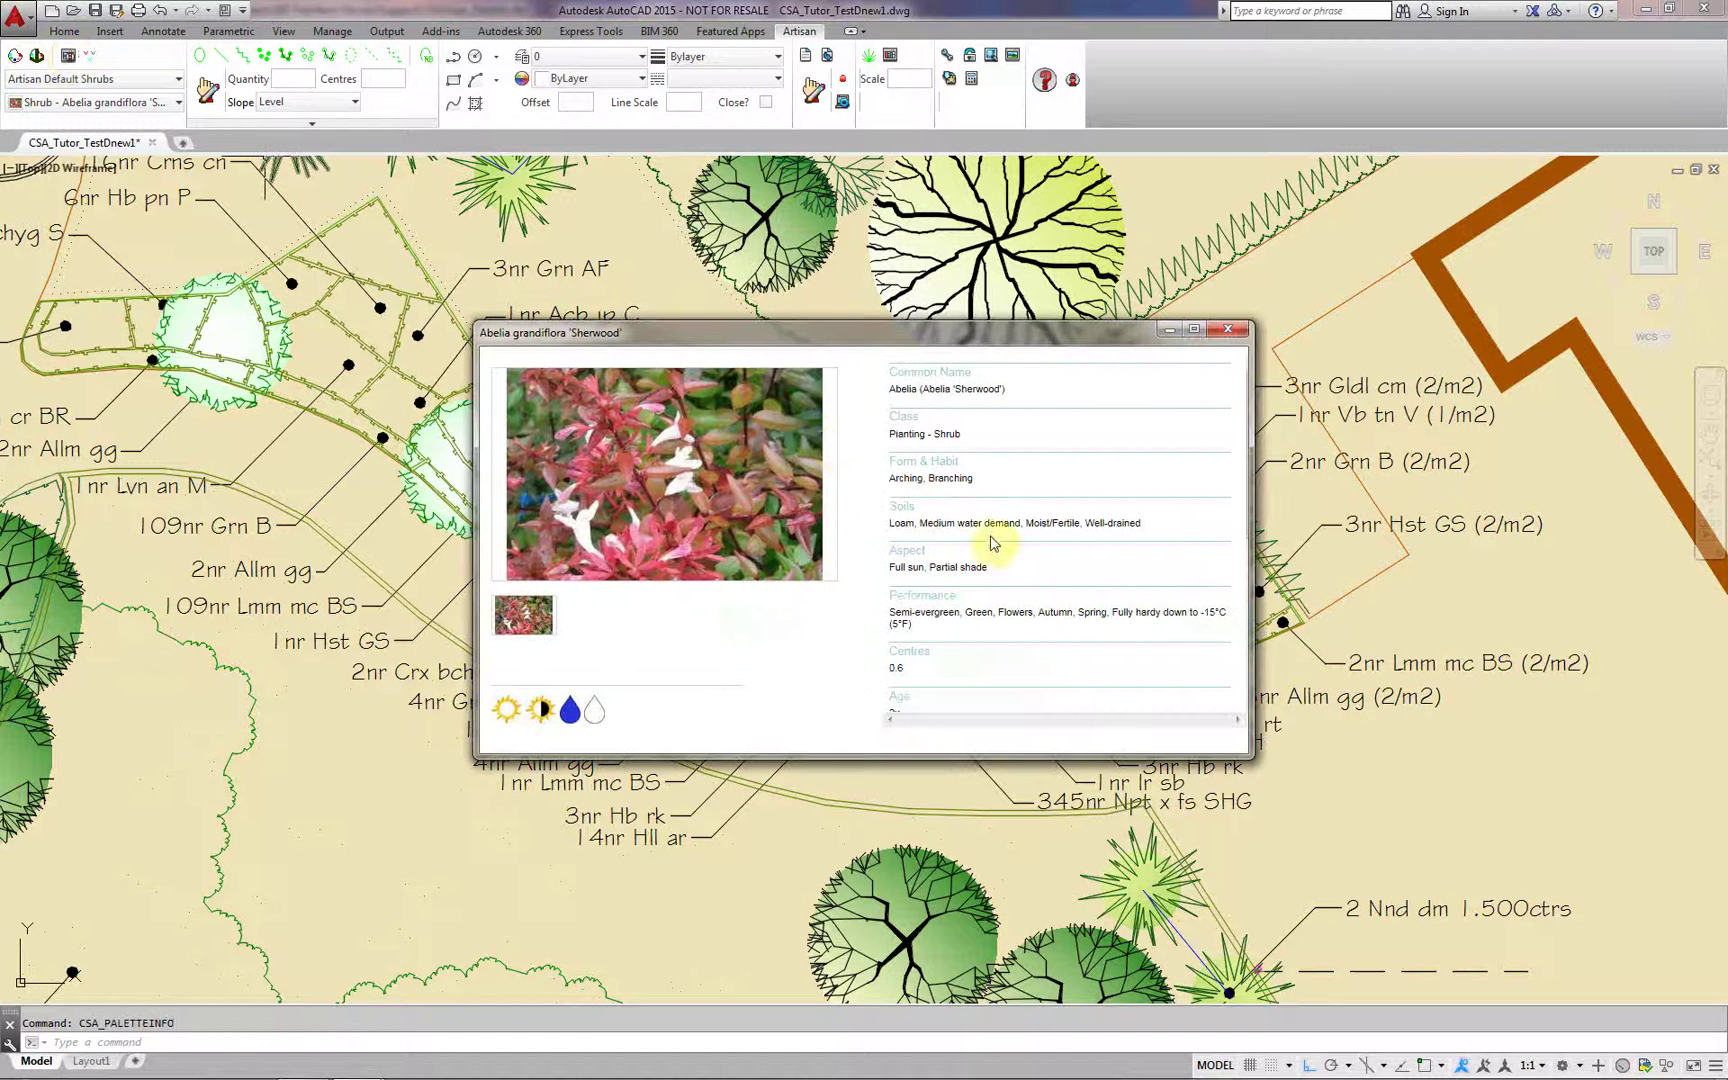
{"action": "scroll", "coordinate": [1087, 585], "scroll_direction": "down", "scroll_amount": 1}
{"action": "scroll", "coordinate": [1087, 585], "scroll_direction": "down", "scroll_amount": 1}
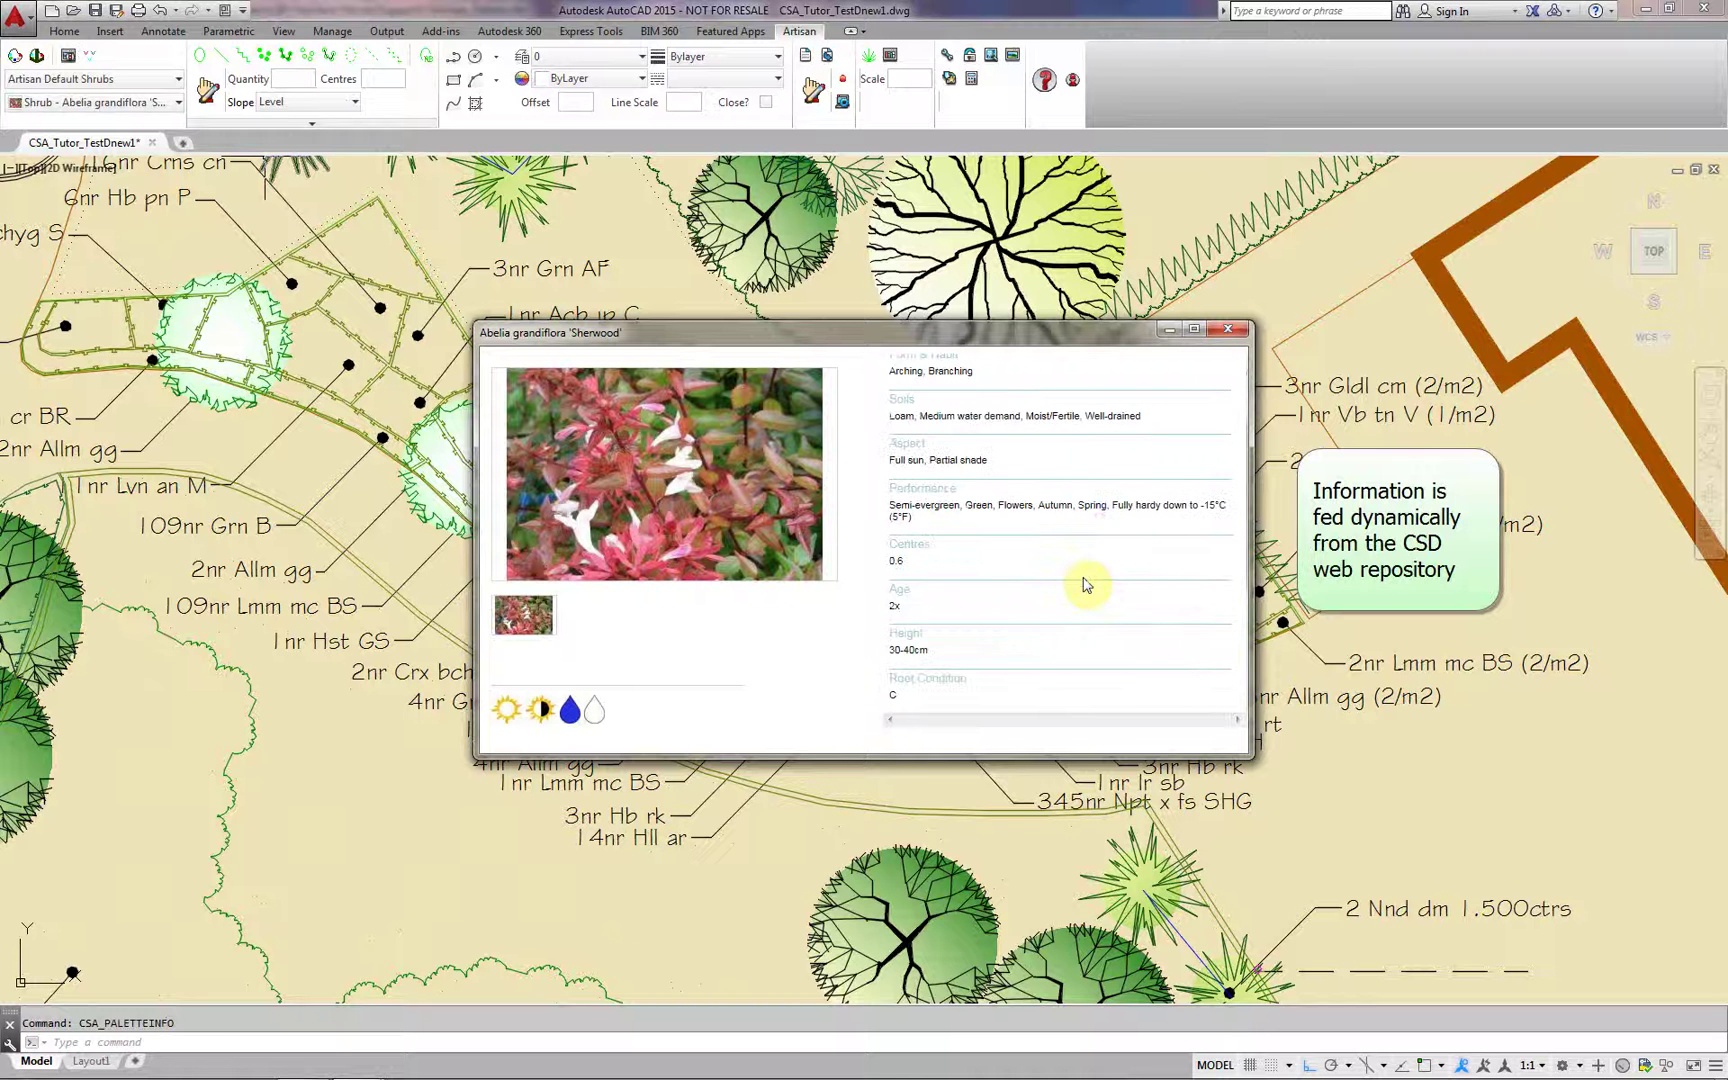
{"action": "scroll", "coordinate": [1087, 585], "scroll_direction": "down", "scroll_amount": 1}
{"action": "scroll", "coordinate": [1087, 585], "scroll_direction": "down", "scroll_amount": 1}
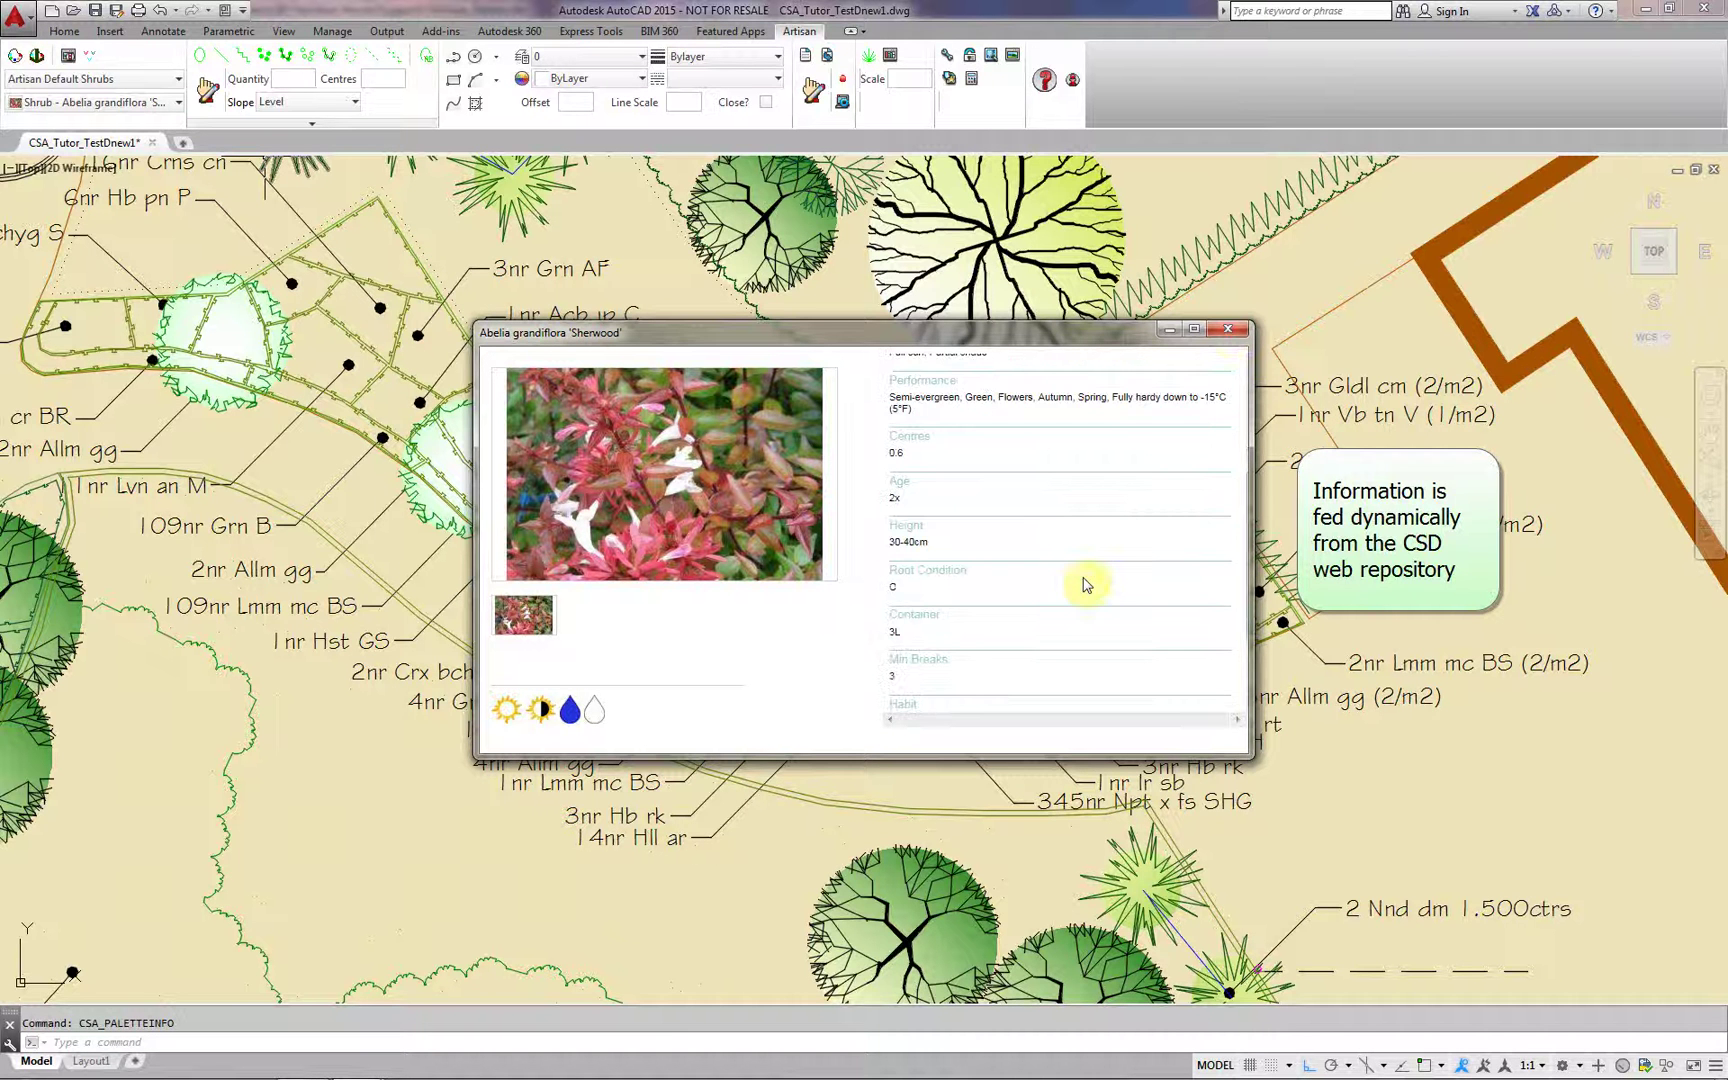
{"action": "left_click", "coordinate": [1229, 331]}
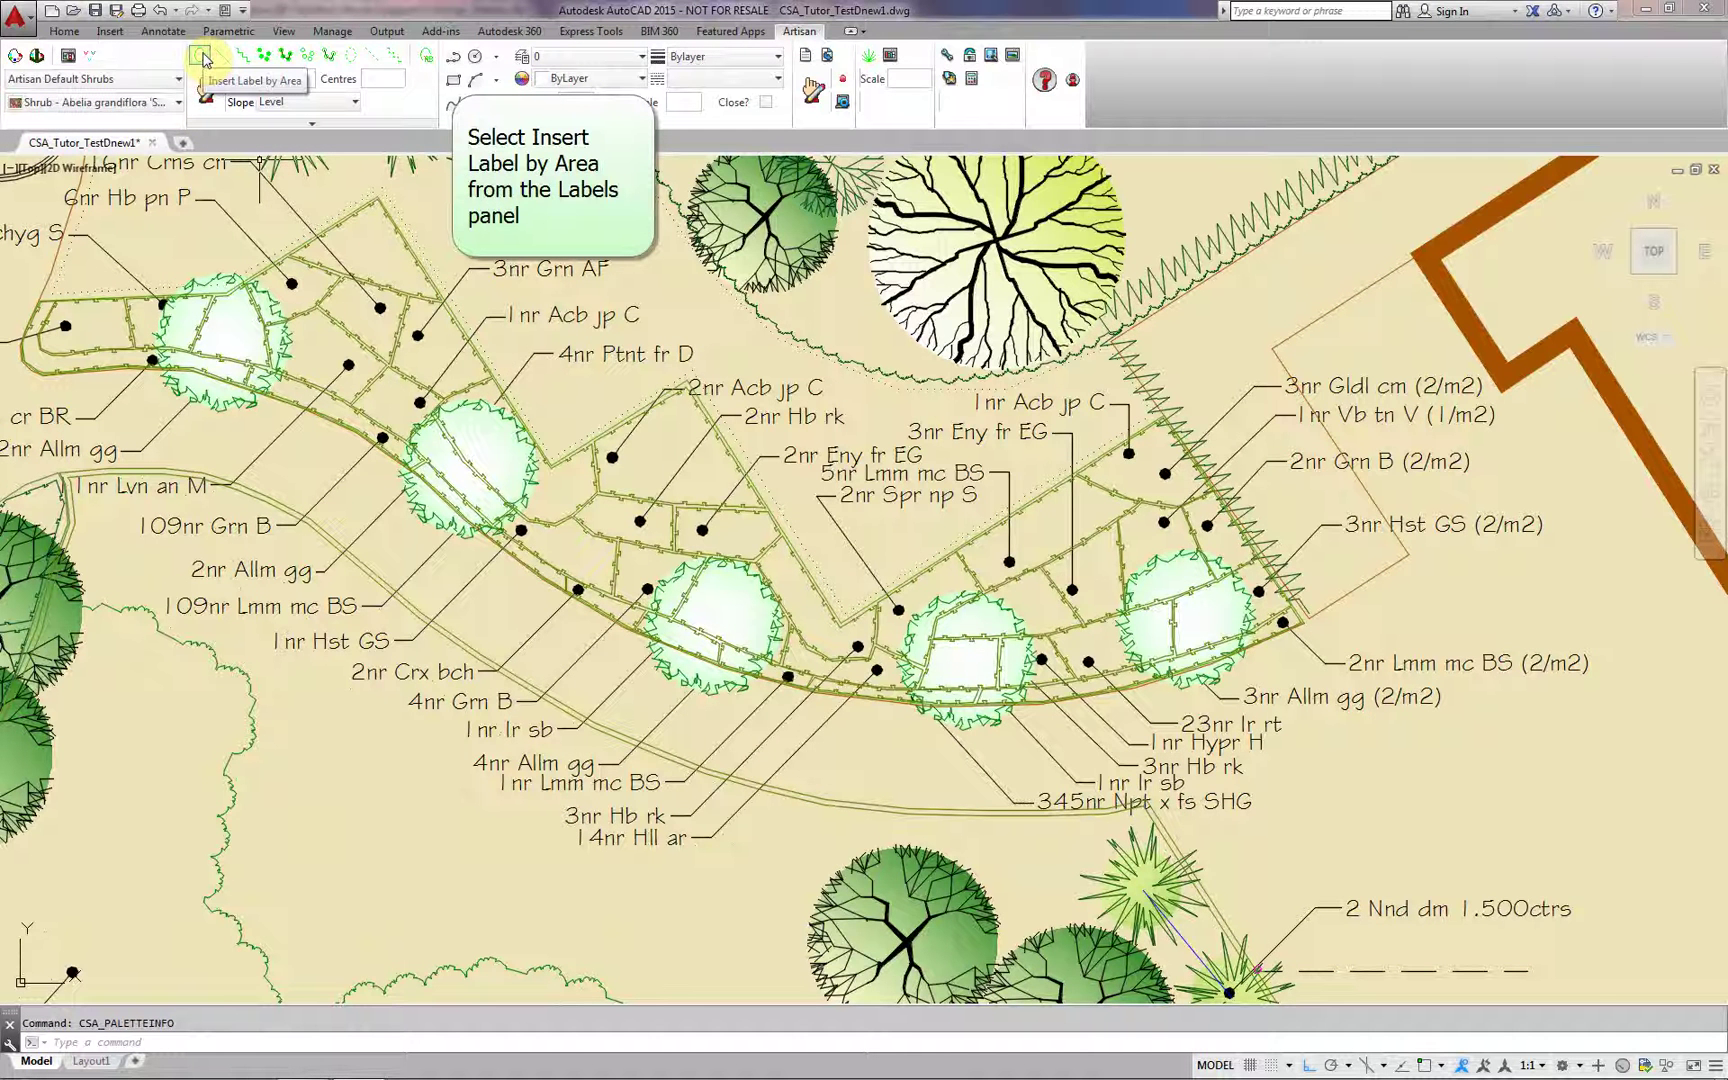
Insert an area label for the empty planting area at the bed's upper corner, with Ortho off and its landing above the 3nr Grn AF label
{"action": "left_click", "coordinate": [201, 56]}
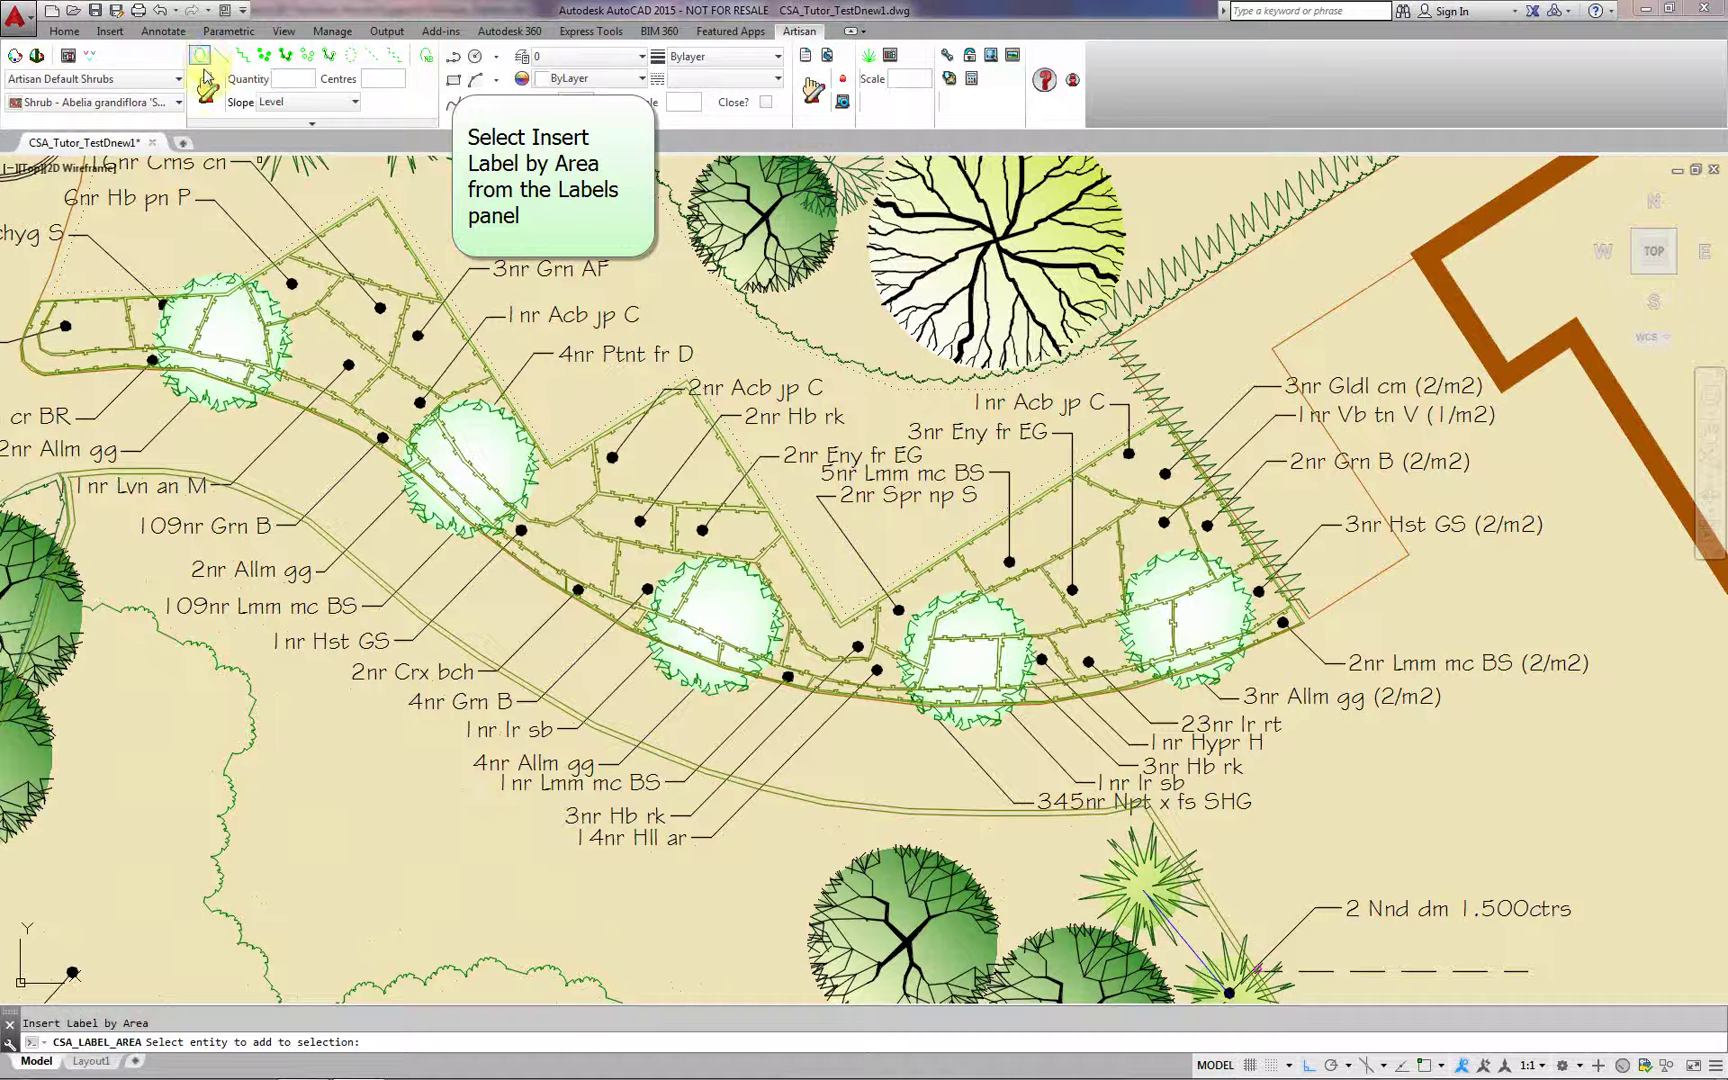
{"action": "left_click", "coordinate": [354, 216]}
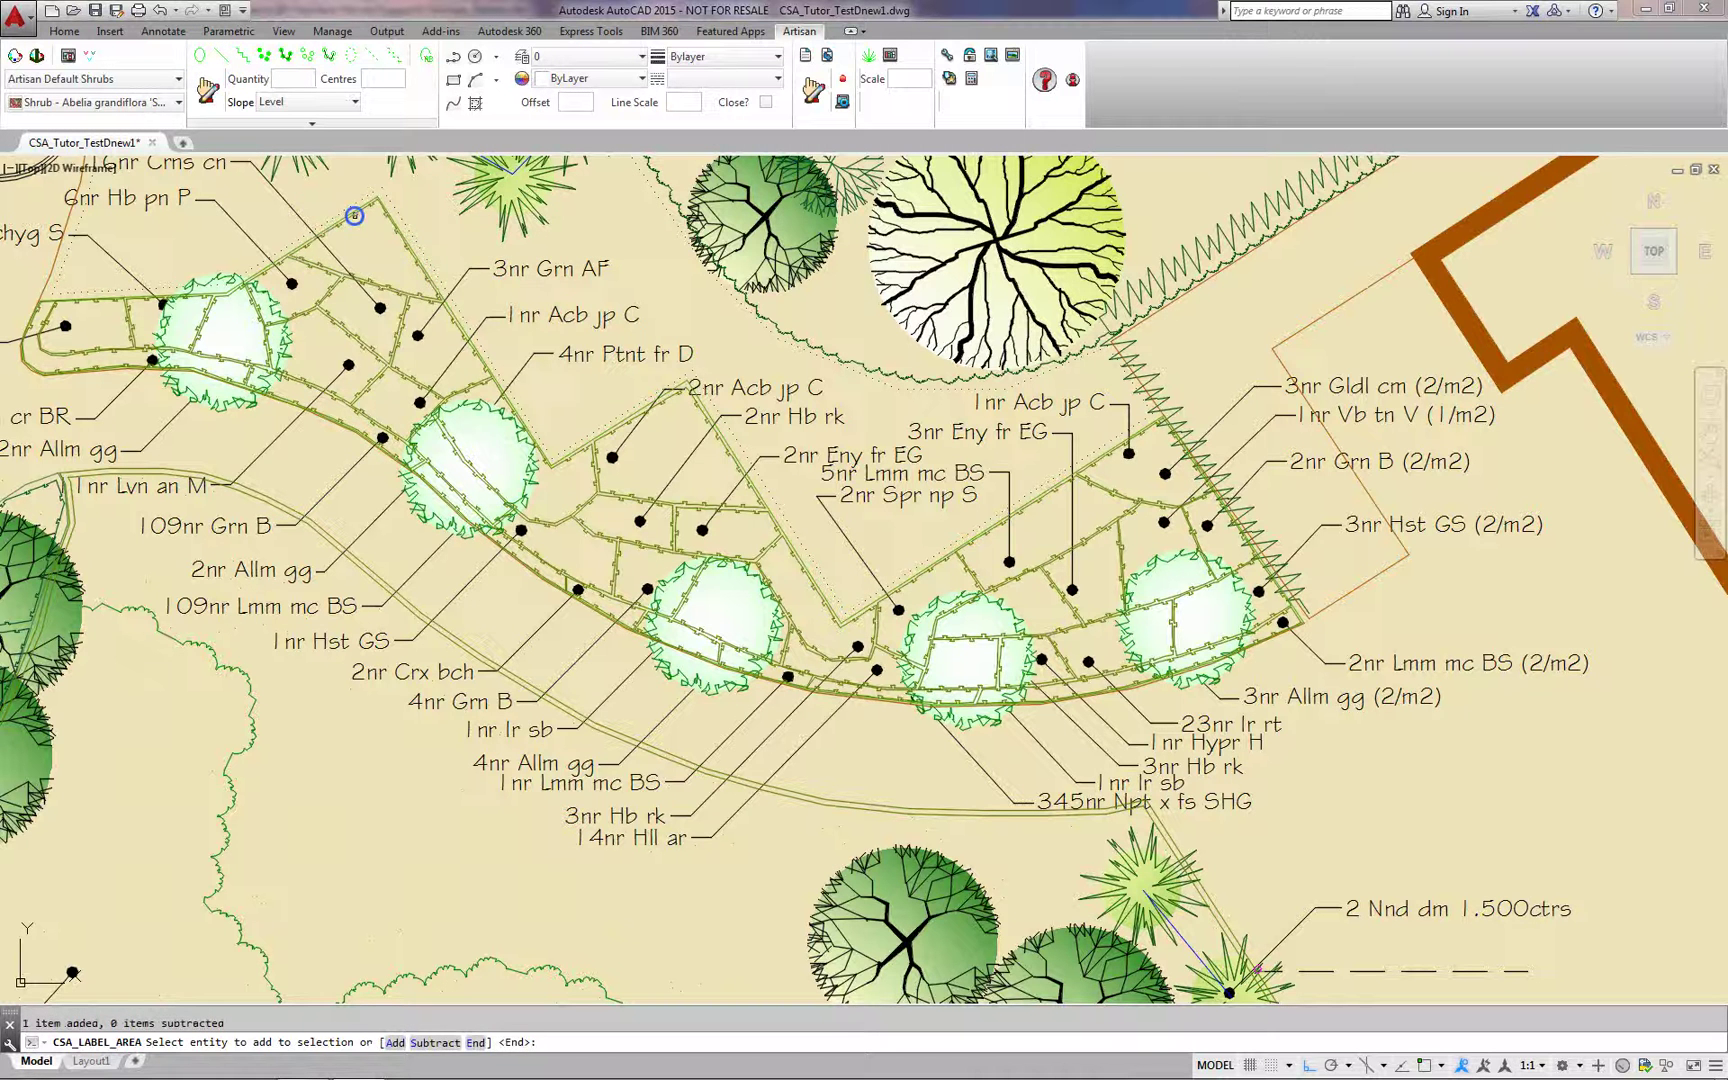
{"action": "right_click", "coordinate": [346, 205]}
{"action": "left_click", "coordinate": [380, 224]}
{"action": "left_click", "coordinate": [402, 268]}
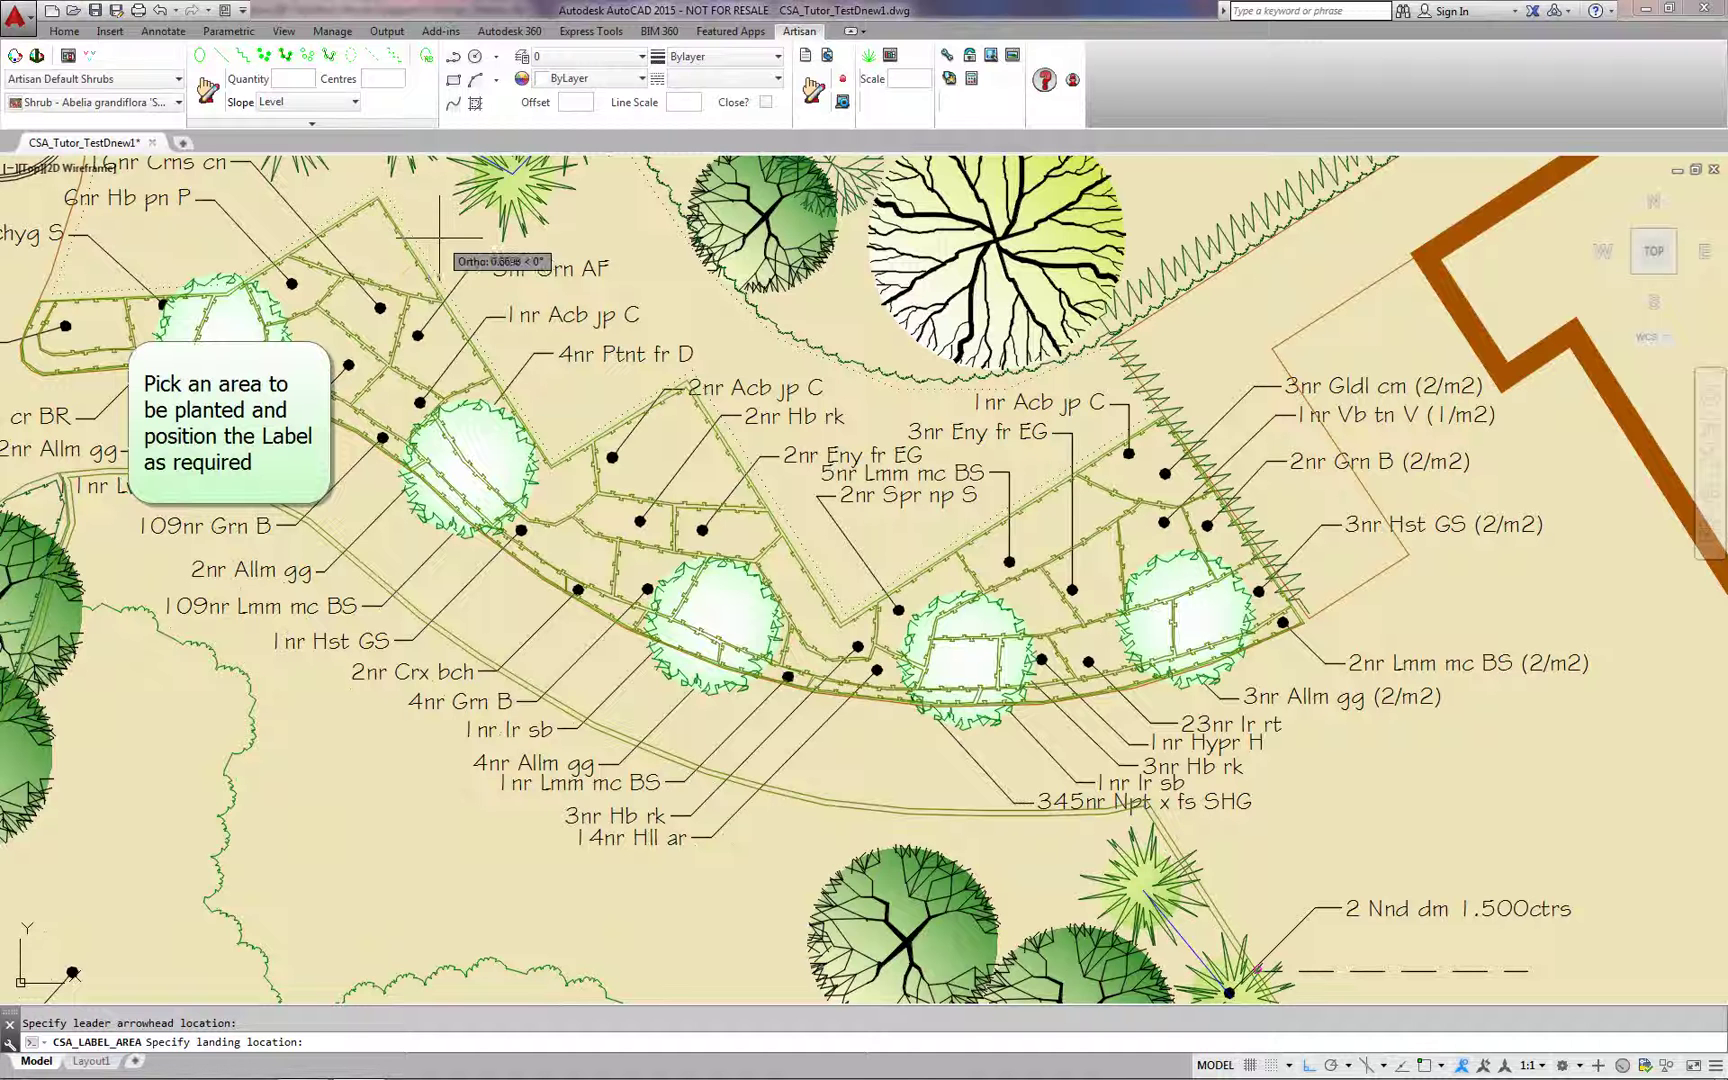
{"action": "key", "text": "F8"}
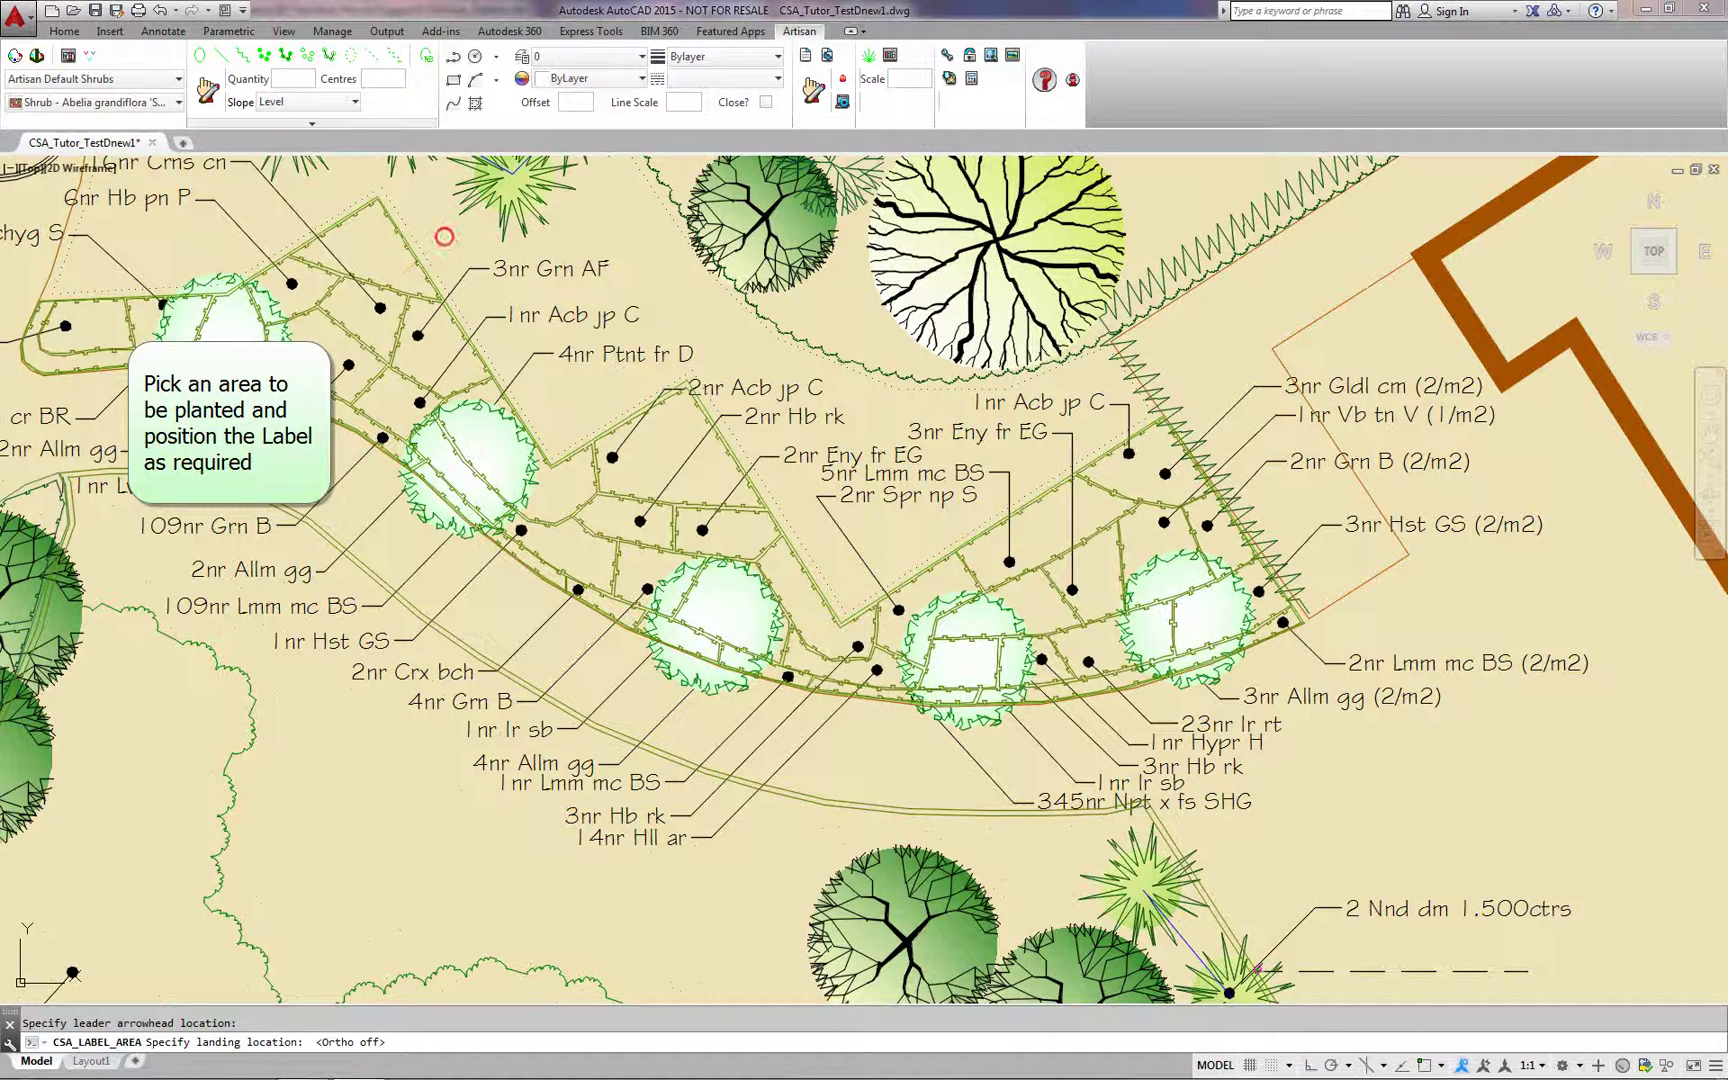
{"action": "left_click", "coordinate": [445, 235]}
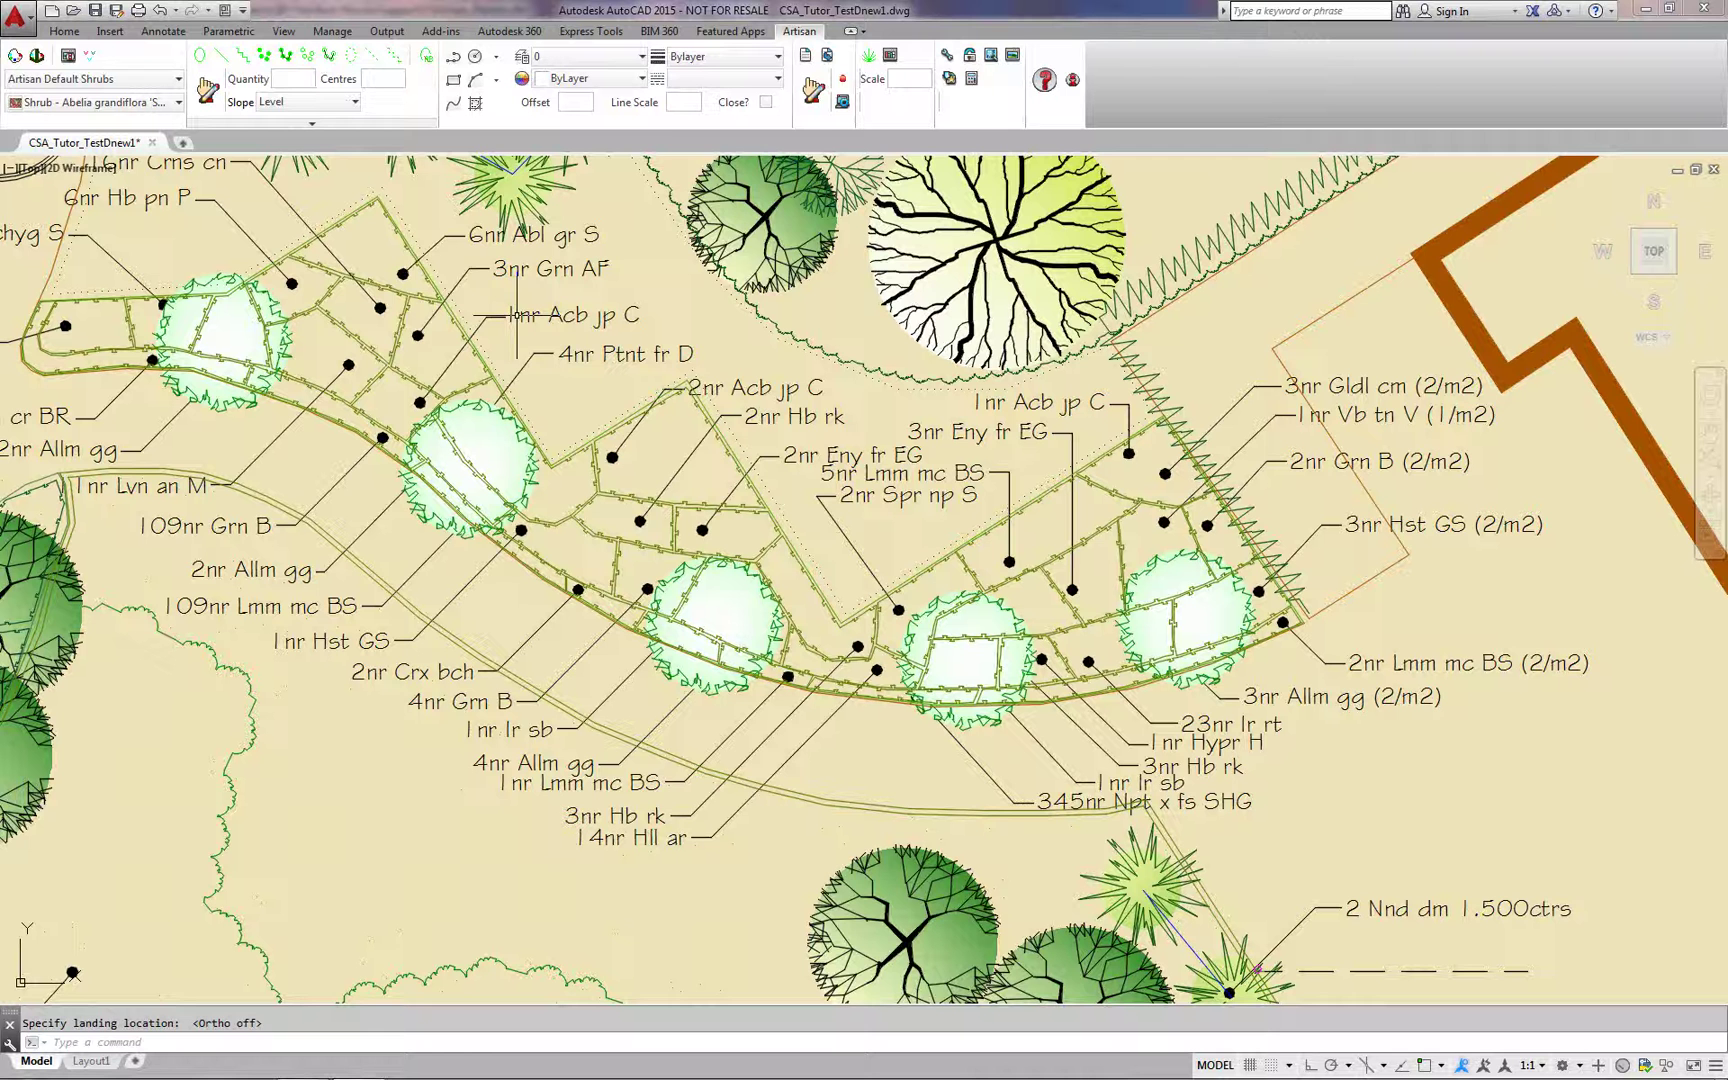
Examine the Abelia label's data in Edit Labels and its plant characteristics, and leave without applying changes
{"action": "left_click", "coordinate": [493, 238]}
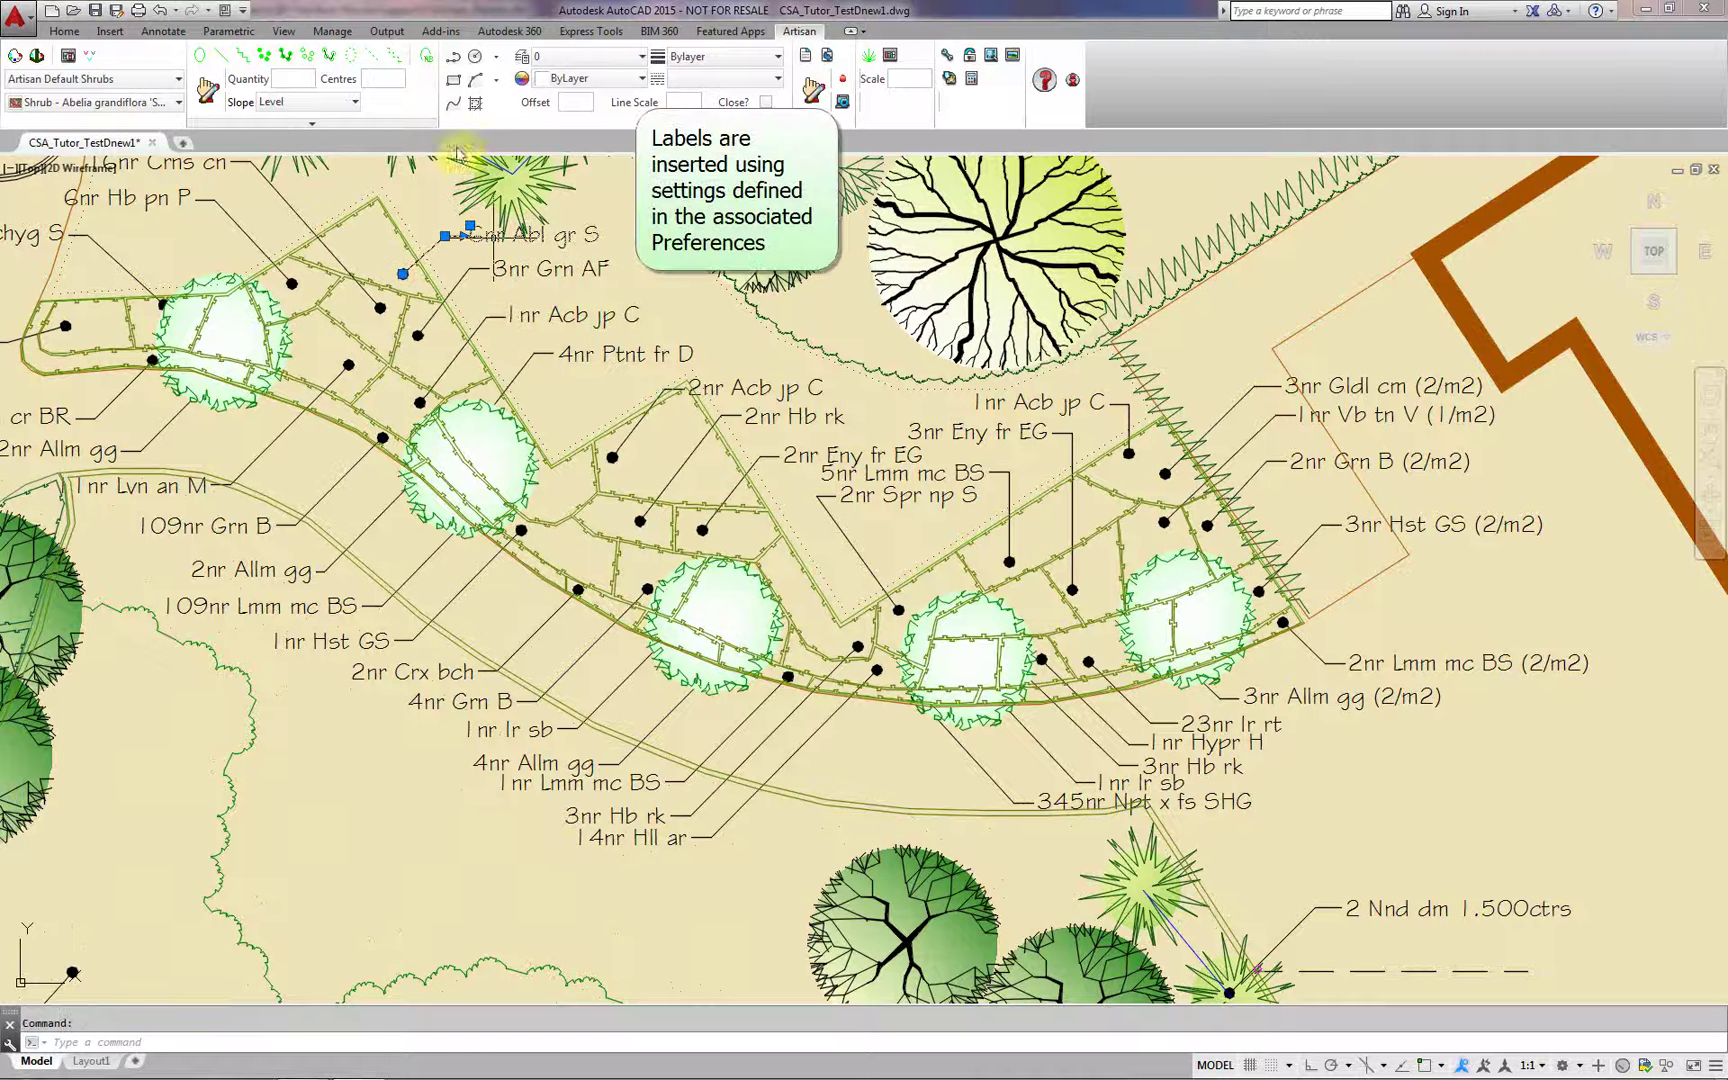
{"action": "left_click", "coordinate": [425, 65]}
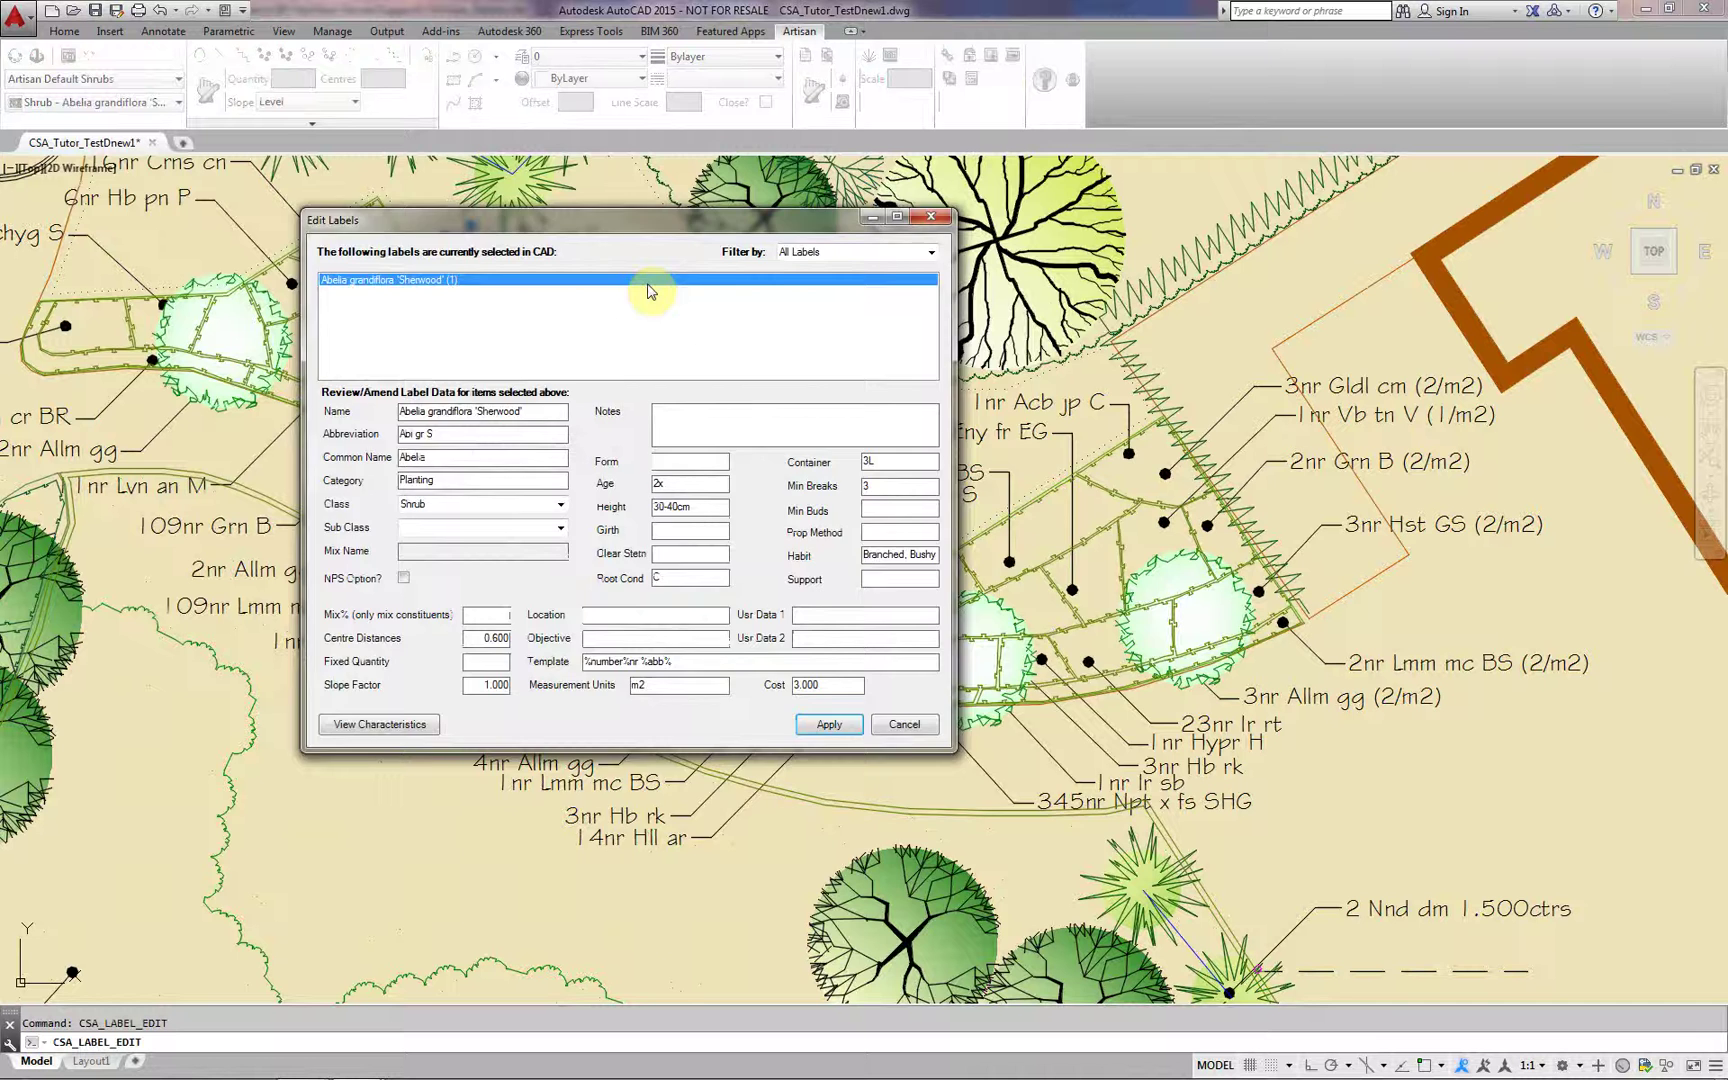
{"action": "left_click_drag", "start_coordinate": [578, 222], "coordinate": [771, 289]}
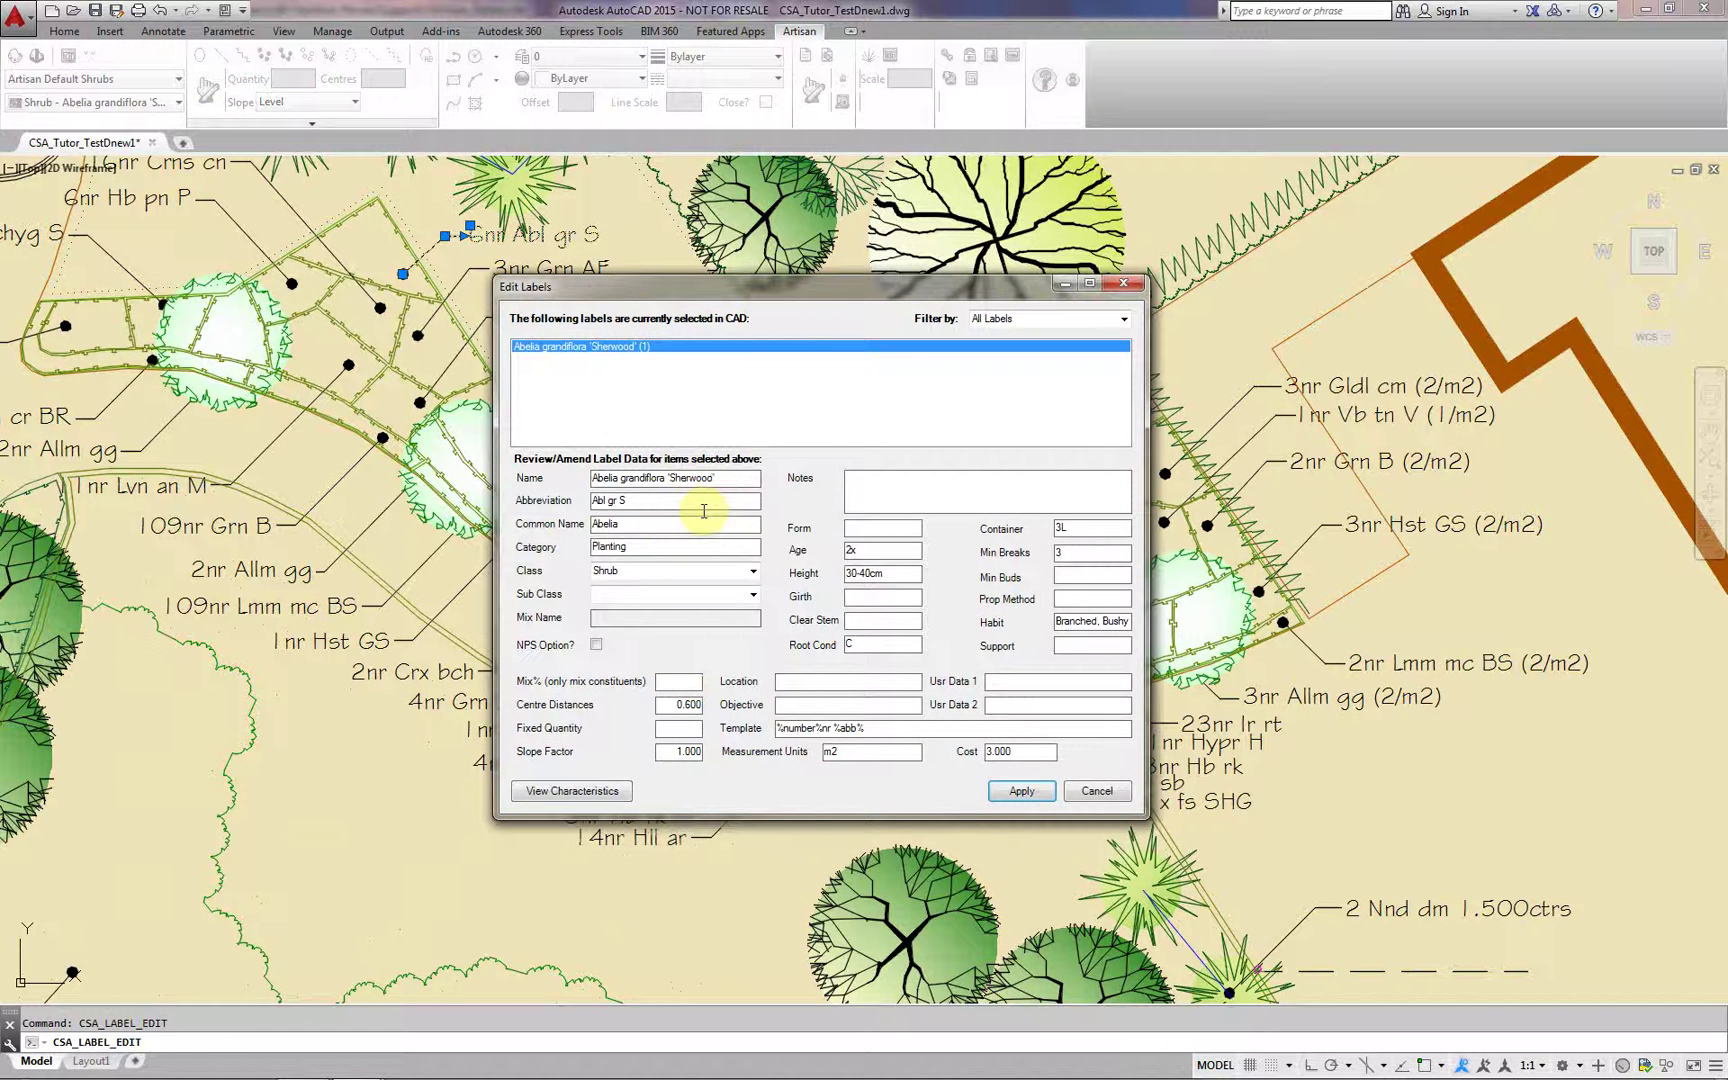
{"action": "left_click_drag", "start_coordinate": [655, 509], "coordinate": [571, 499]}
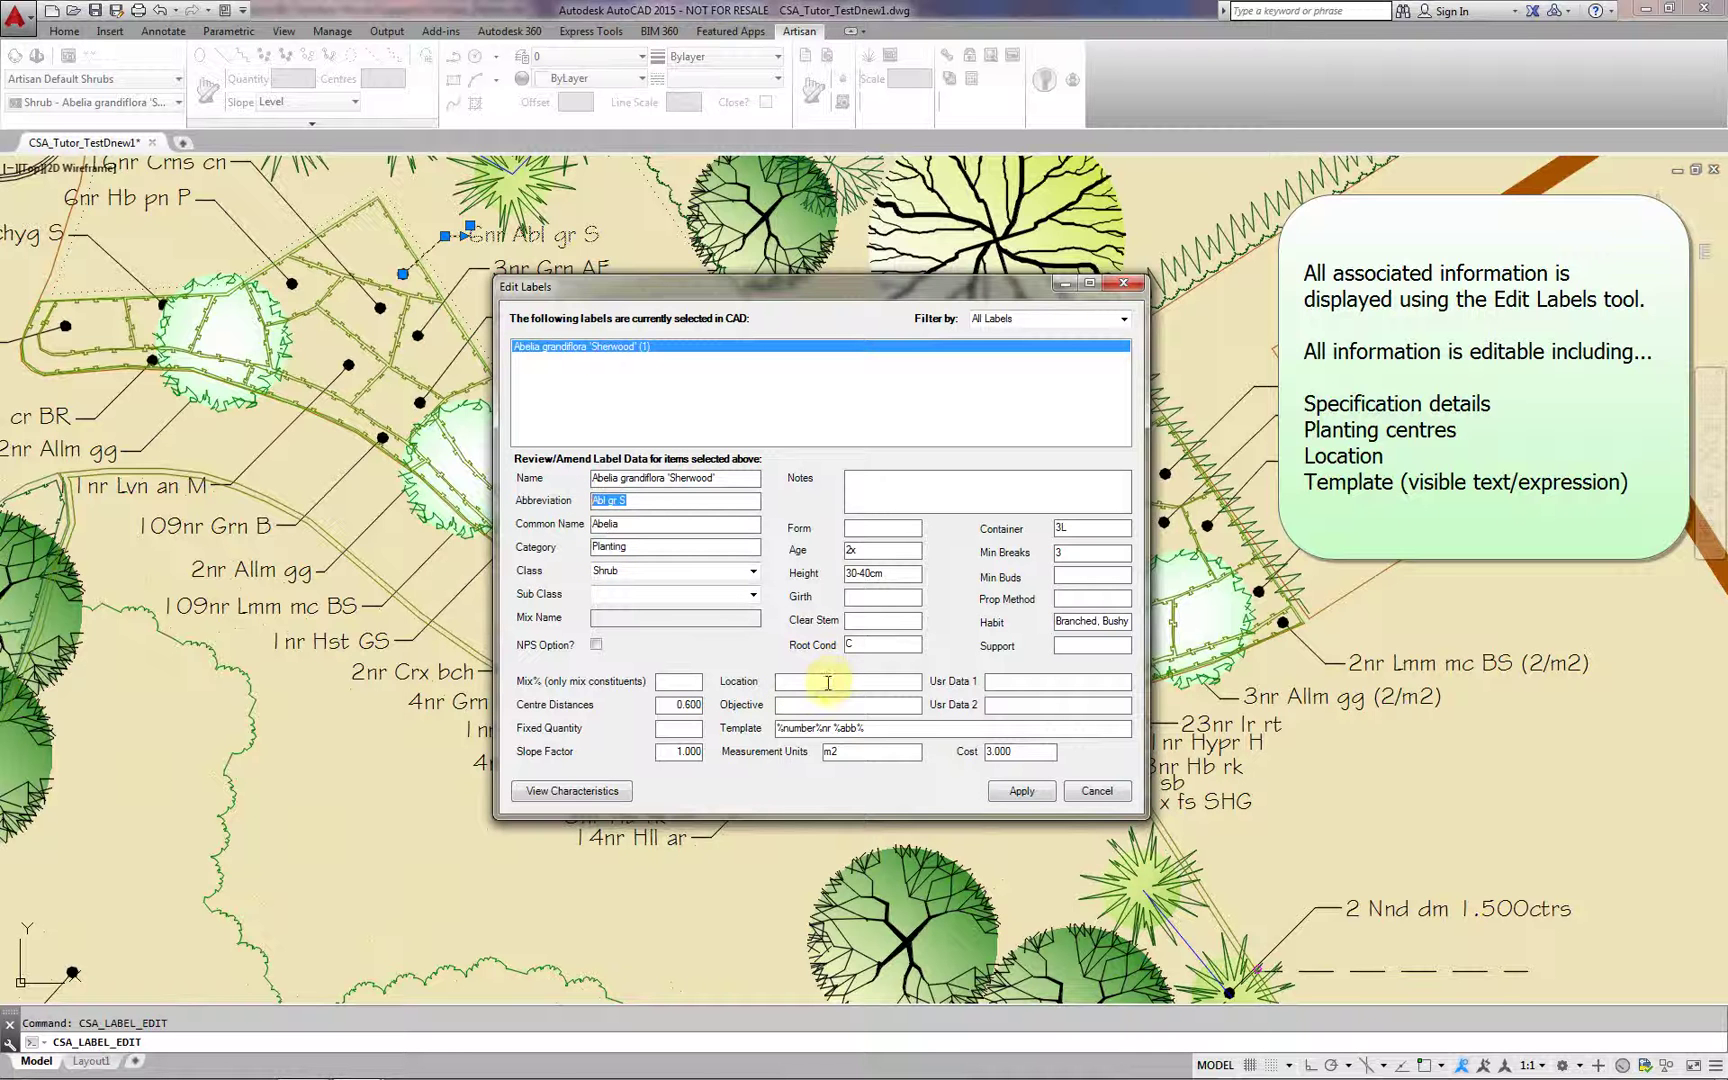
{"action": "left_click", "coordinate": [611, 792]}
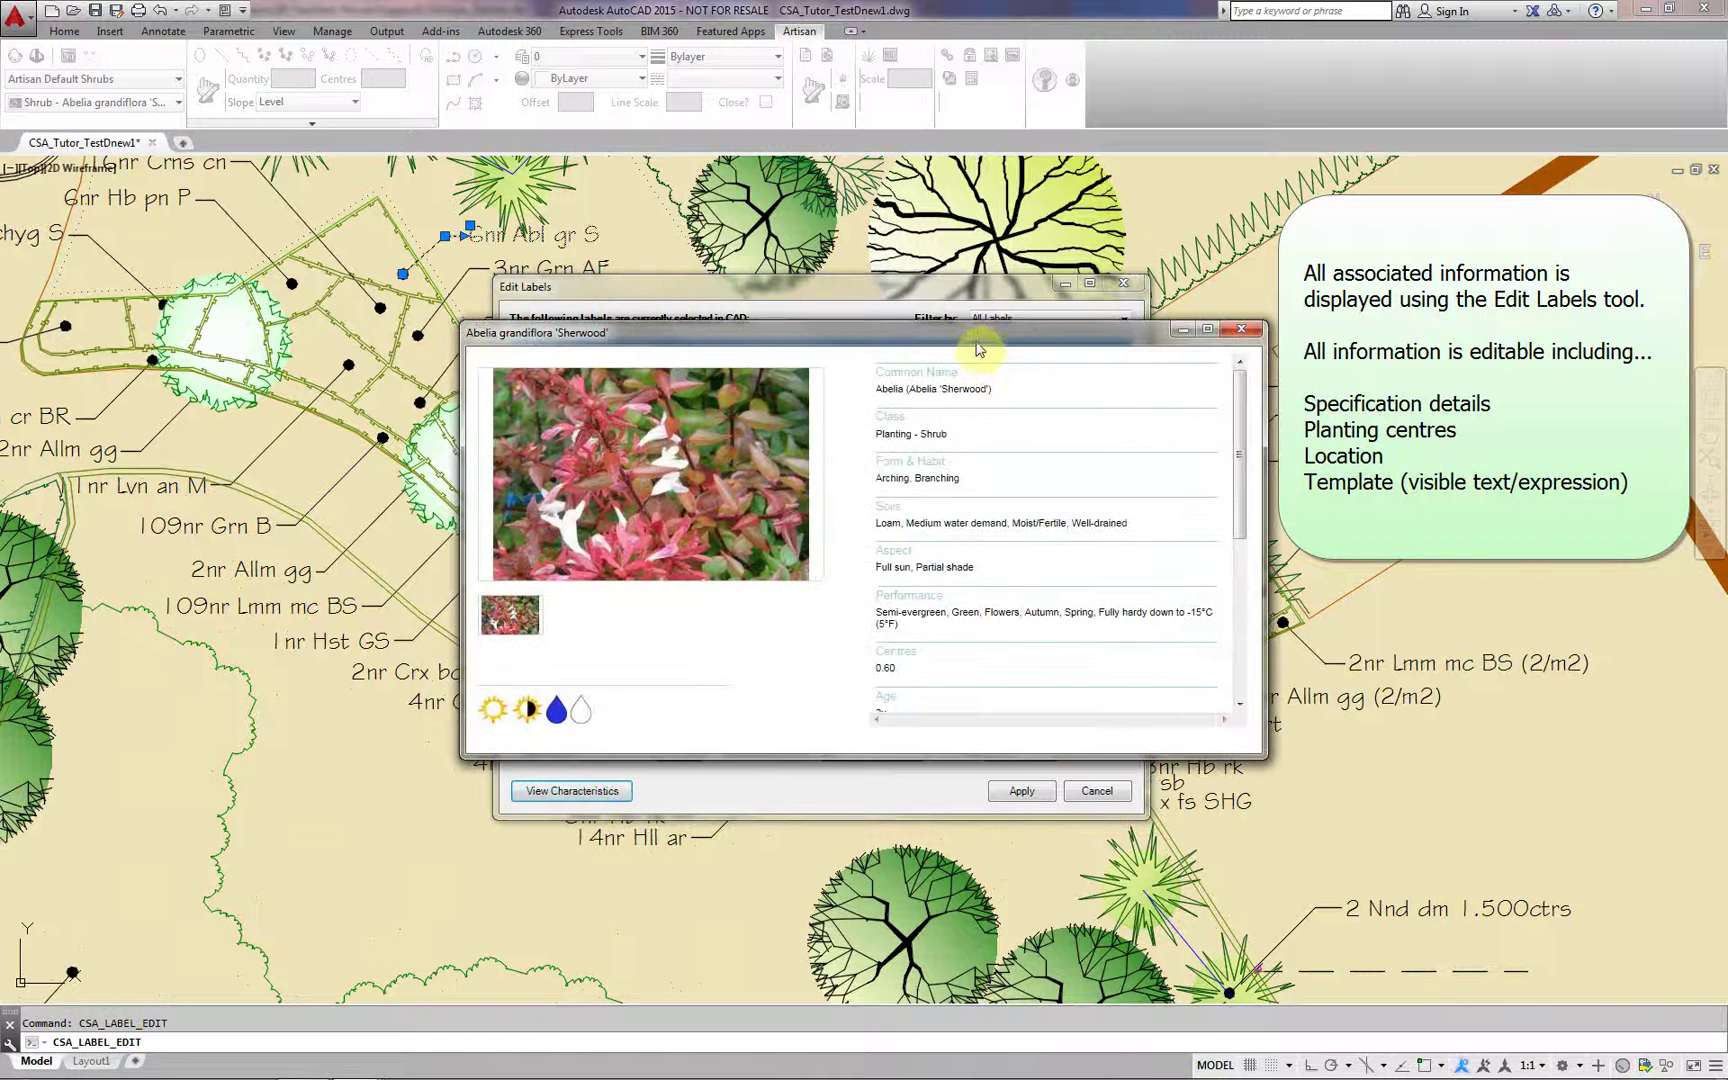
{"action": "left_click_drag", "start_coordinate": [978, 348], "coordinate": [1190, 378]}
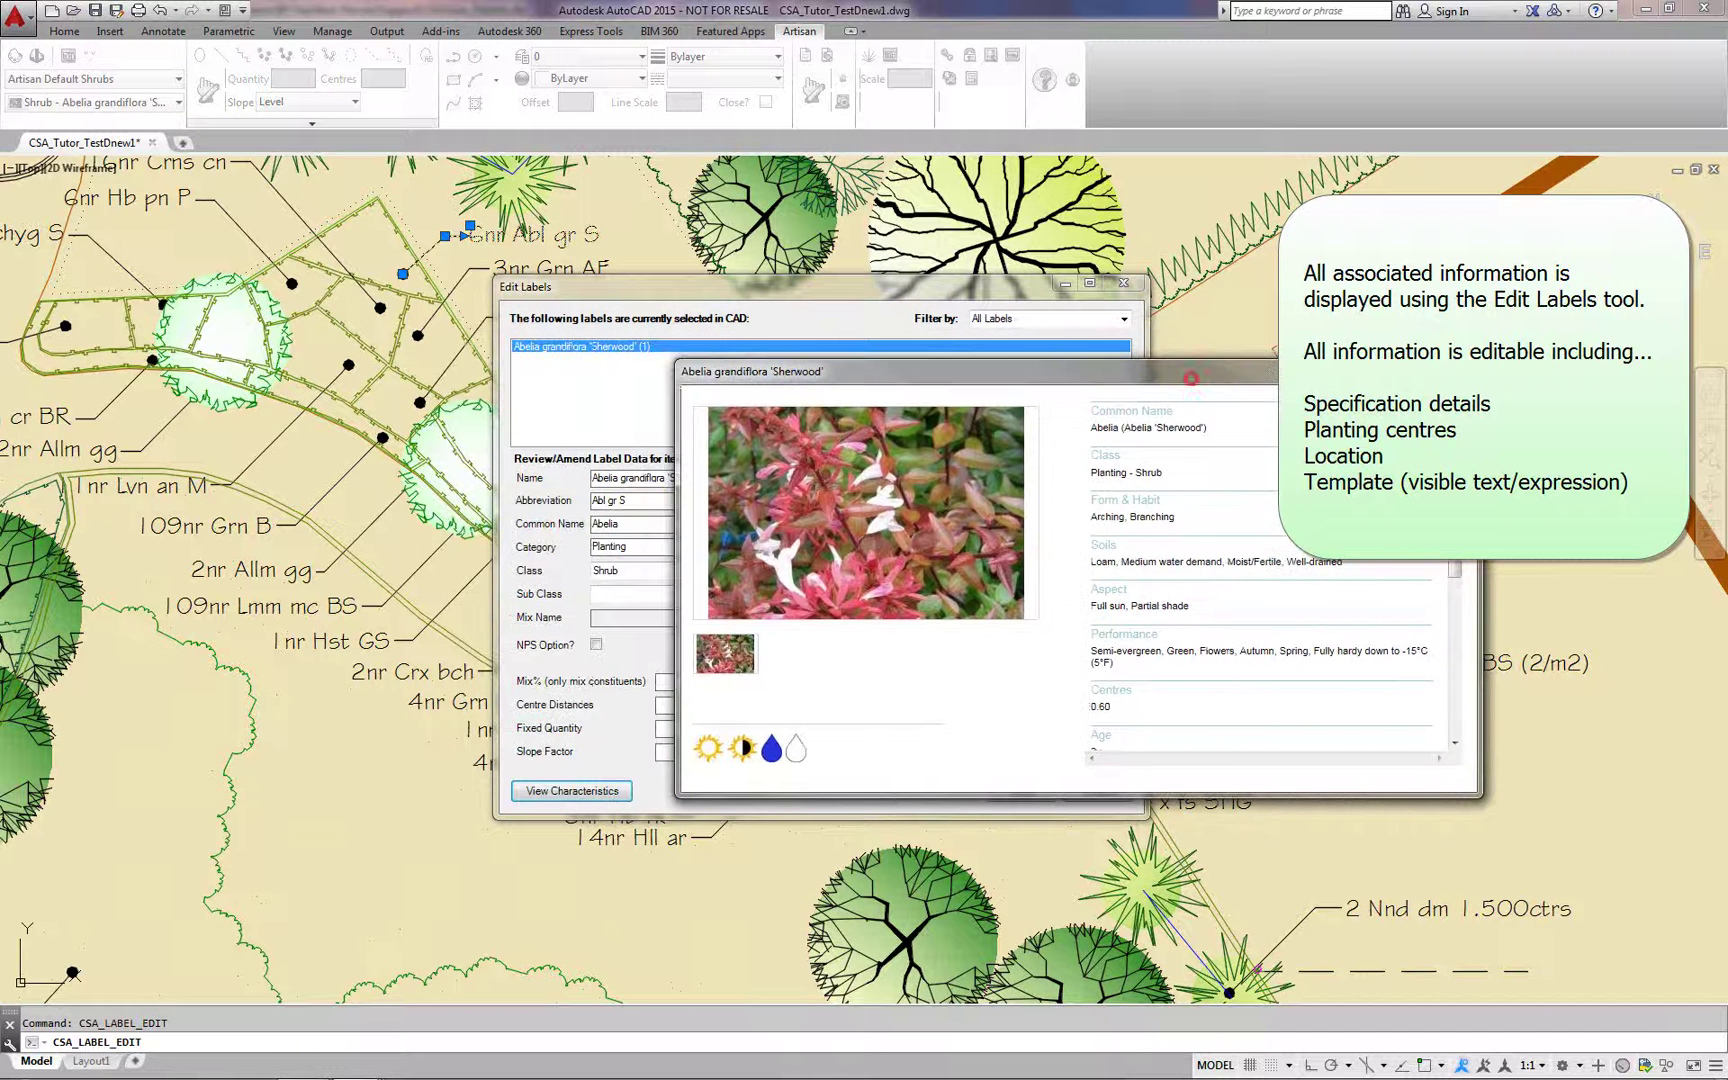
{"action": "left_click", "coordinate": [1463, 371]}
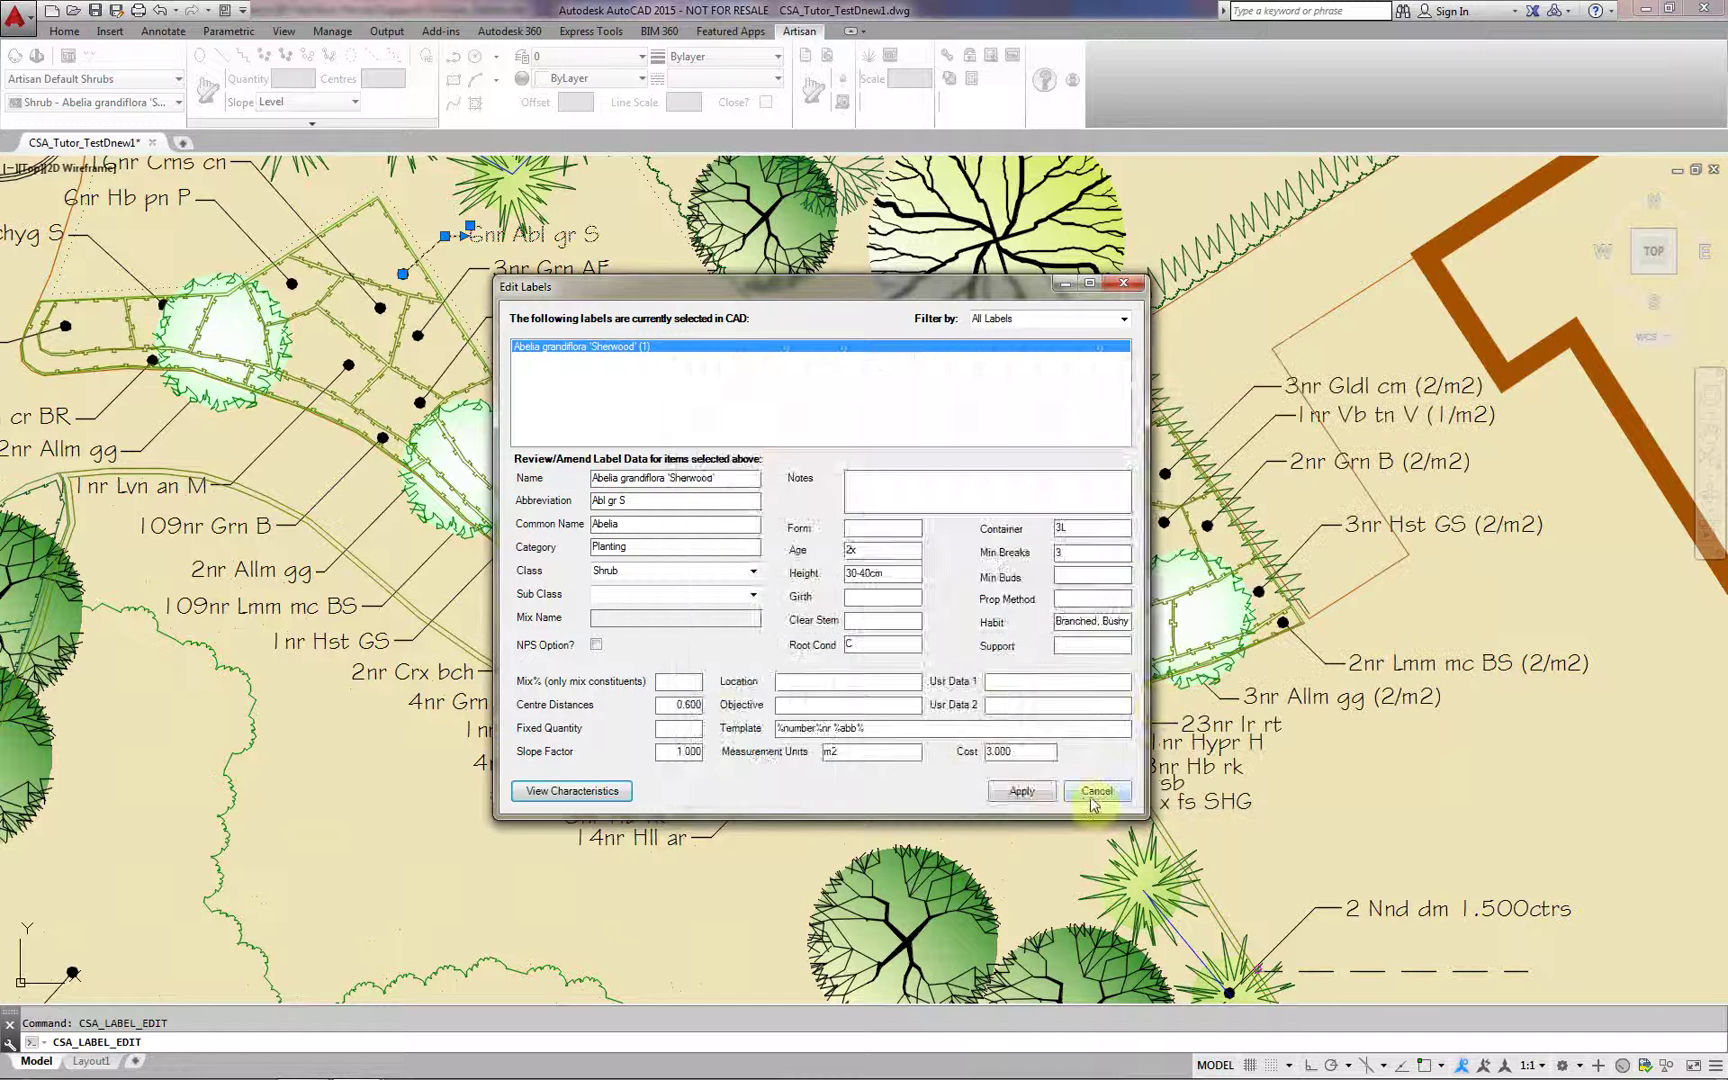
{"action": "left_click", "coordinate": [1095, 791]}
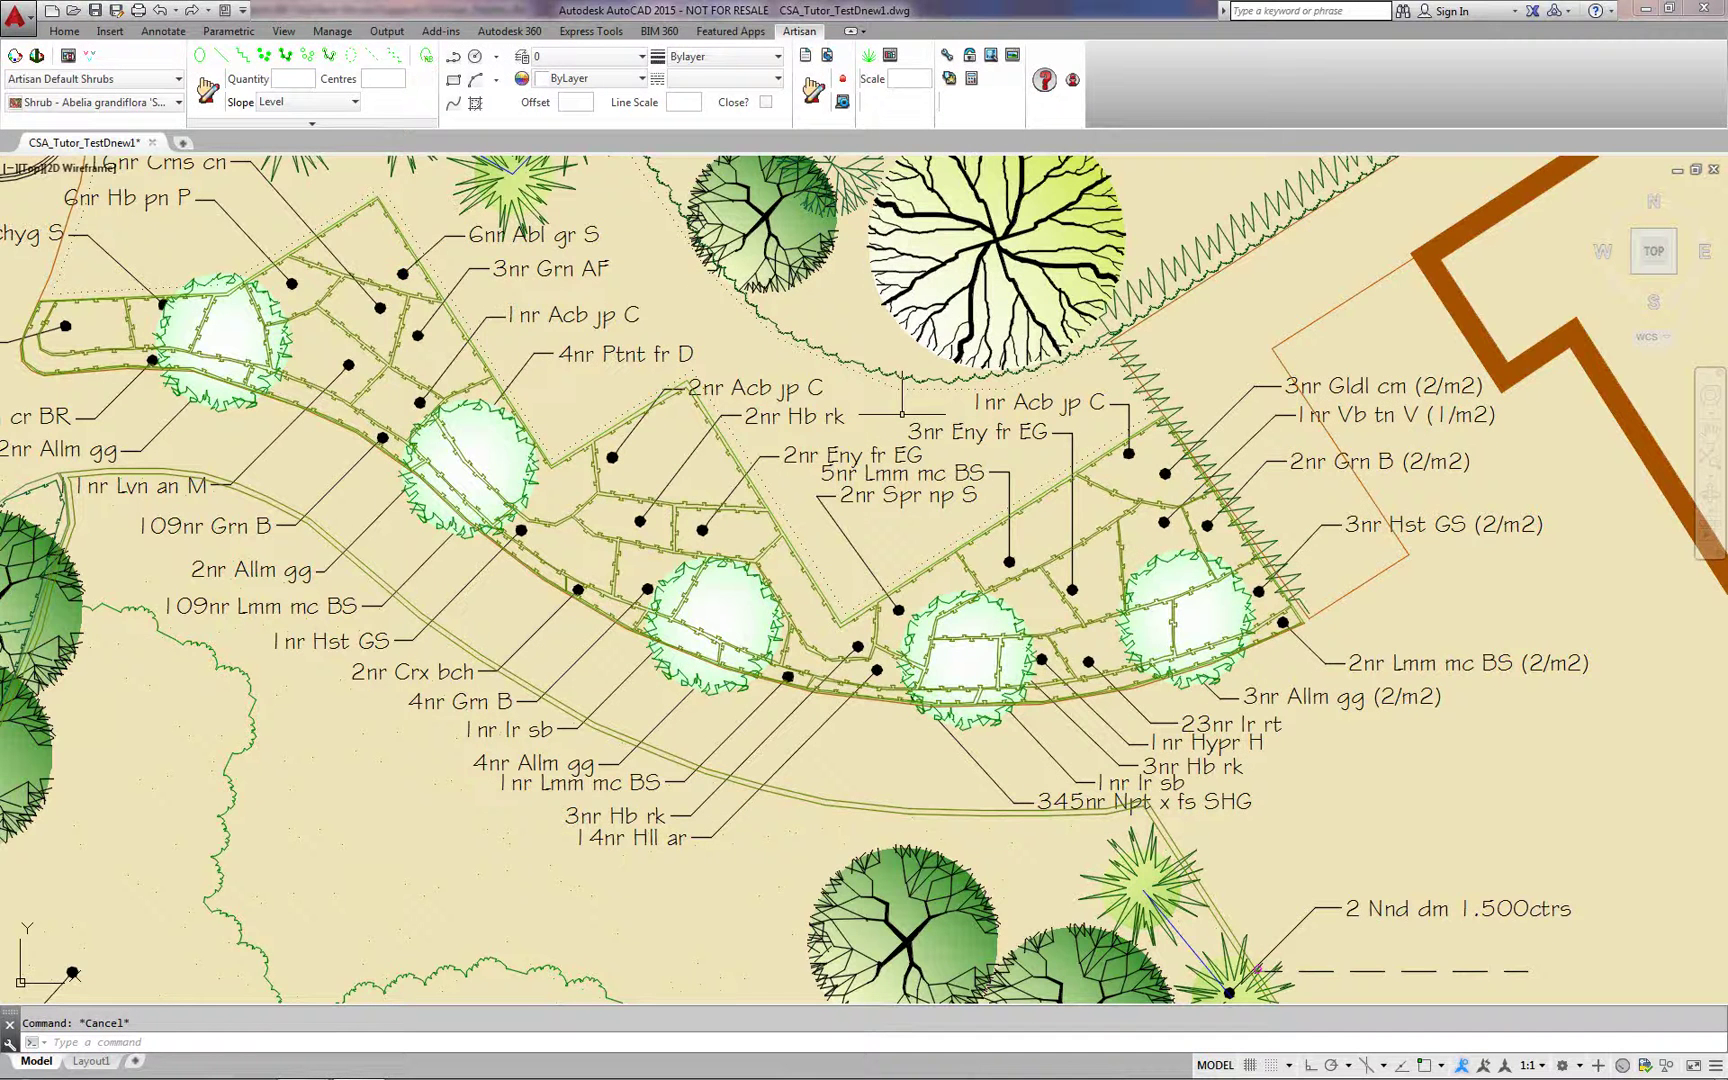
Choose Native Hedgerow Mix from the Default Hedge Mixes palette as the current planting
{"action": "middle_click_drag", "start_coordinate": [900, 415], "coordinate": [681, 468]}
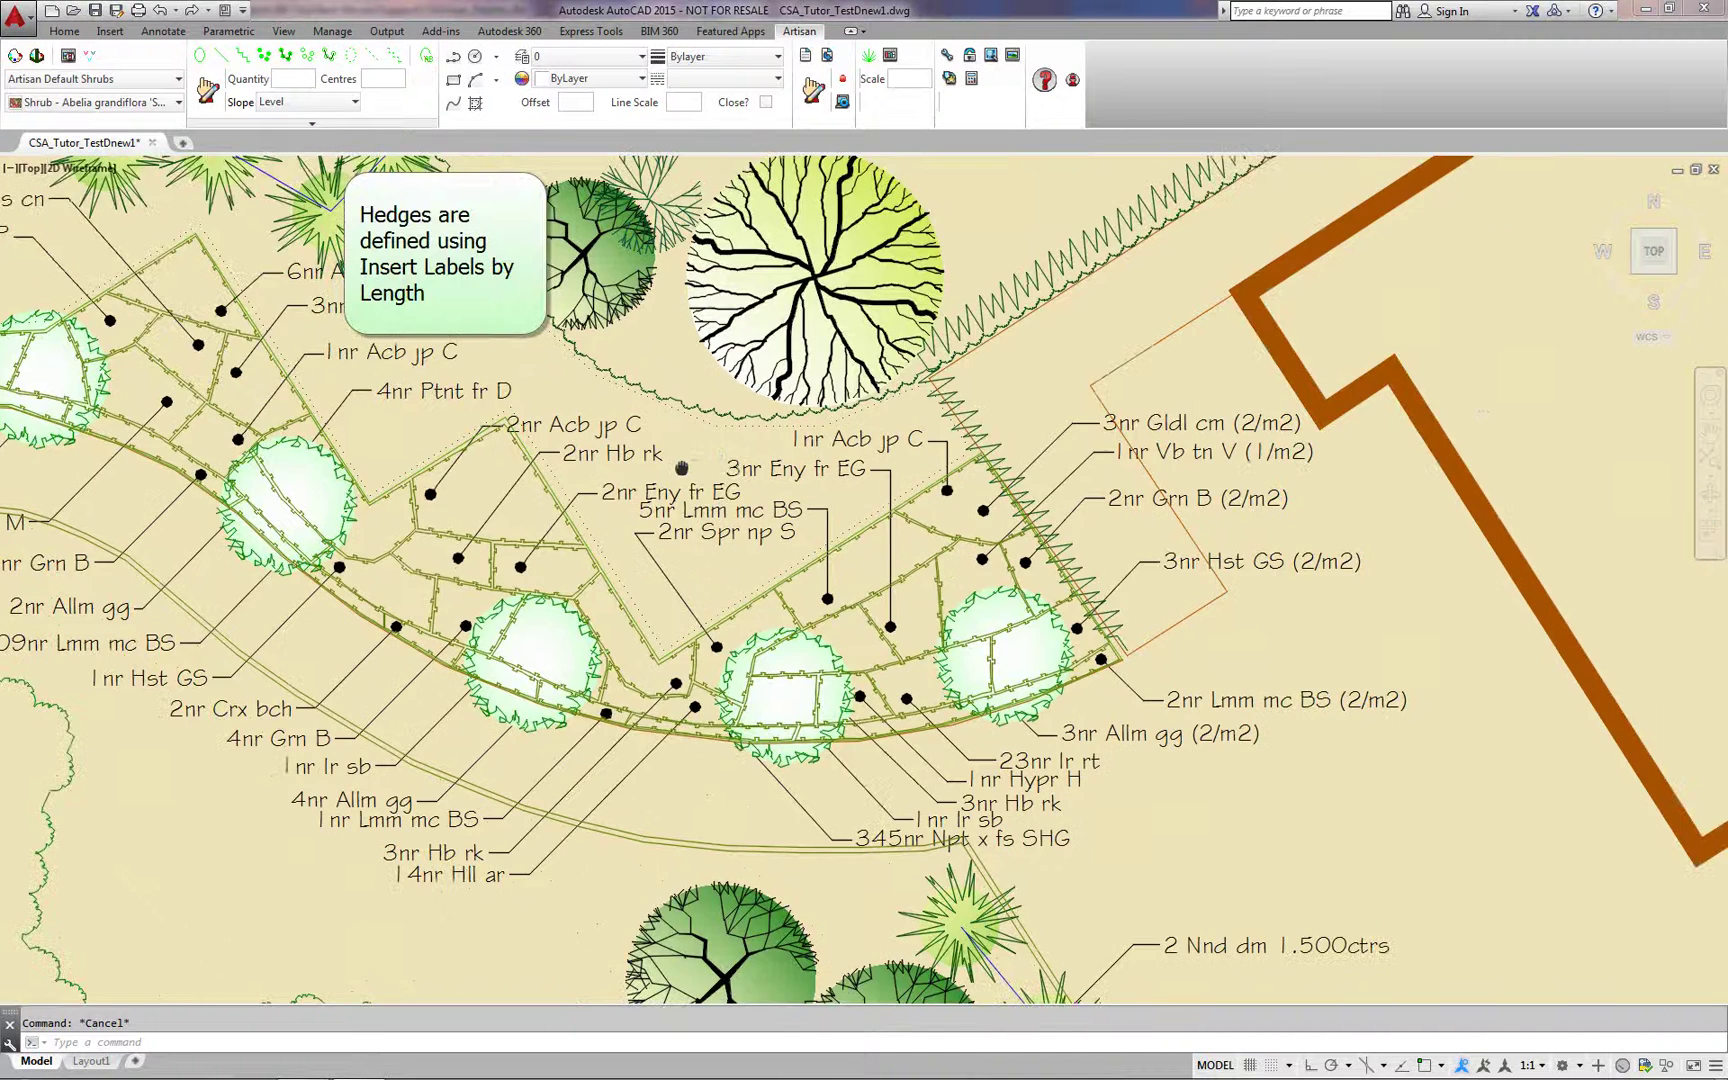
{"action": "scroll", "coordinate": [103, 768], "scroll_direction": "down", "scroll_amount": 2}
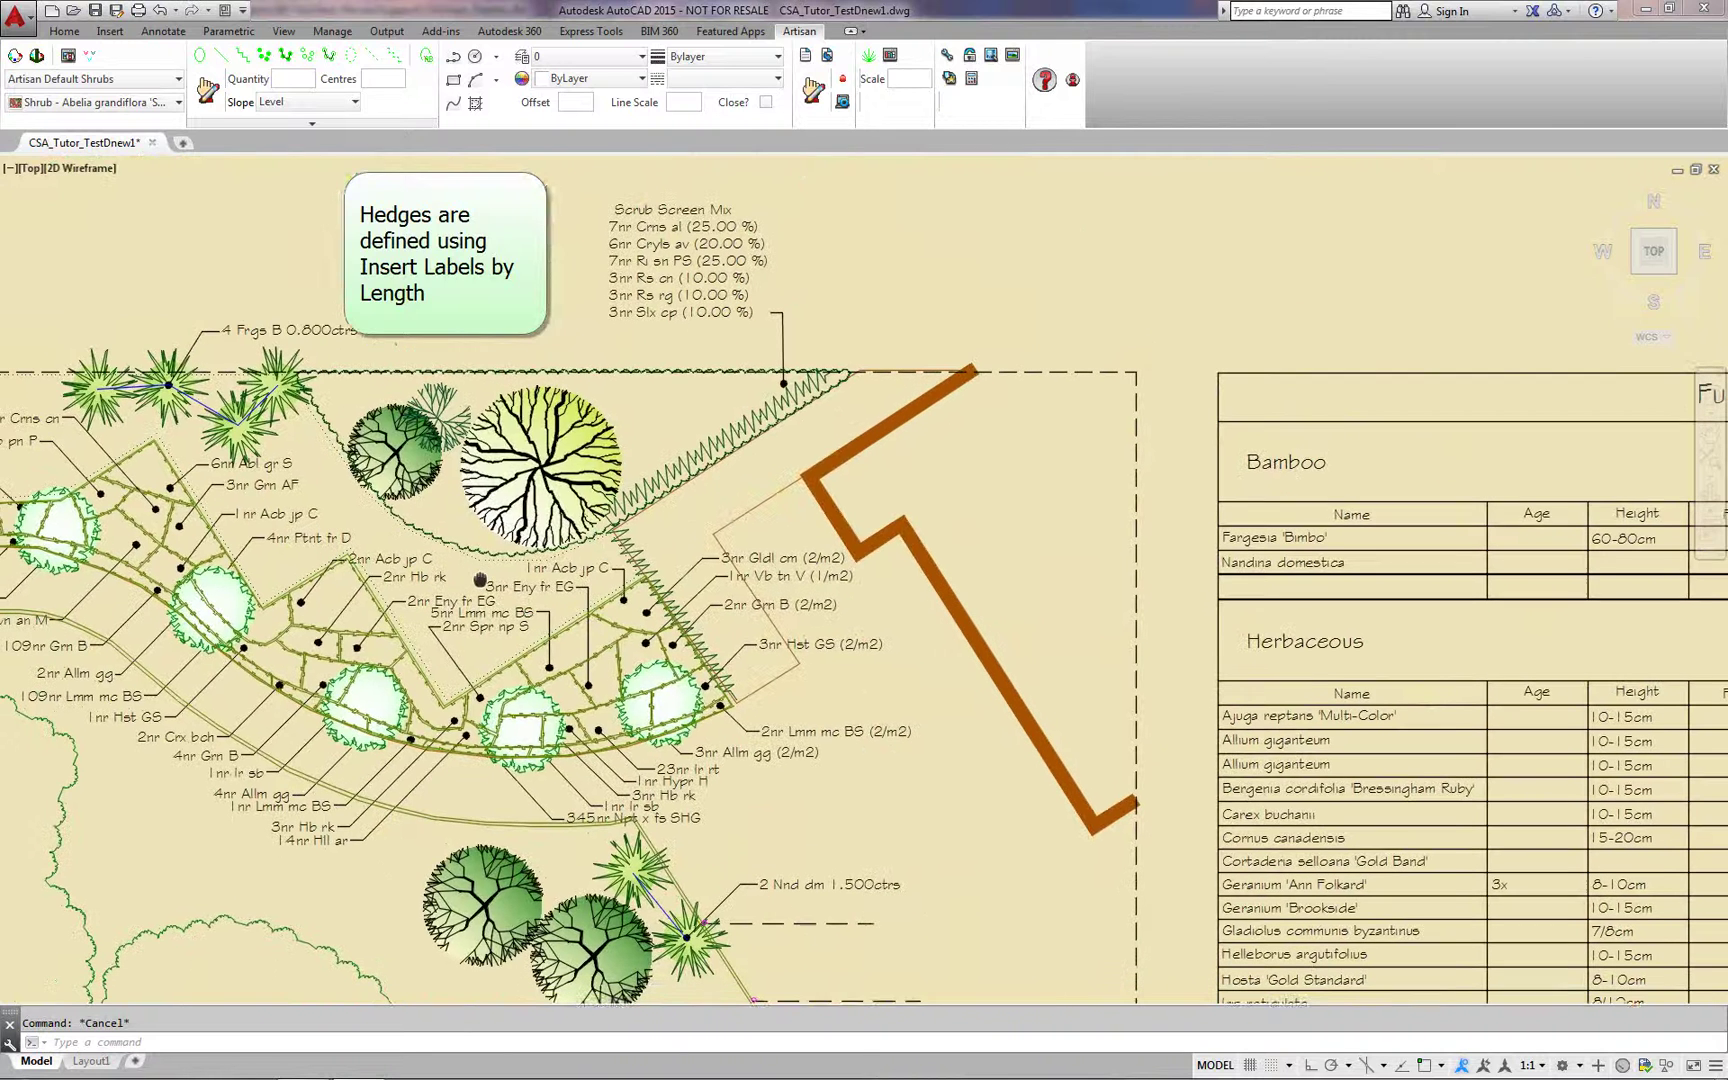
{"action": "left_click", "coordinate": [133, 82]}
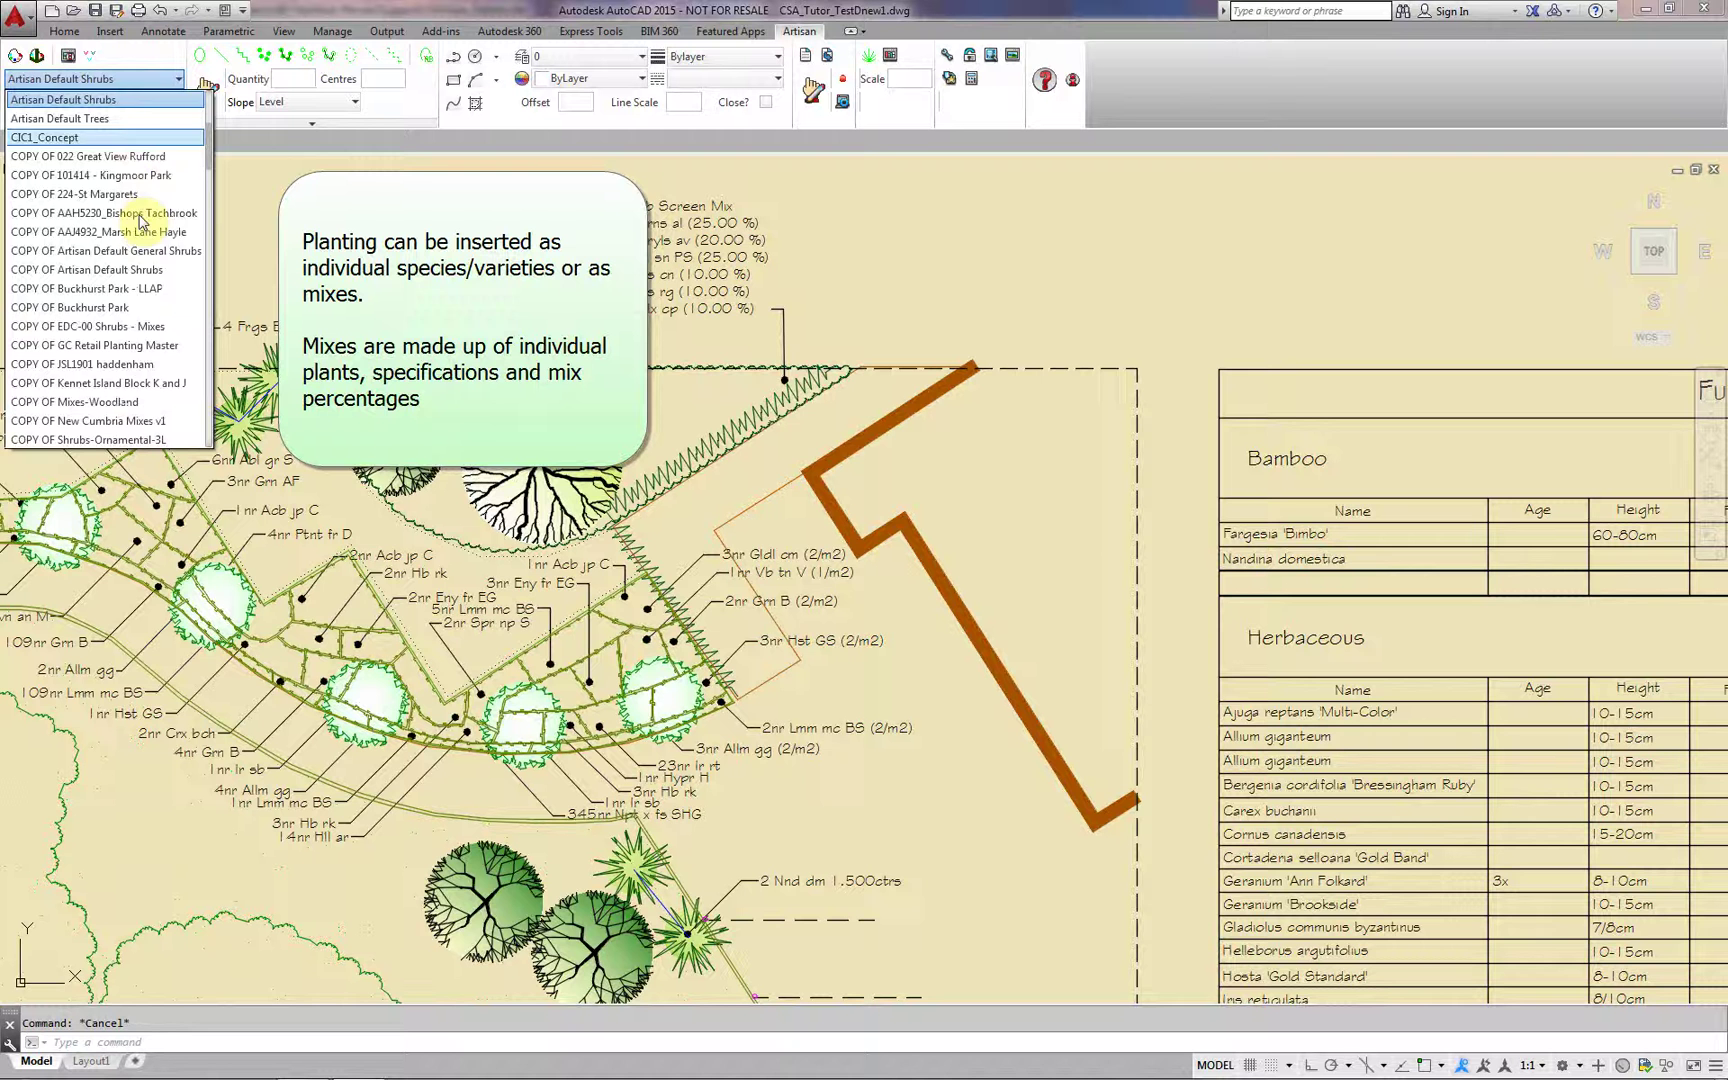
{"action": "scroll", "coordinate": [138, 345], "scroll_direction": "down", "scroll_amount": 6}
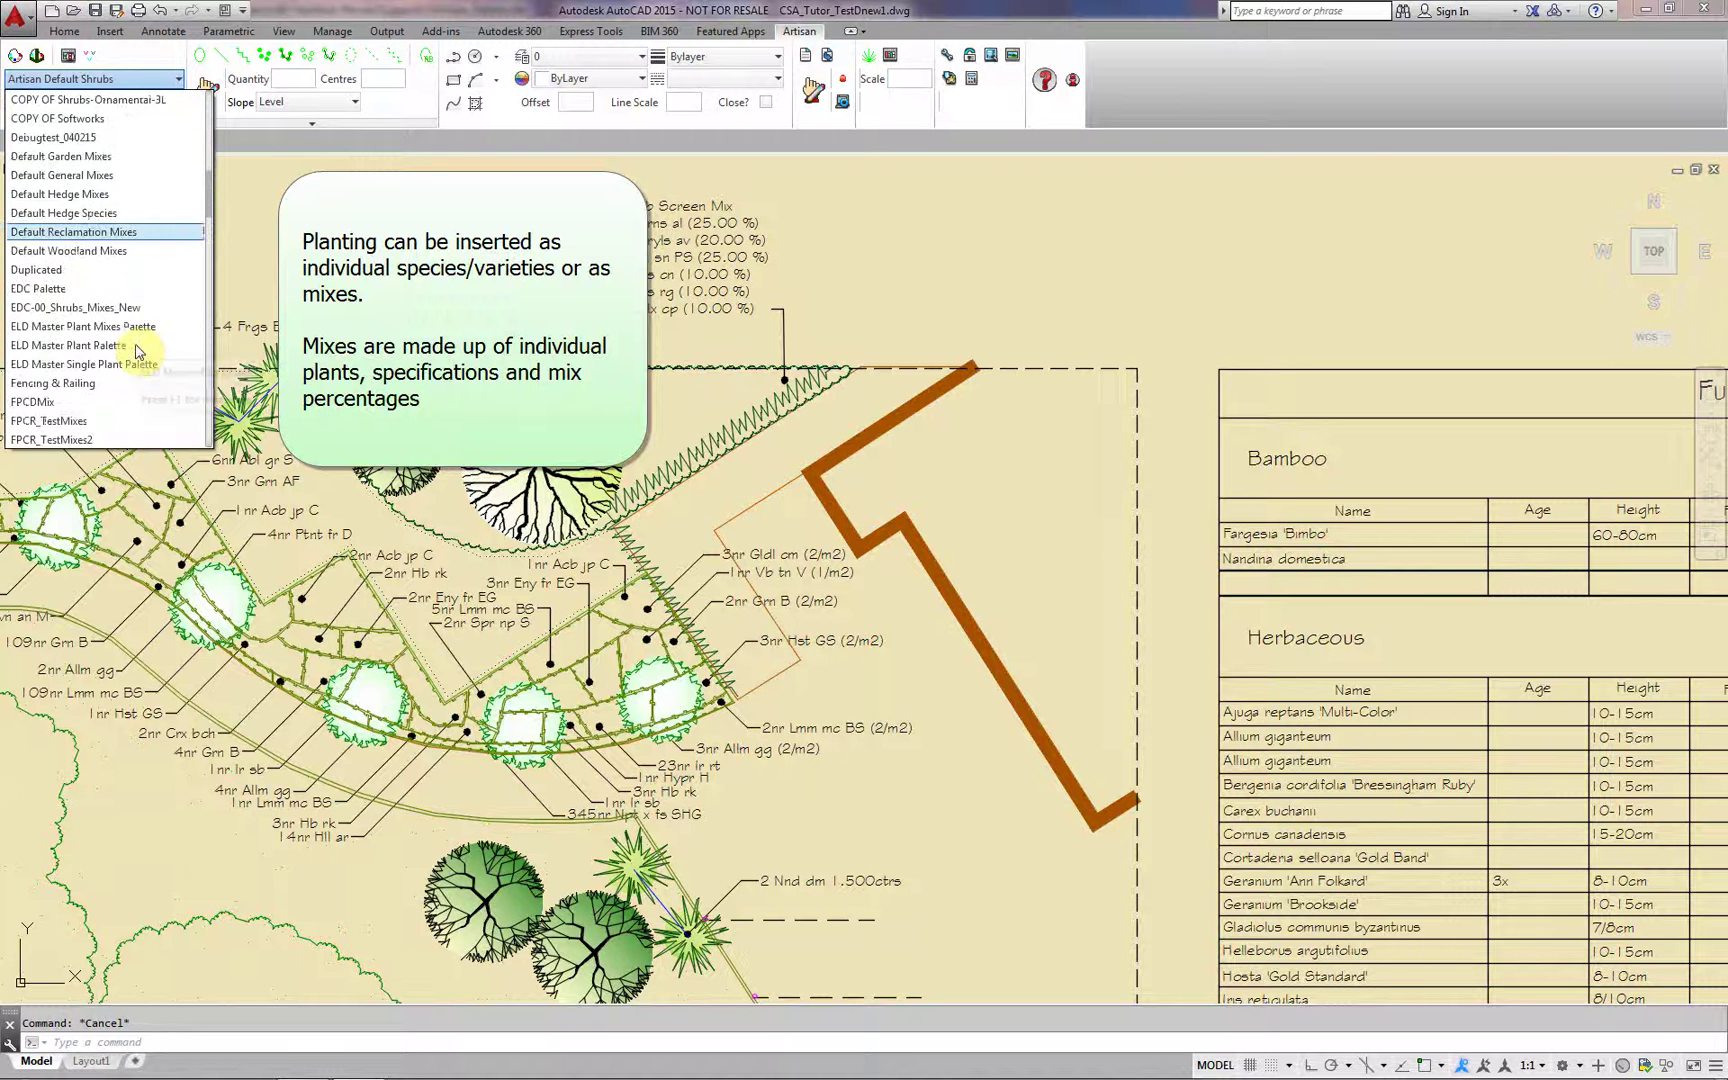
{"action": "left_click", "coordinate": [92, 195]}
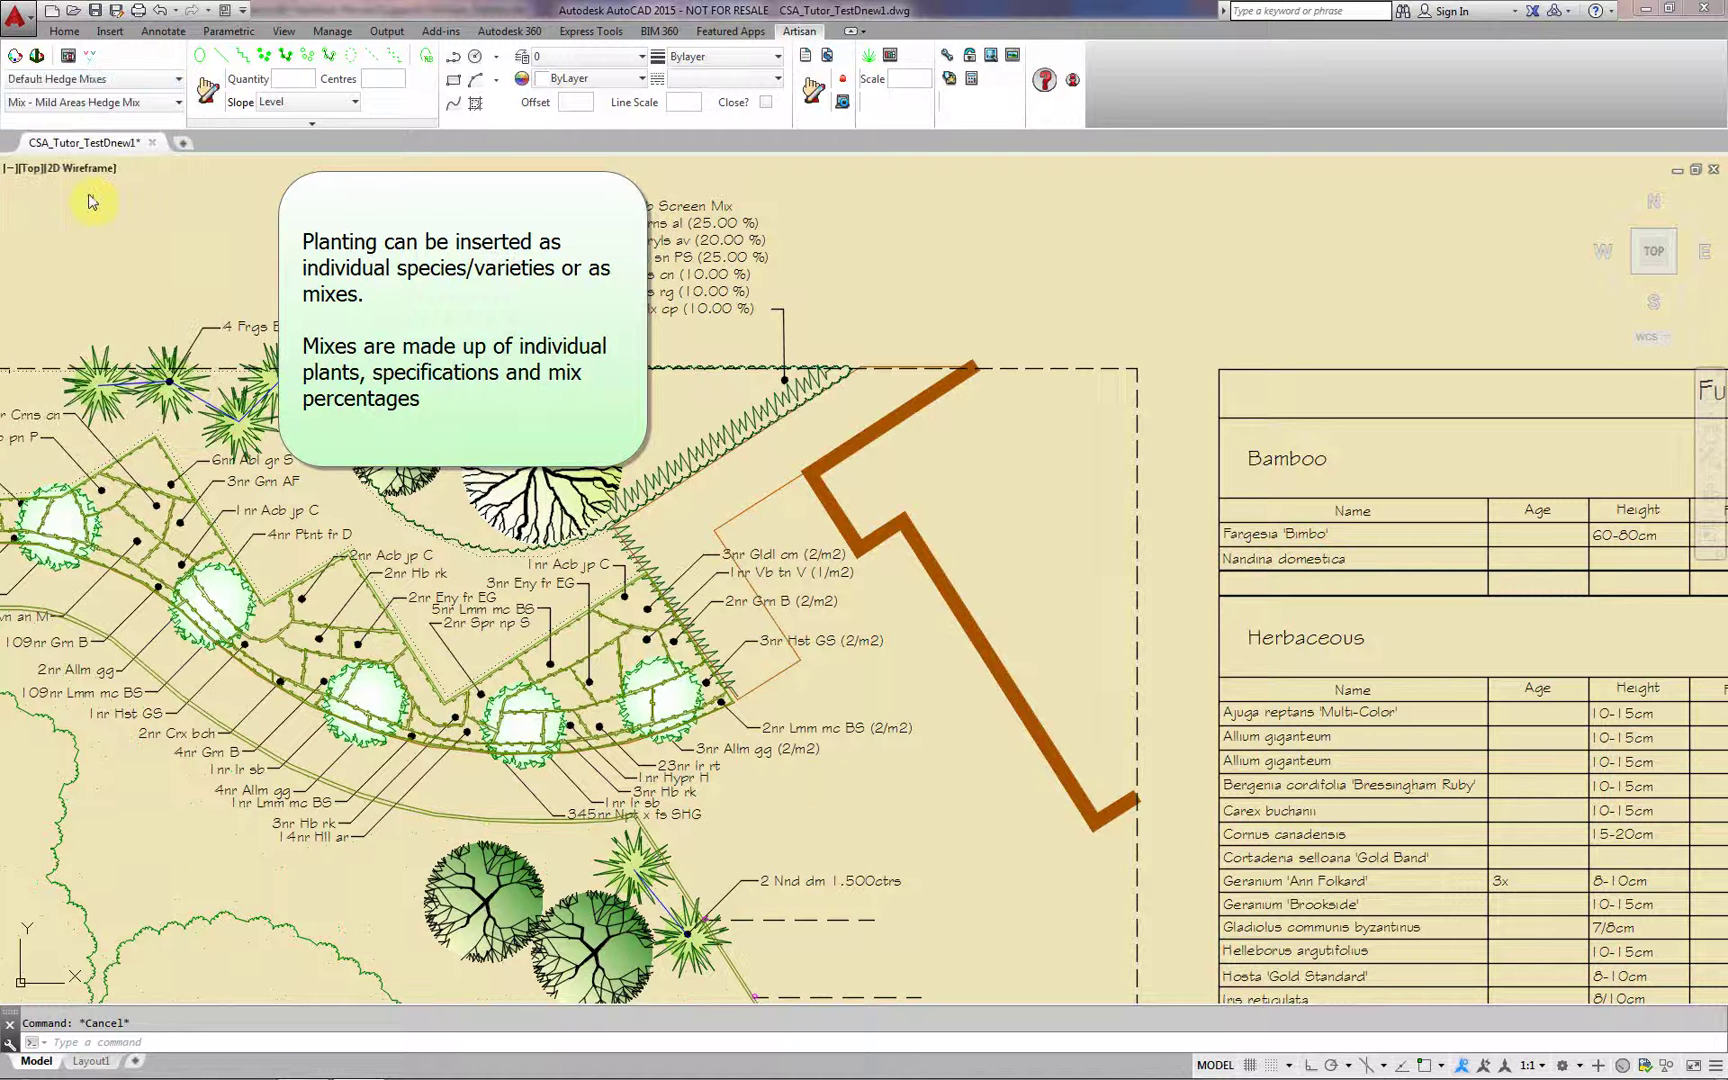
{"action": "left_click", "coordinate": [170, 102]}
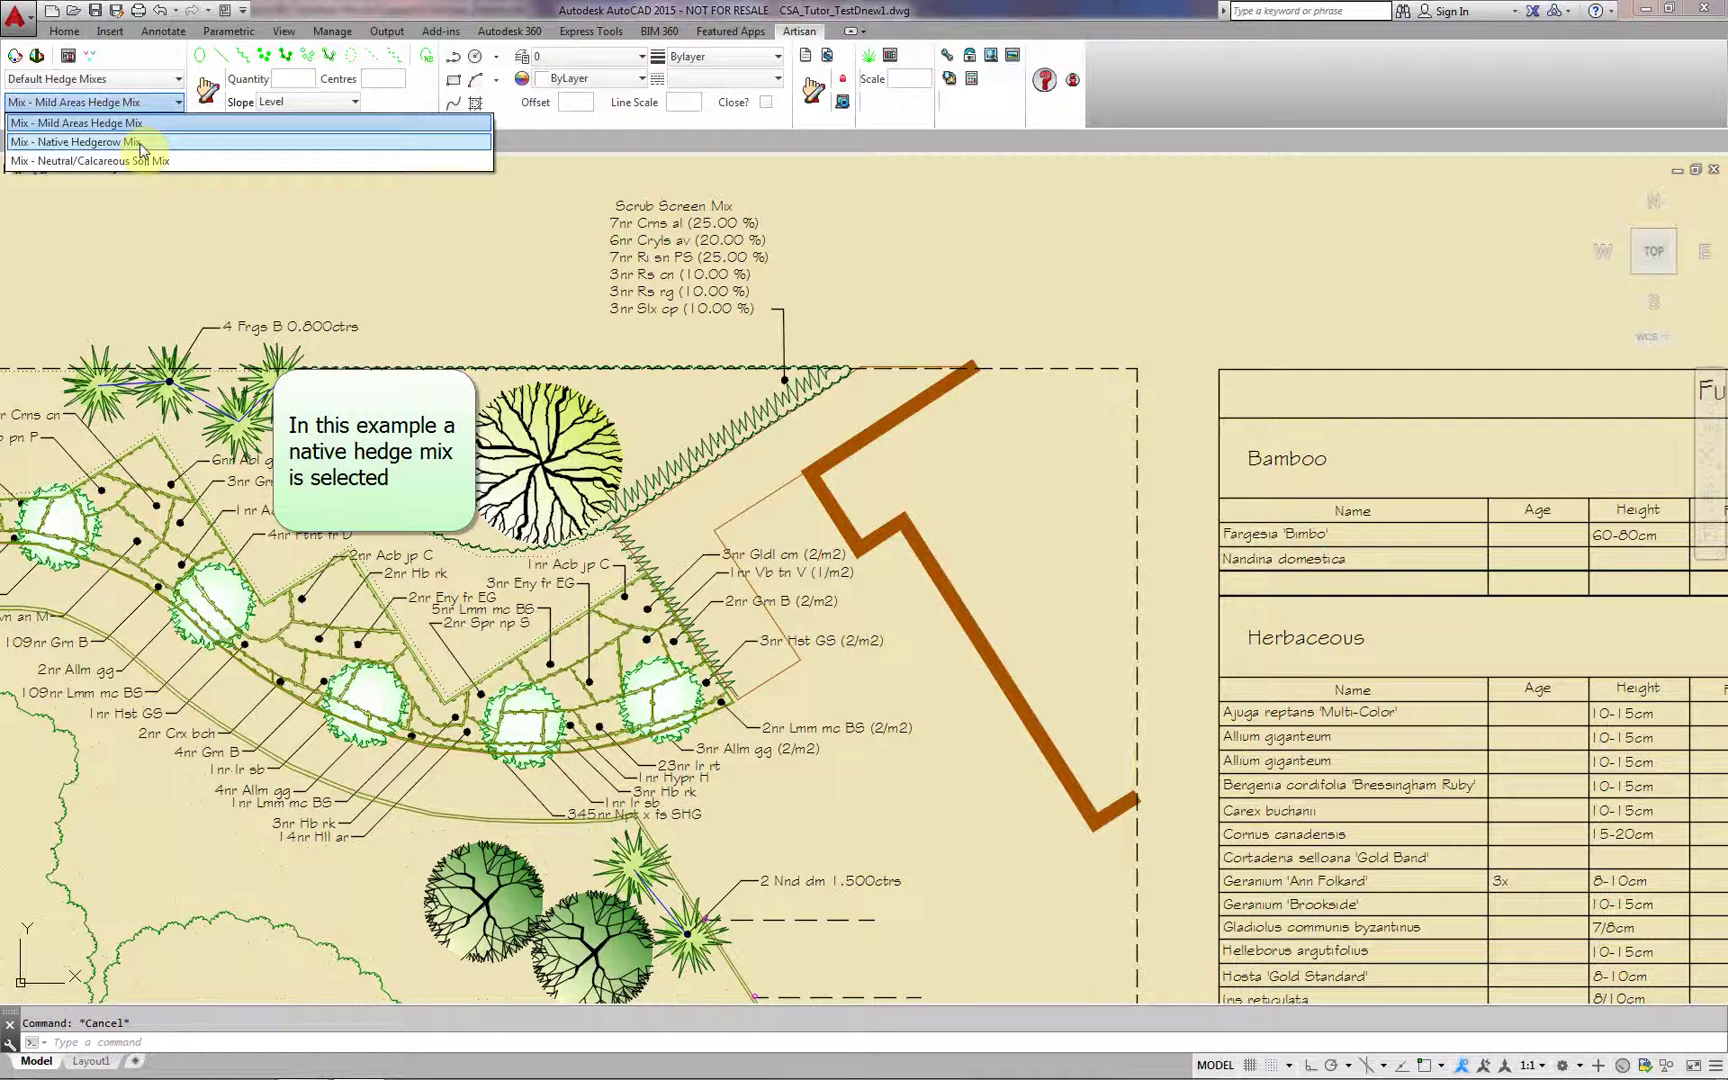
{"action": "left_click", "coordinate": [164, 143]}
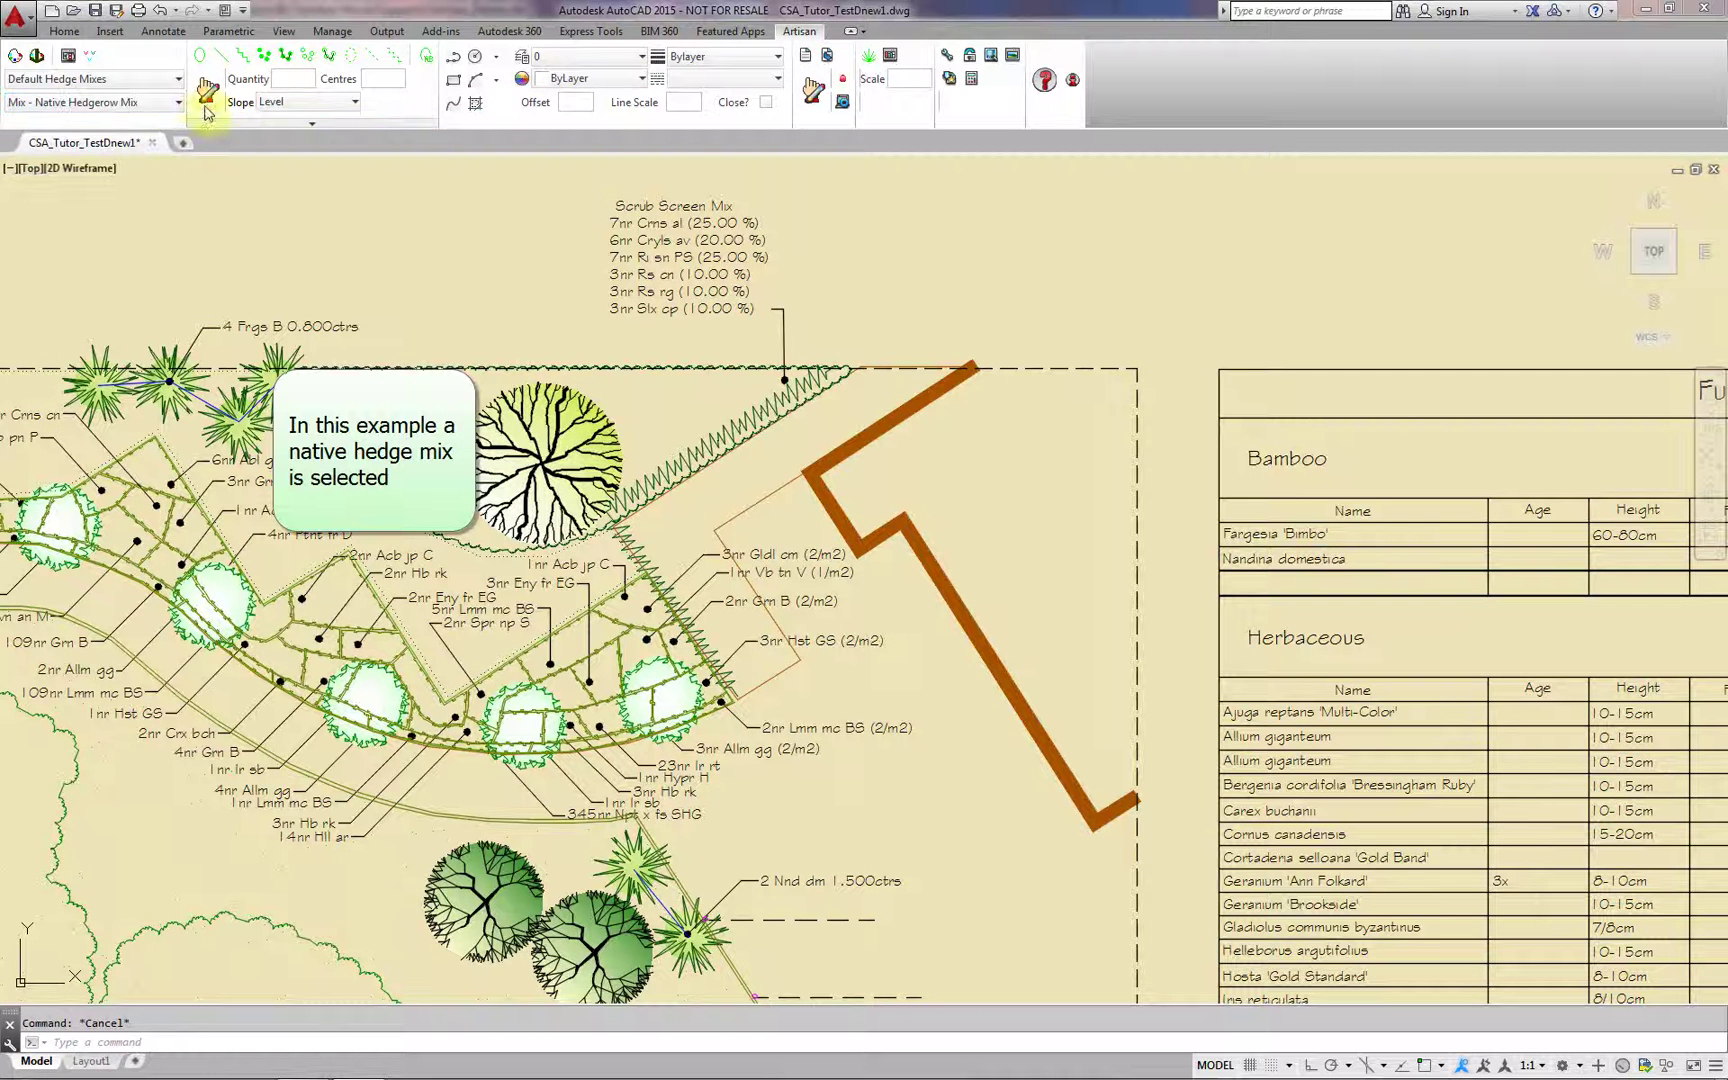
Insert a staggered length label for the diagonal hedge, with the arrowhead at its upper end and the landing beside the Scrub Screen Mix label
{"action": "left_click", "coordinate": [243, 58]}
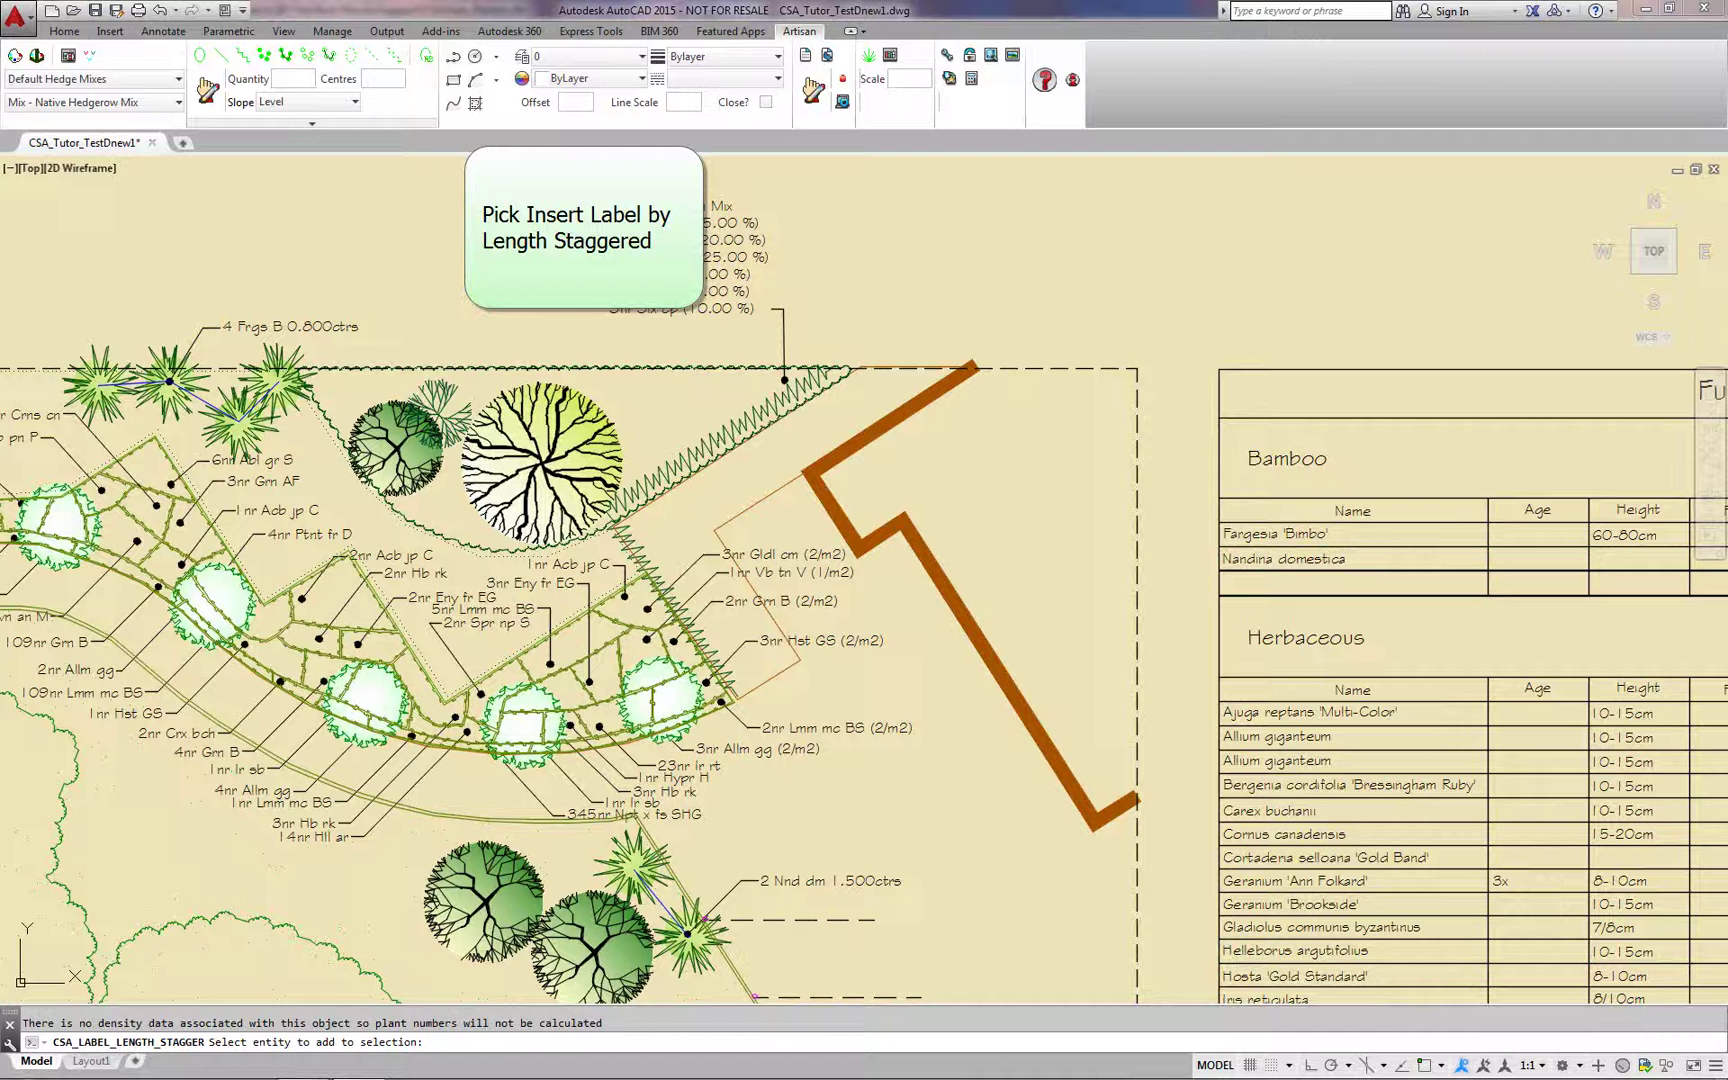
{"action": "left_click", "coordinate": [790, 388]}
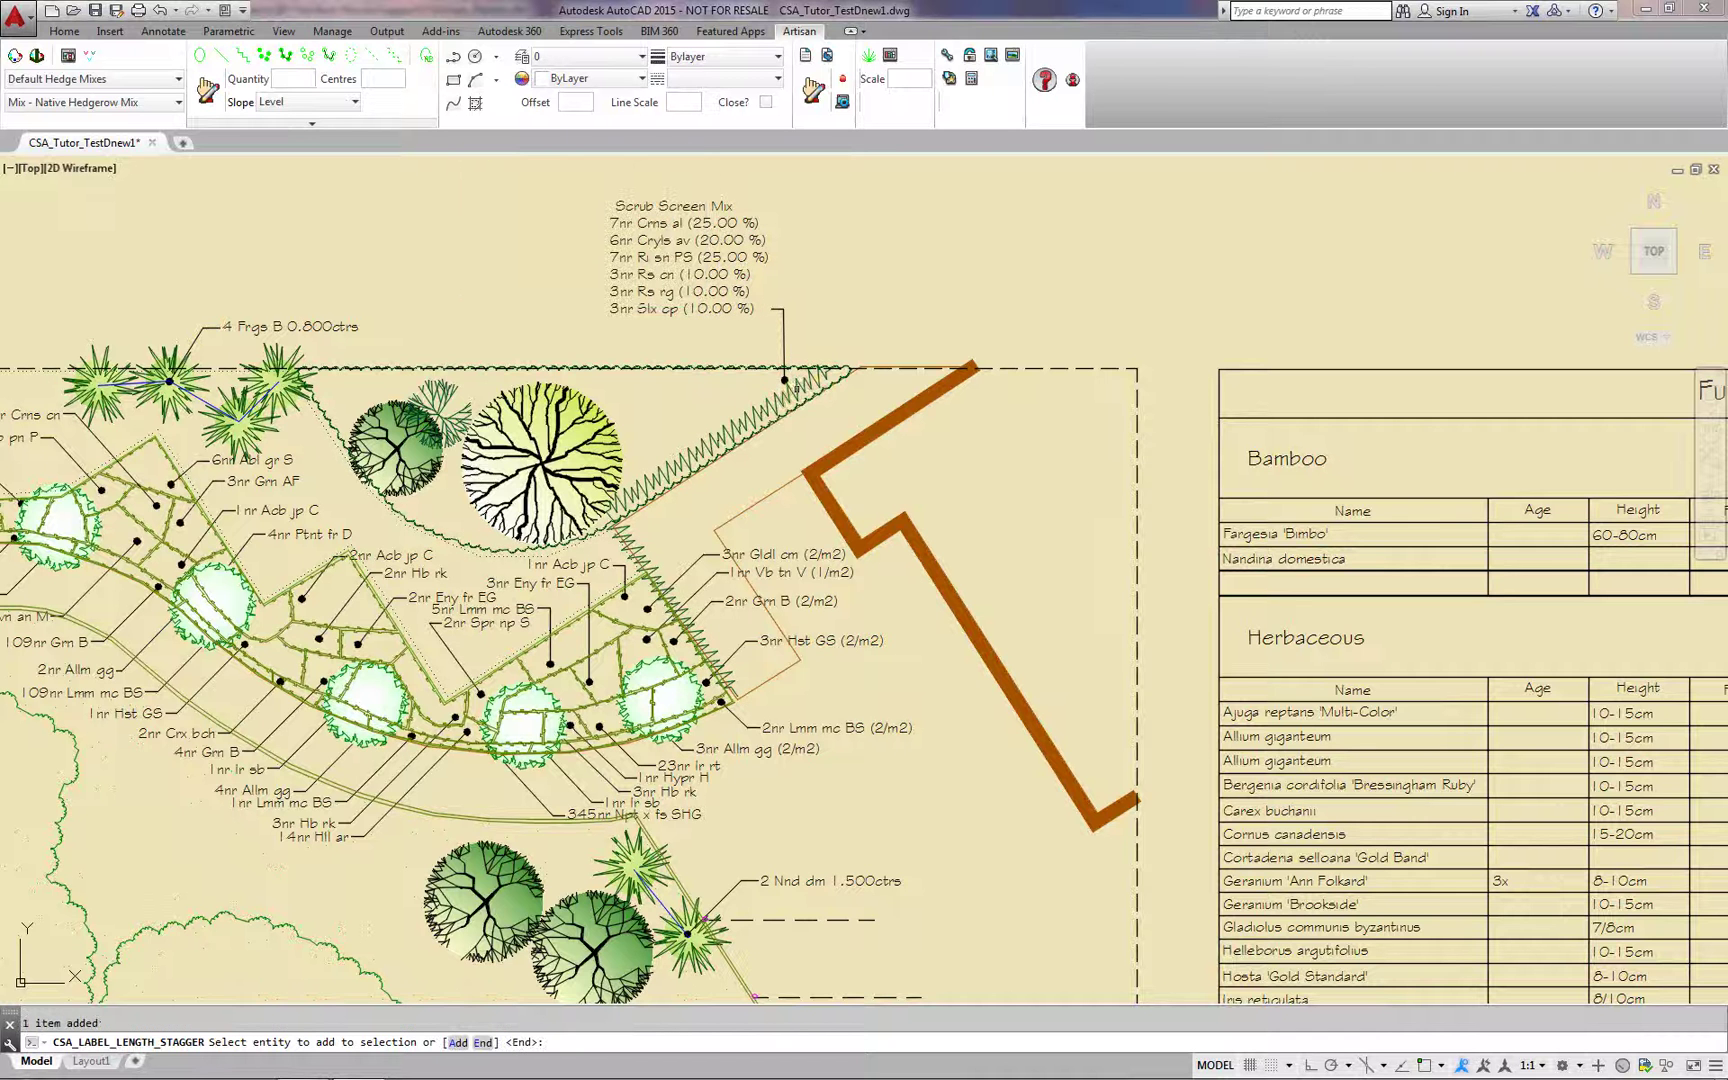
{"action": "right_click", "coordinate": [790, 378]}
{"action": "left_click", "coordinate": [833, 395]}
{"action": "left_click", "coordinate": [827, 358]}
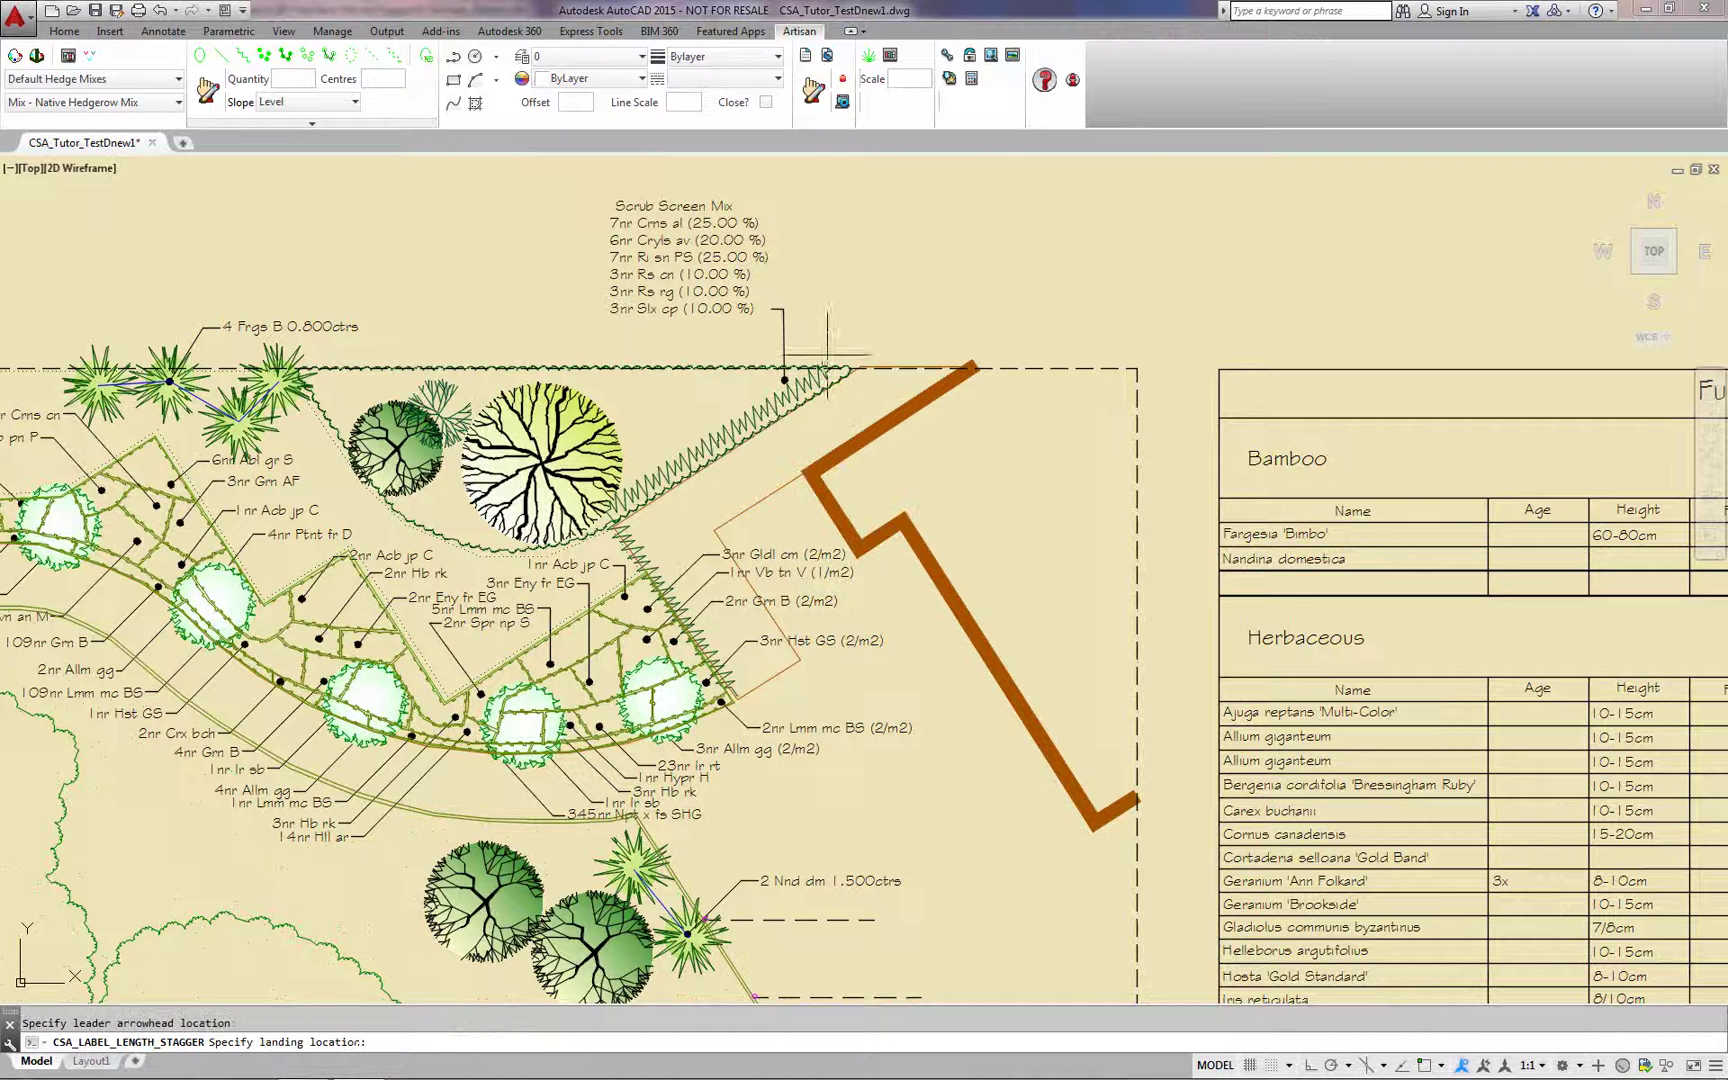
{"action": "left_click", "coordinate": [822, 249]}
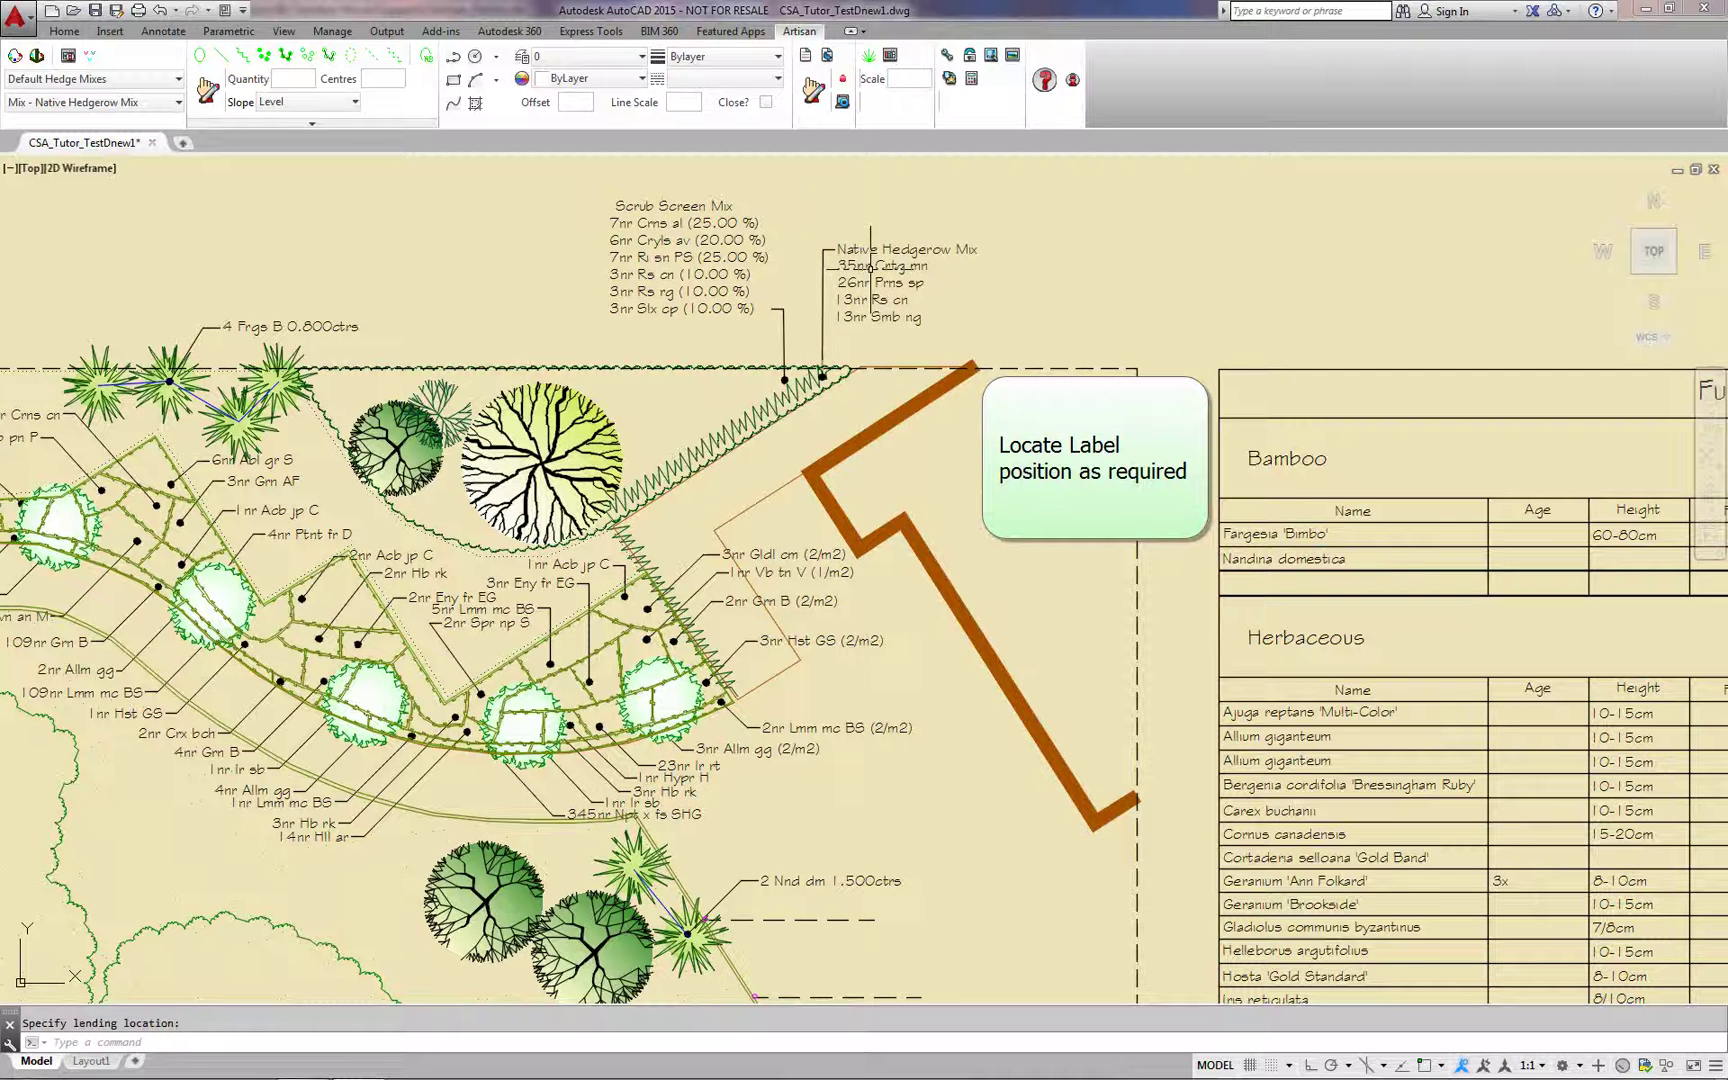
Examine the label data for Prunus spinosa, Rosa canina and Sambucus nigra in the Native Hedgerow Mix label, and leave without applying changes
{"action": "left_click", "coordinate": [822, 249]}
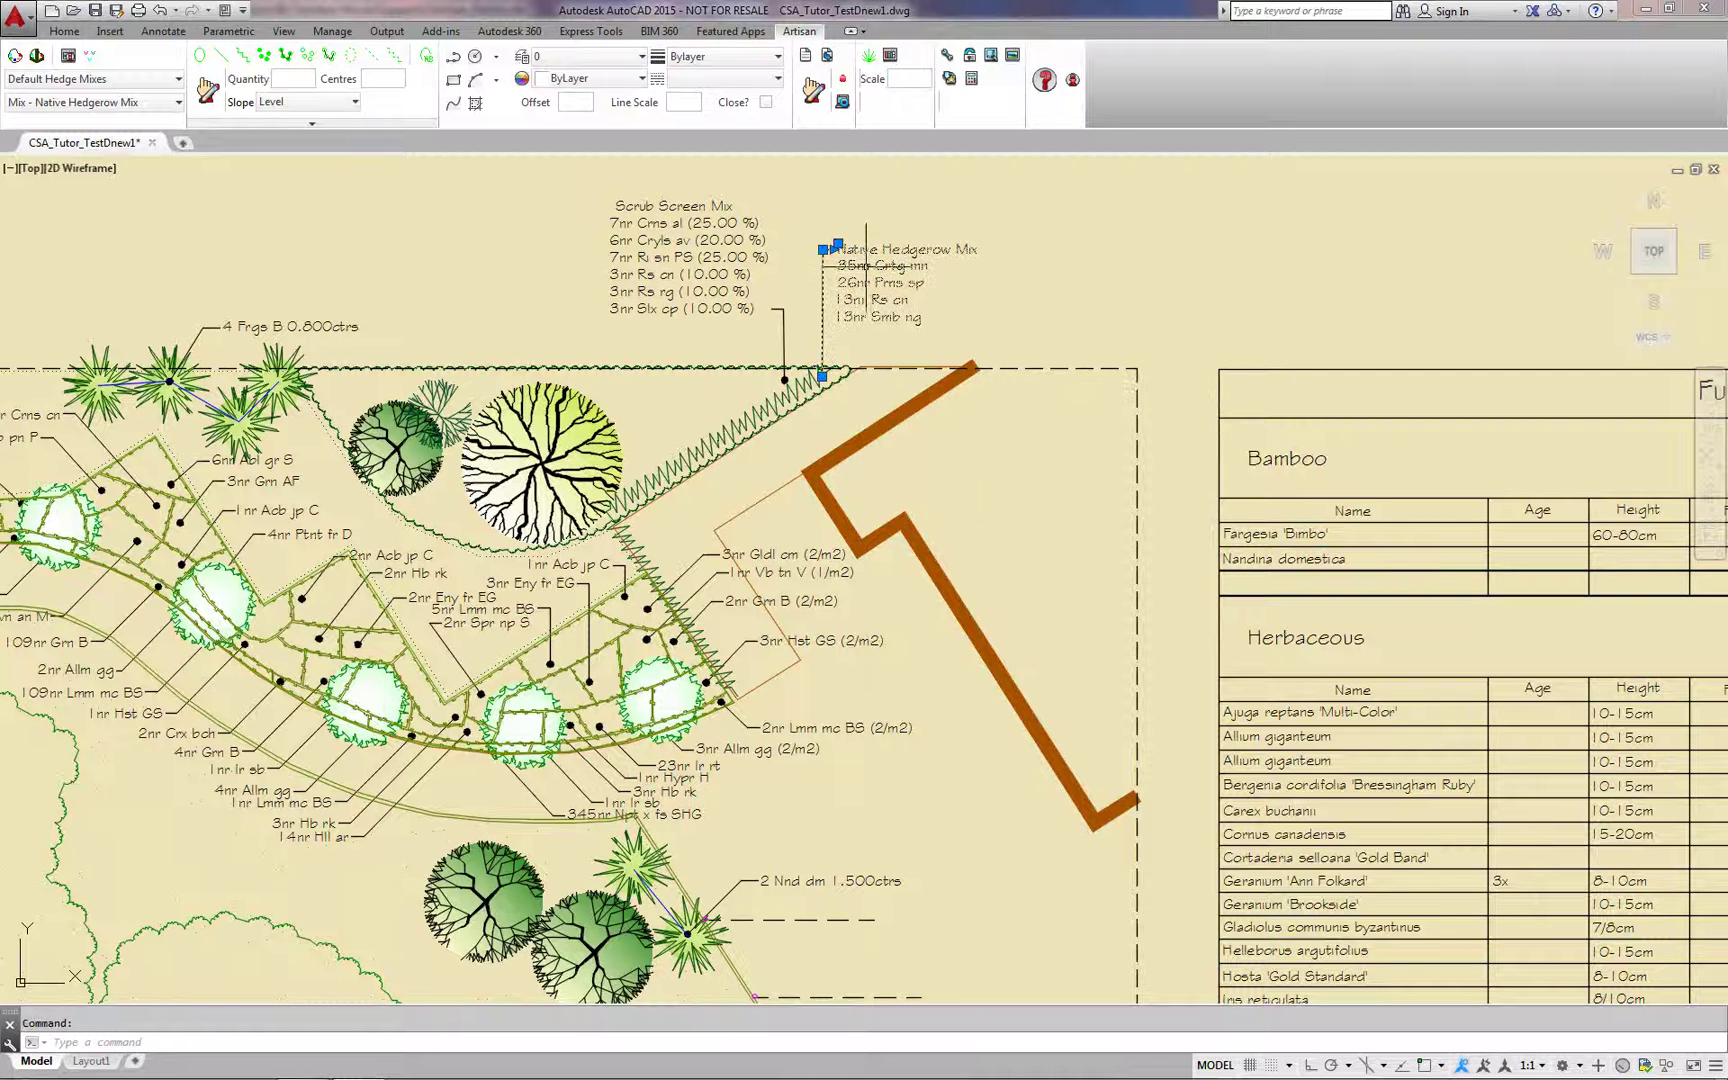
{"action": "left_click", "coordinate": [424, 56]}
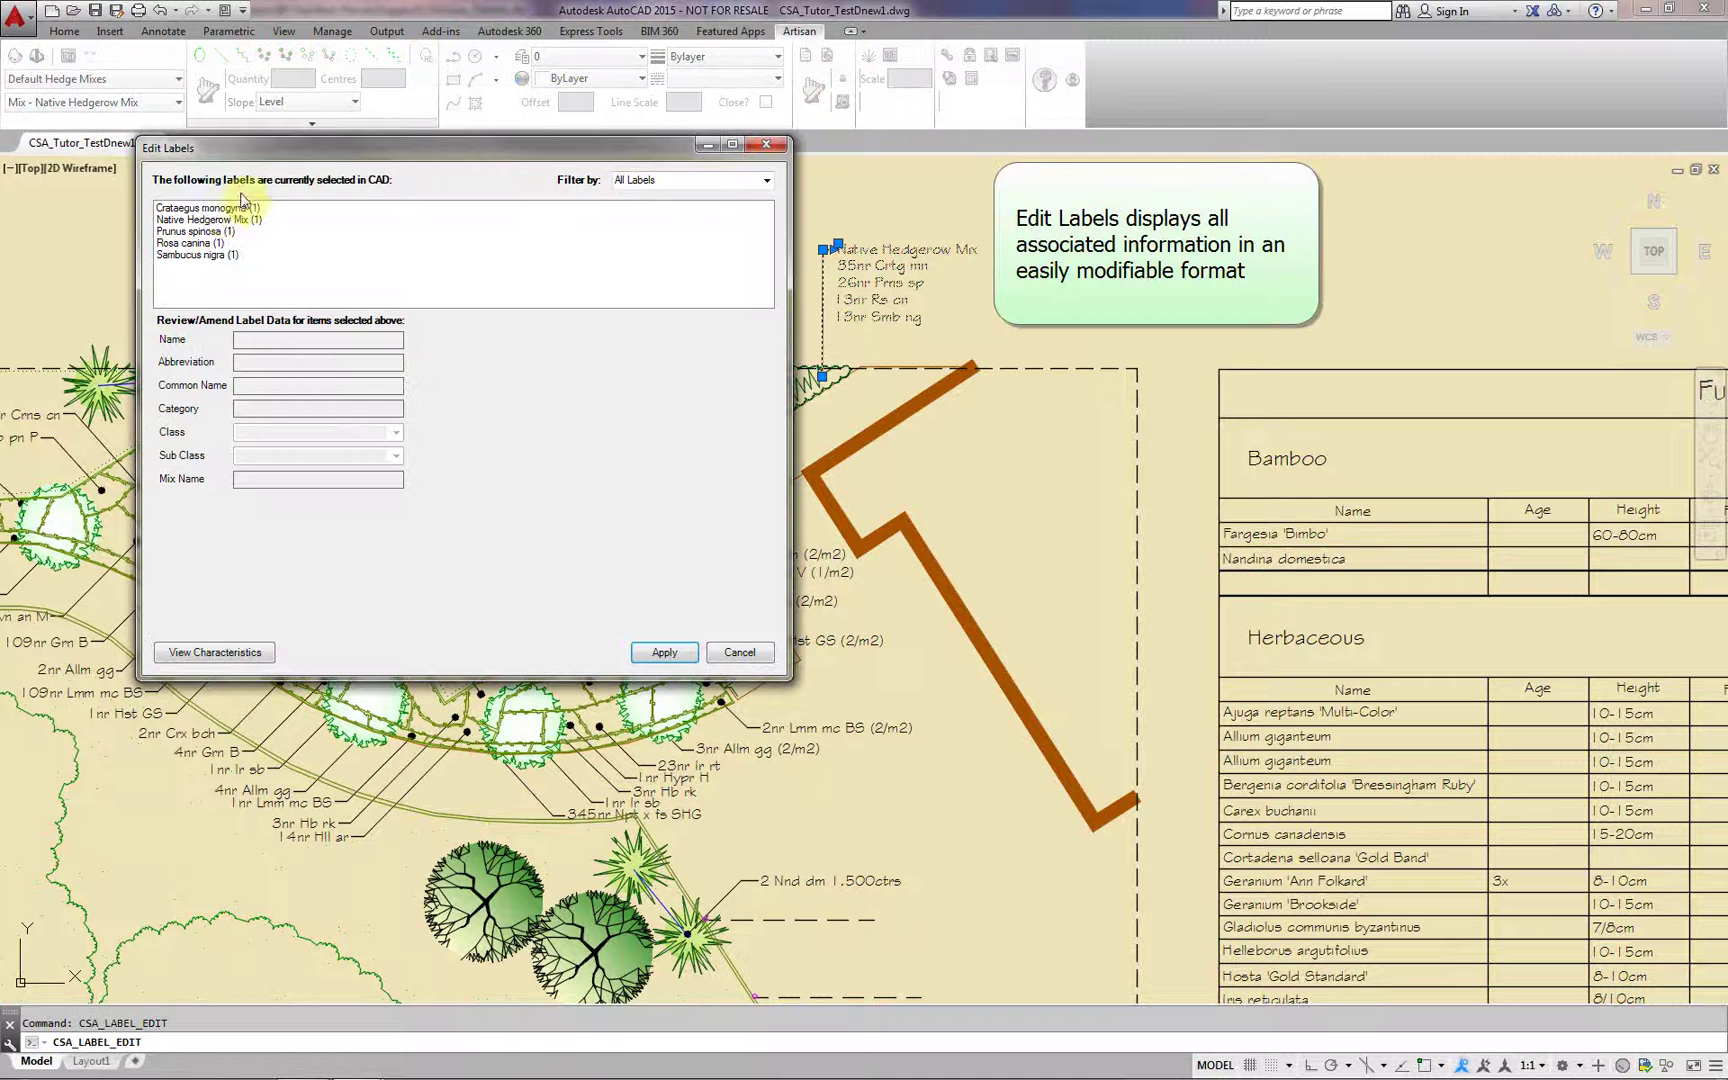
{"action": "left_click", "coordinate": [200, 232]}
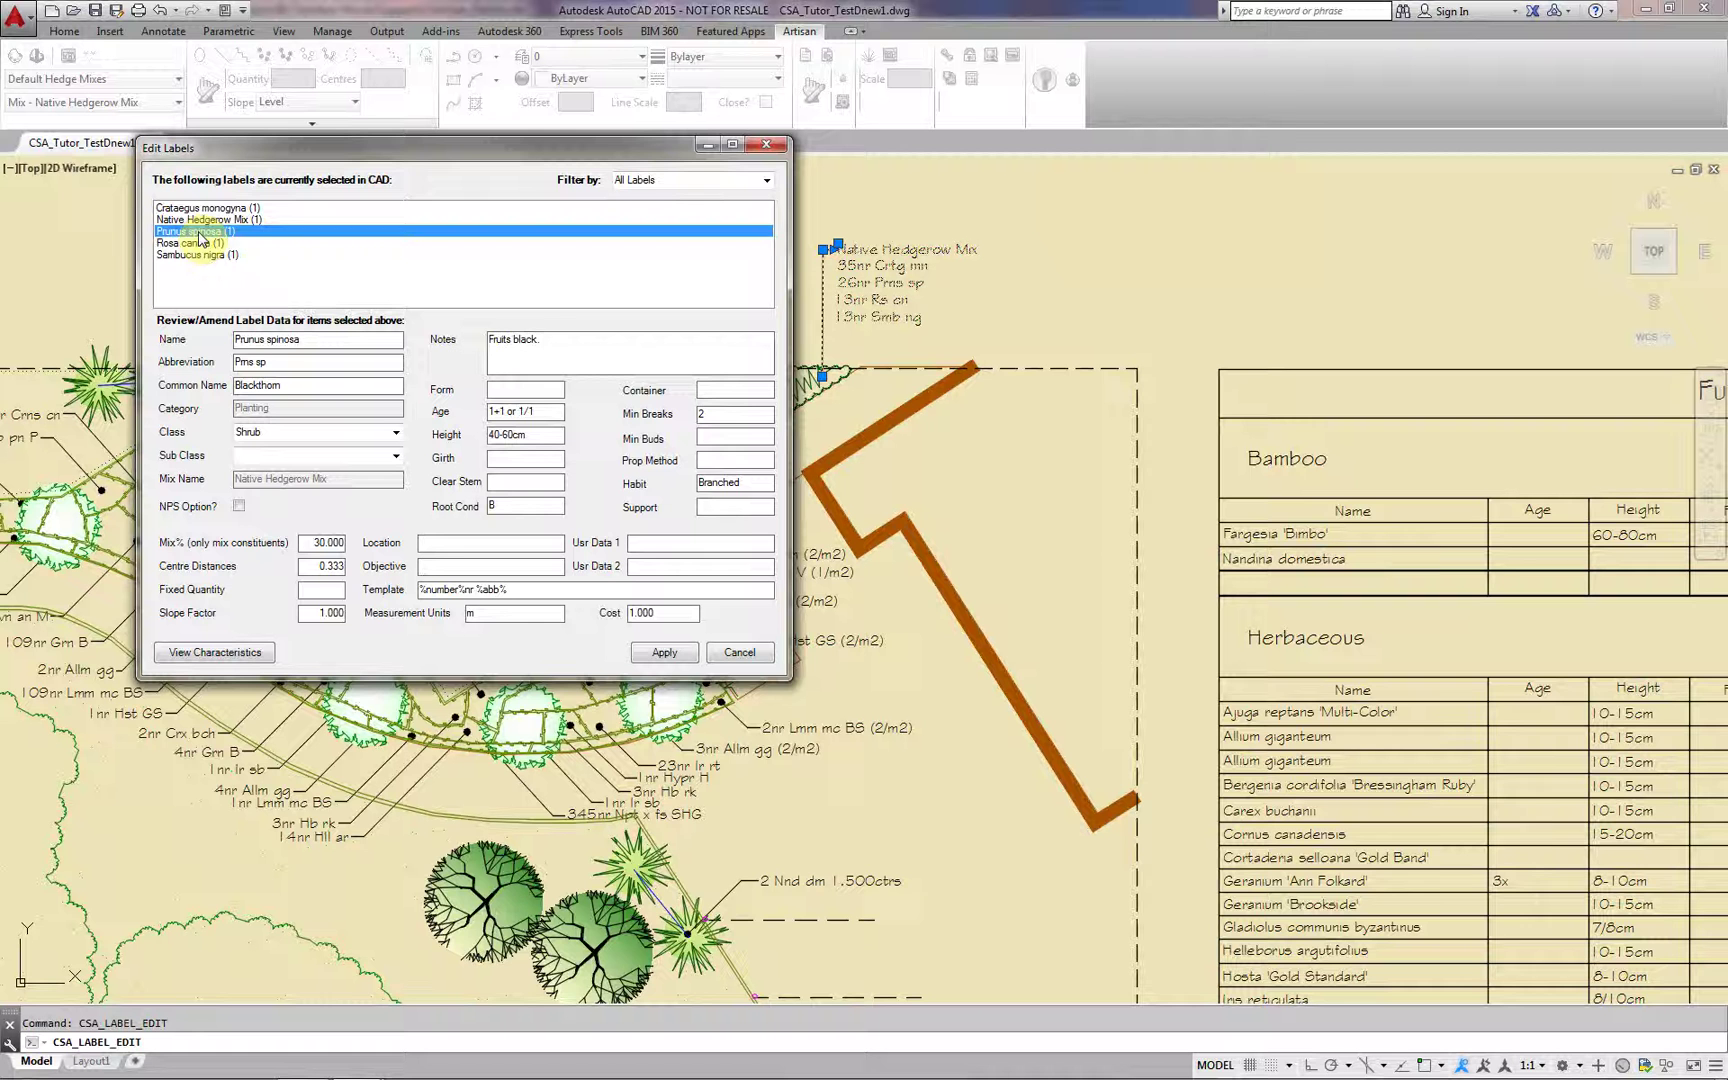
{"action": "left_click", "coordinate": [200, 243]}
{"action": "left_click", "coordinate": [198, 255]}
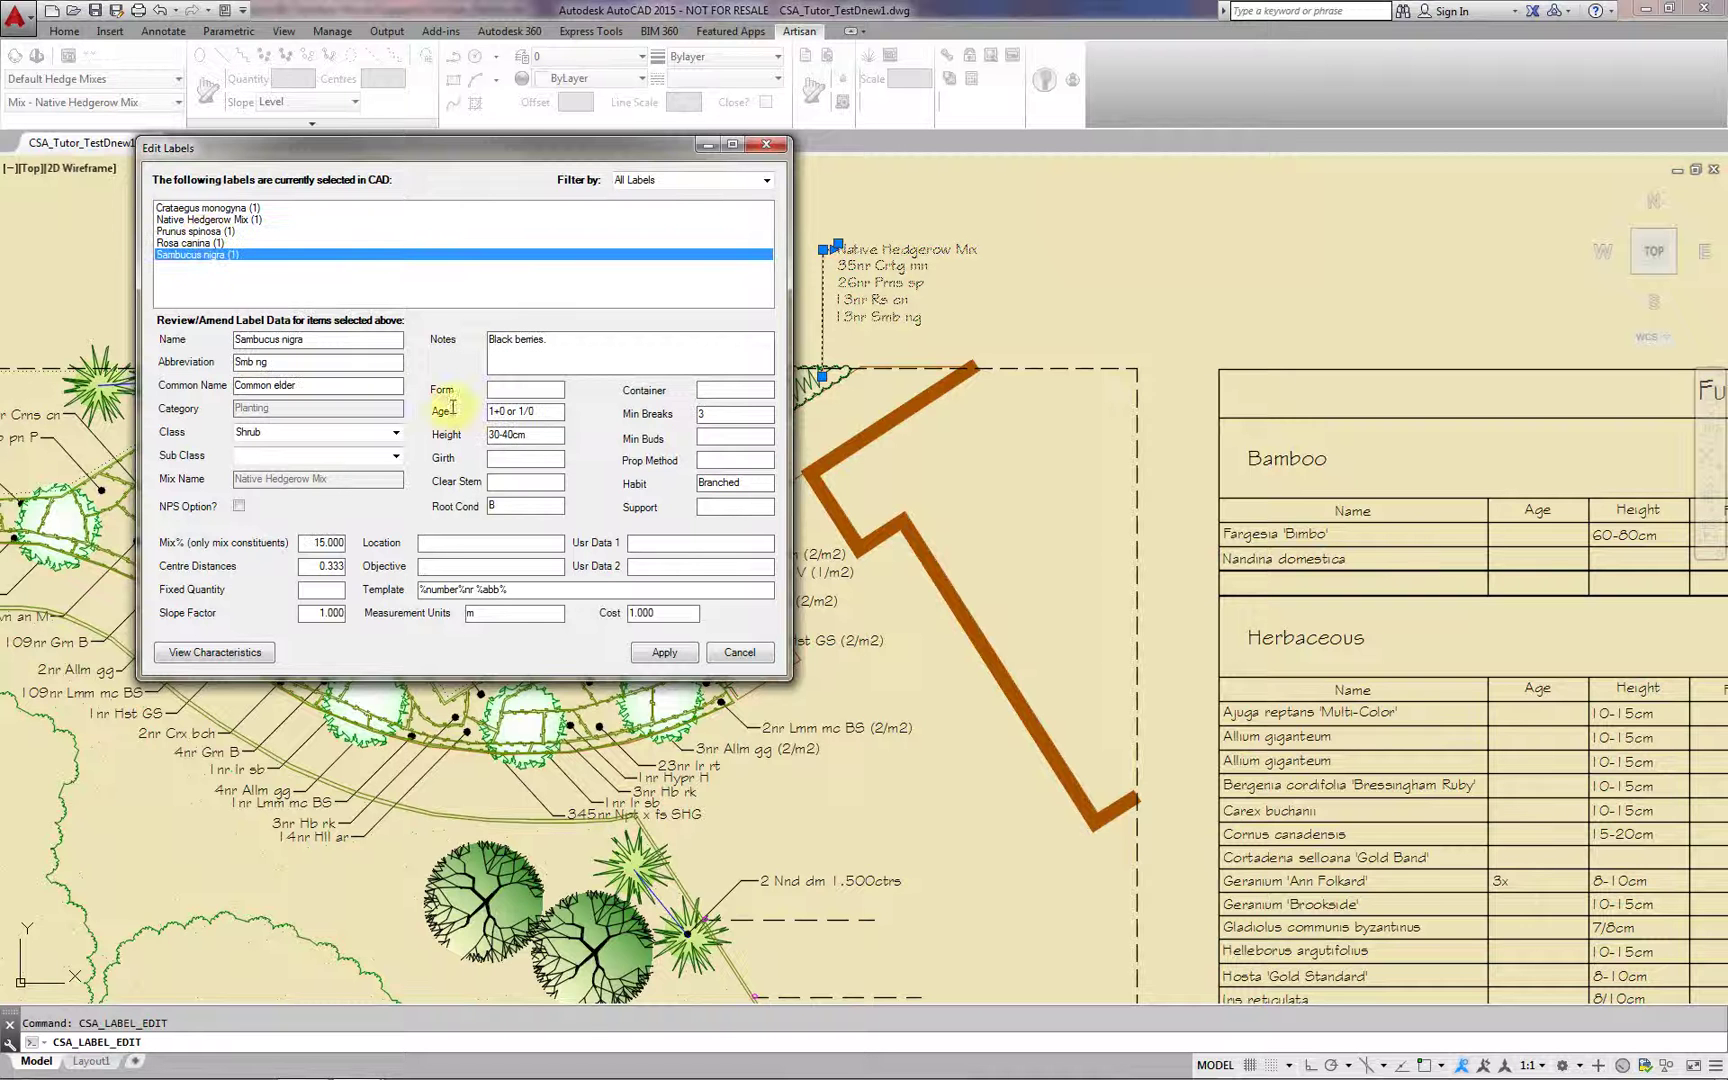
{"action": "left_click", "coordinate": [741, 660]}
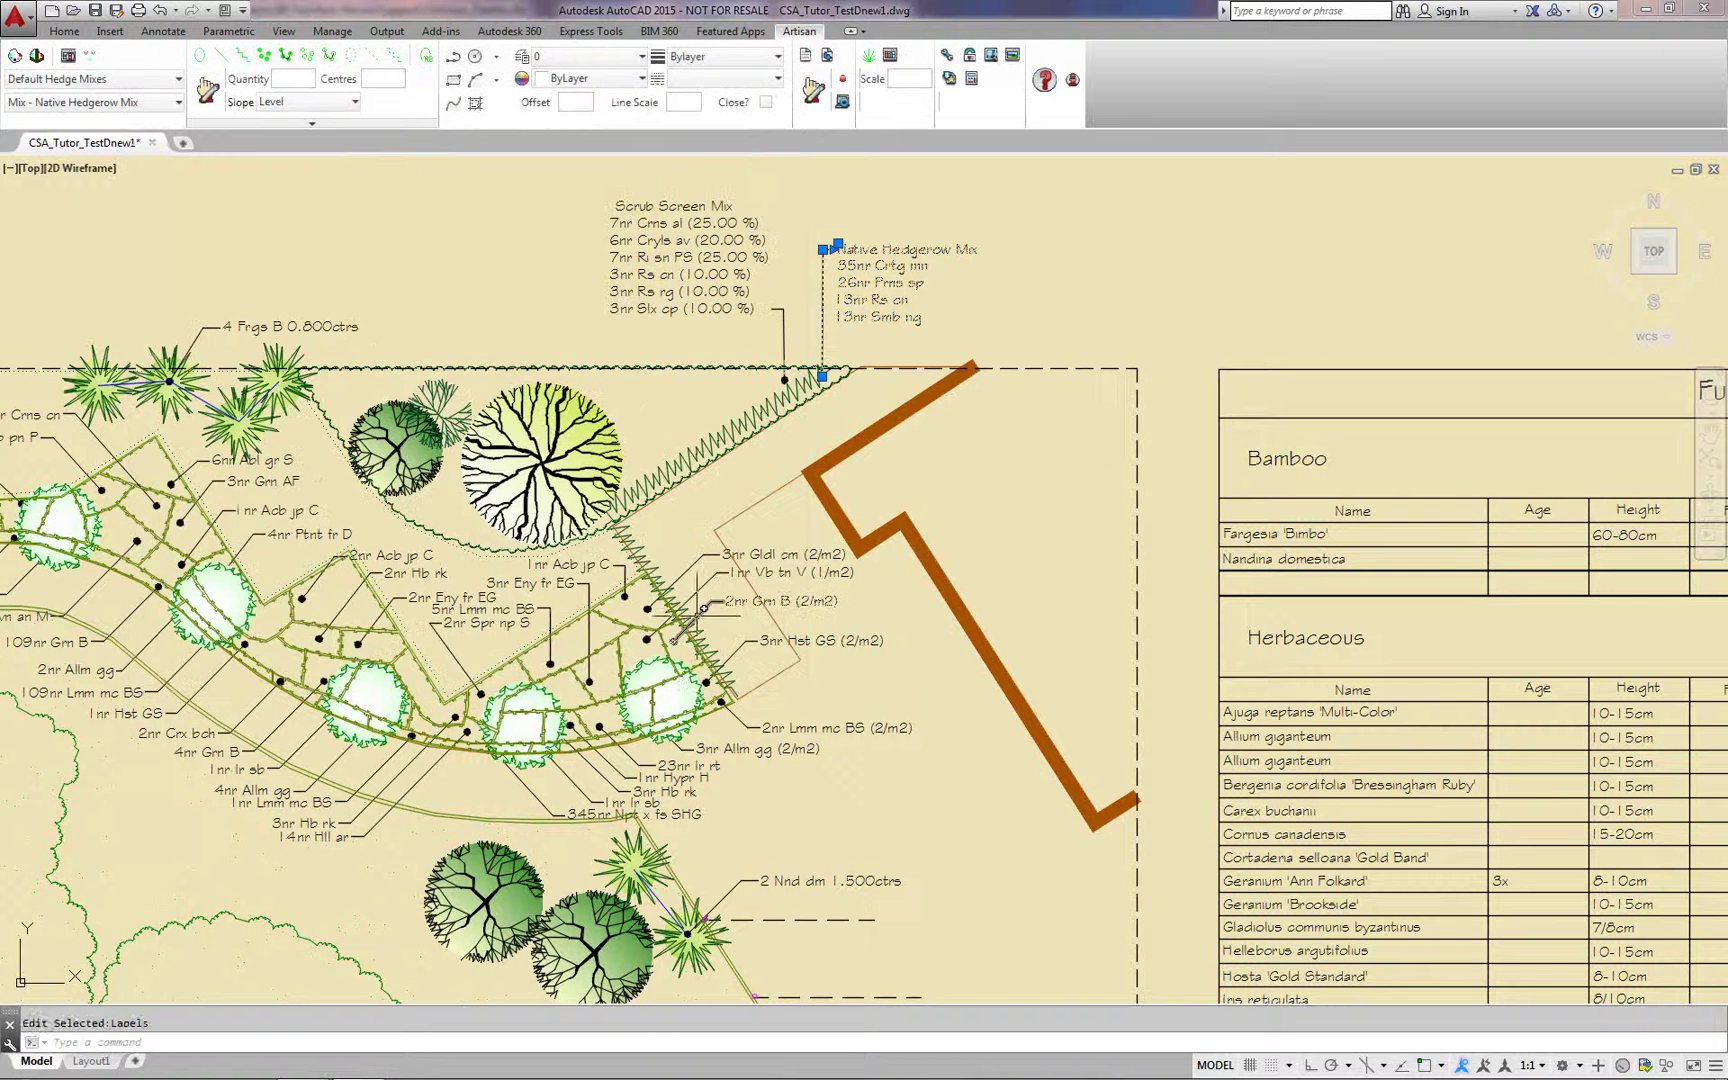
Choose the tree Betula utilis jacquemontii (Standard (Selected), 10-12cm, B) from the Artisan Default Trees palette as the current planting
{"action": "middle_click_drag", "start_coordinate": [647, 710], "coordinate": [942, 520]}
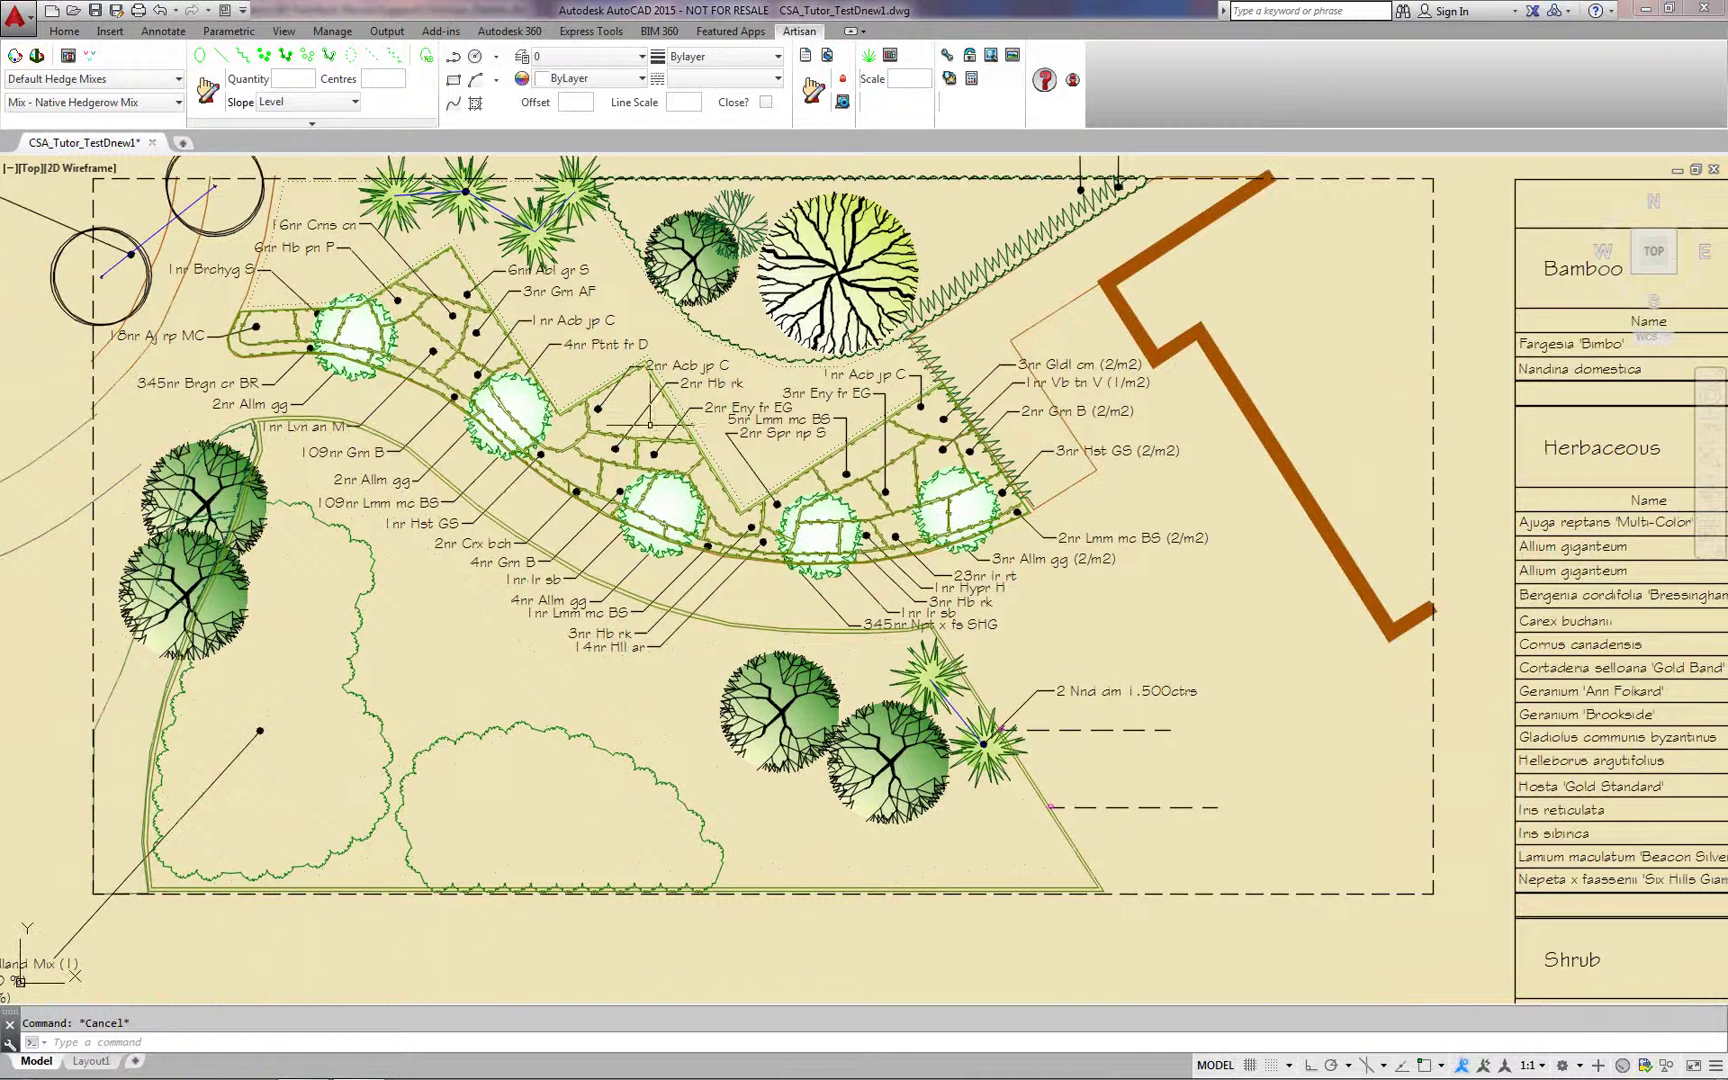
{"action": "left_click", "coordinate": [181, 86]}
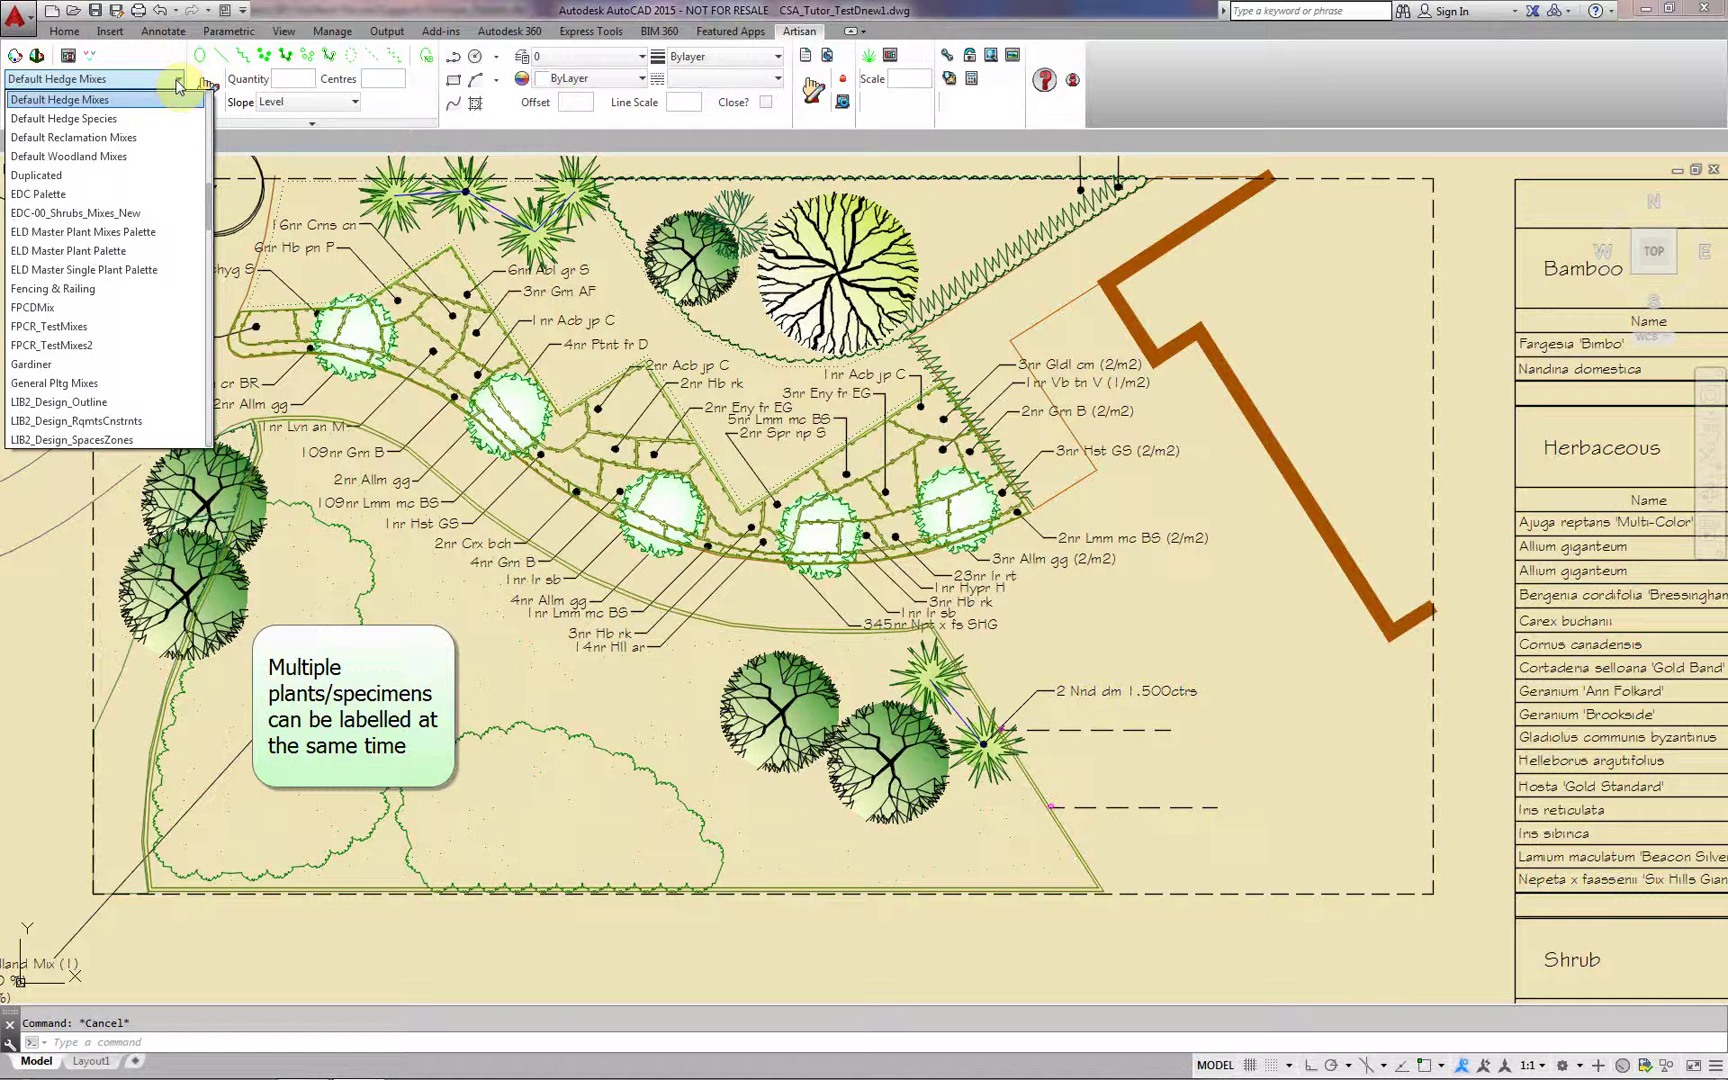
{"action": "scroll", "coordinate": [118, 140], "scroll_direction": "up", "scroll_amount": 5}
{"action": "left_click", "coordinate": [118, 140]}
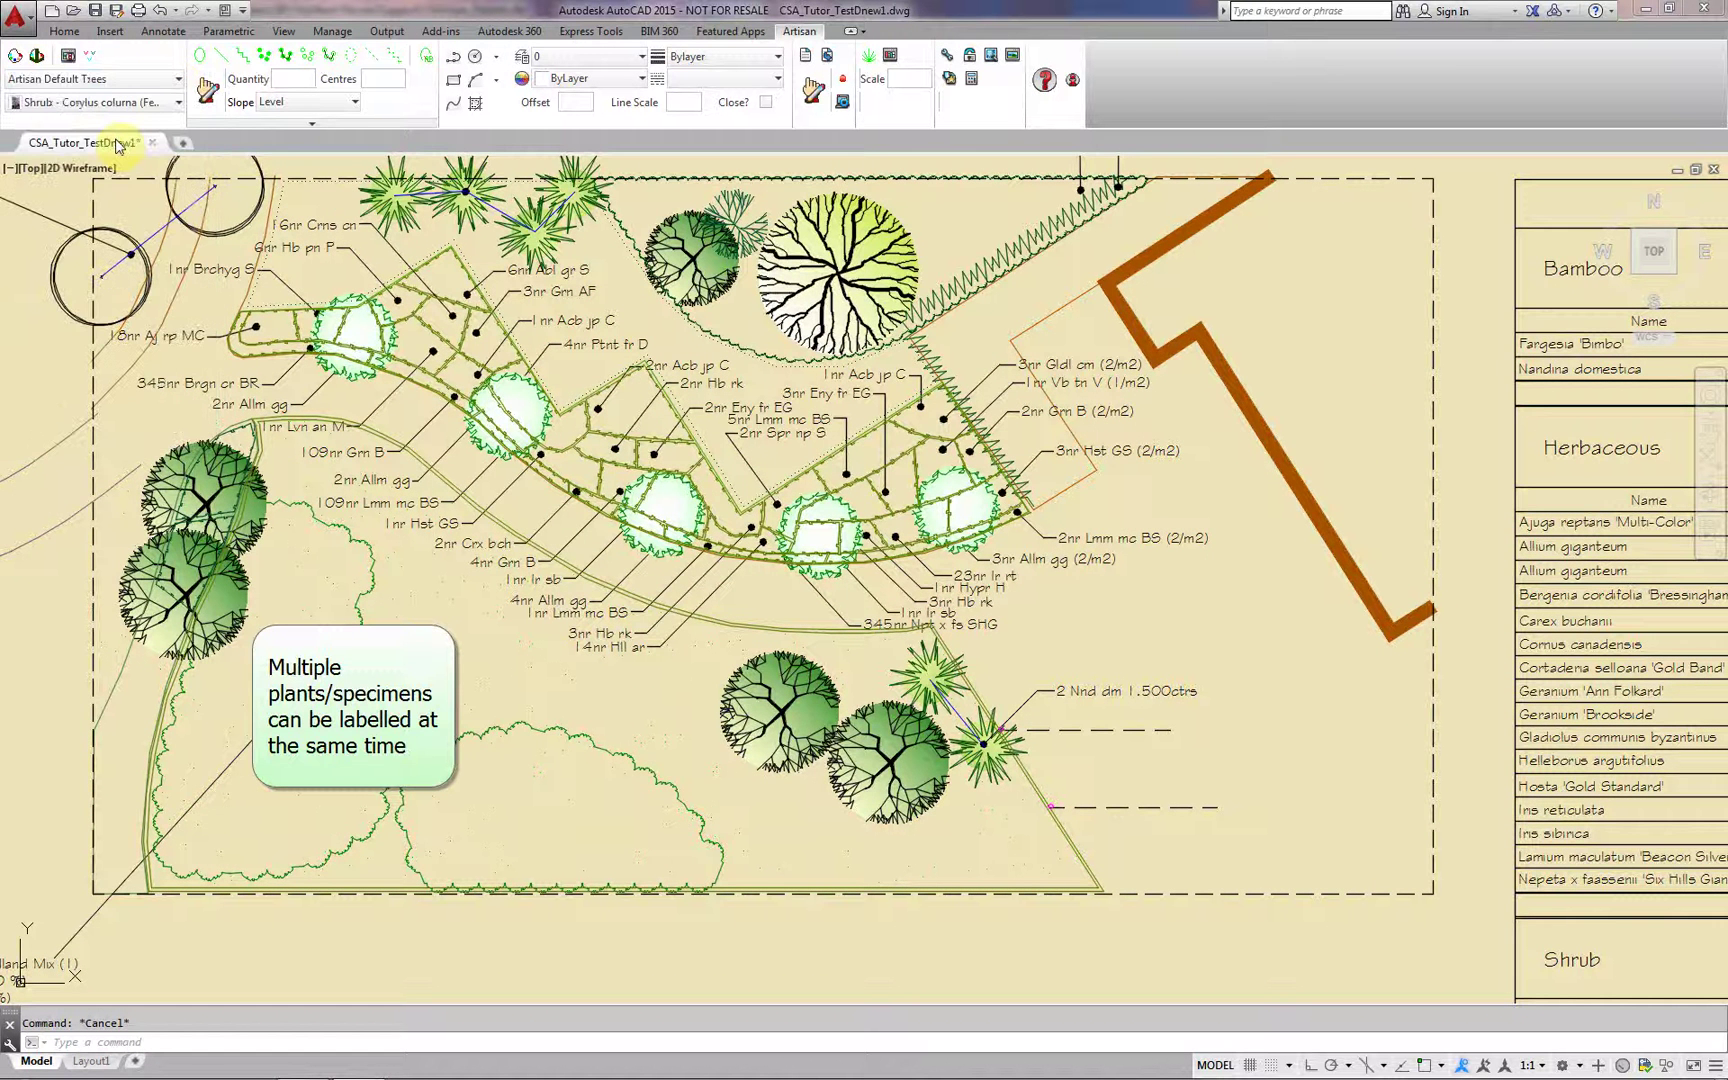
{"action": "left_click", "coordinate": [181, 104]}
{"action": "left_click", "coordinate": [181, 104]}
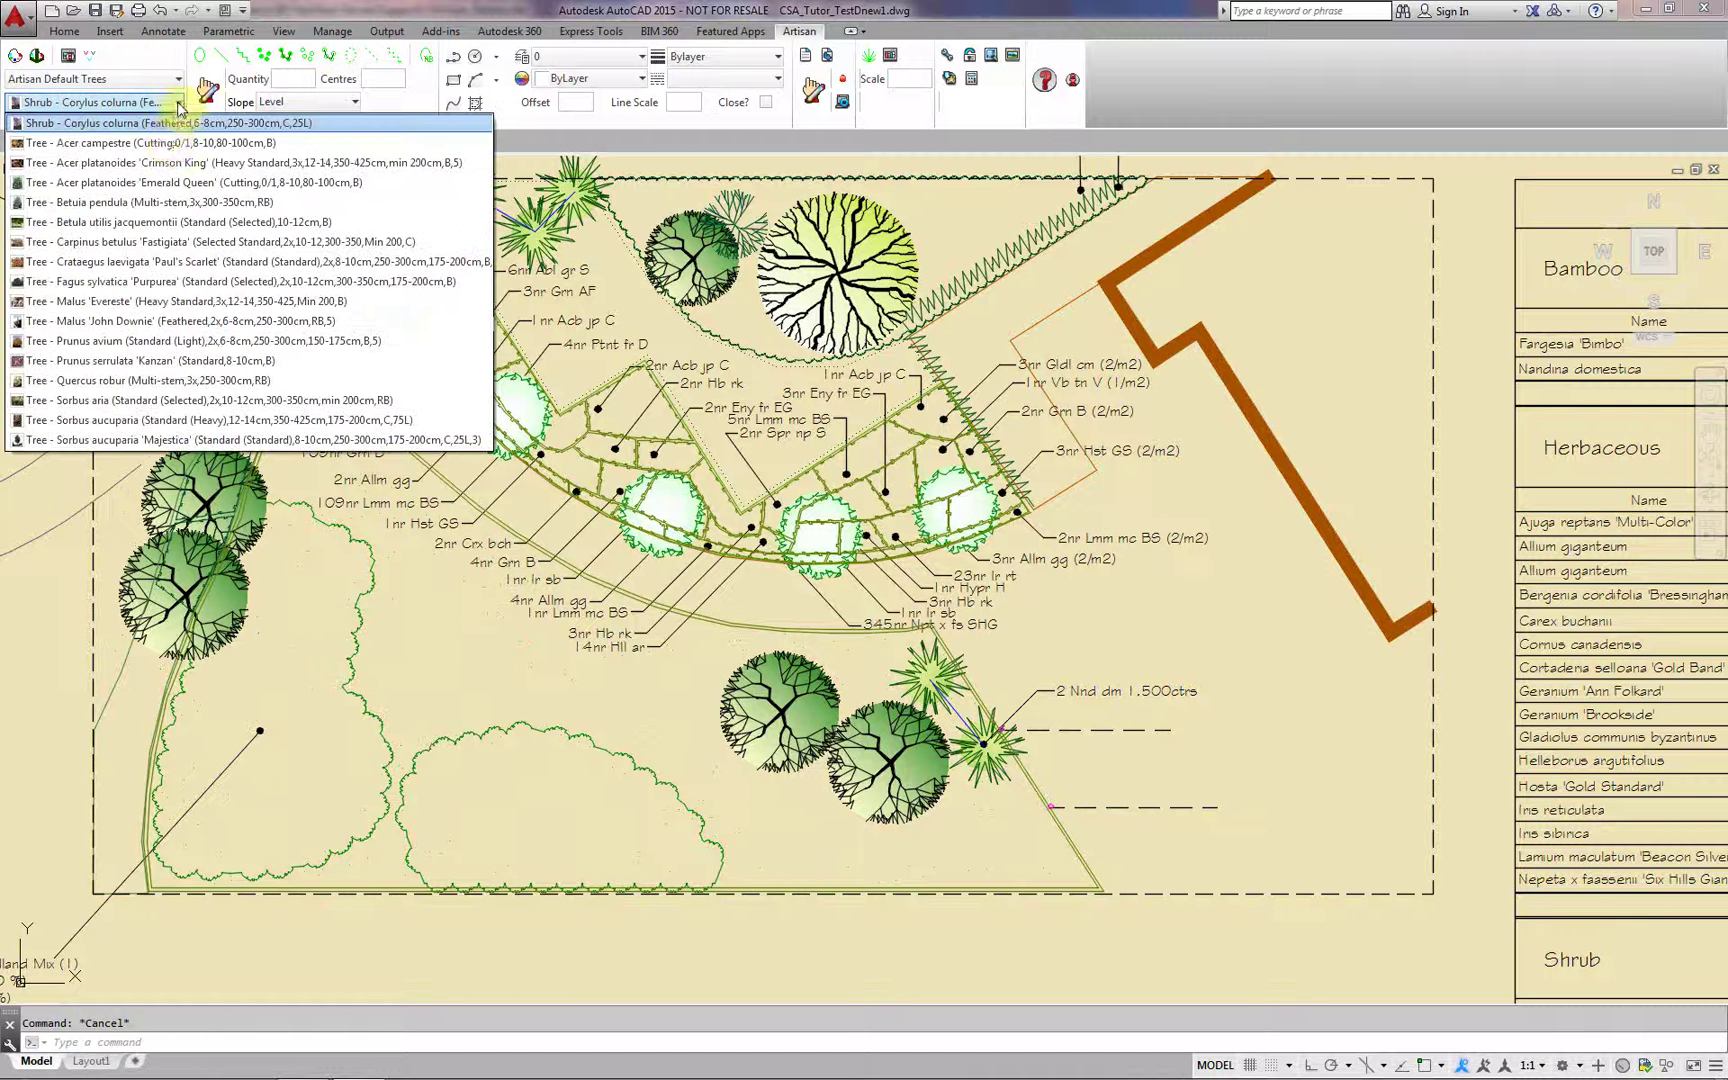
{"action": "left_click", "coordinate": [165, 222]}
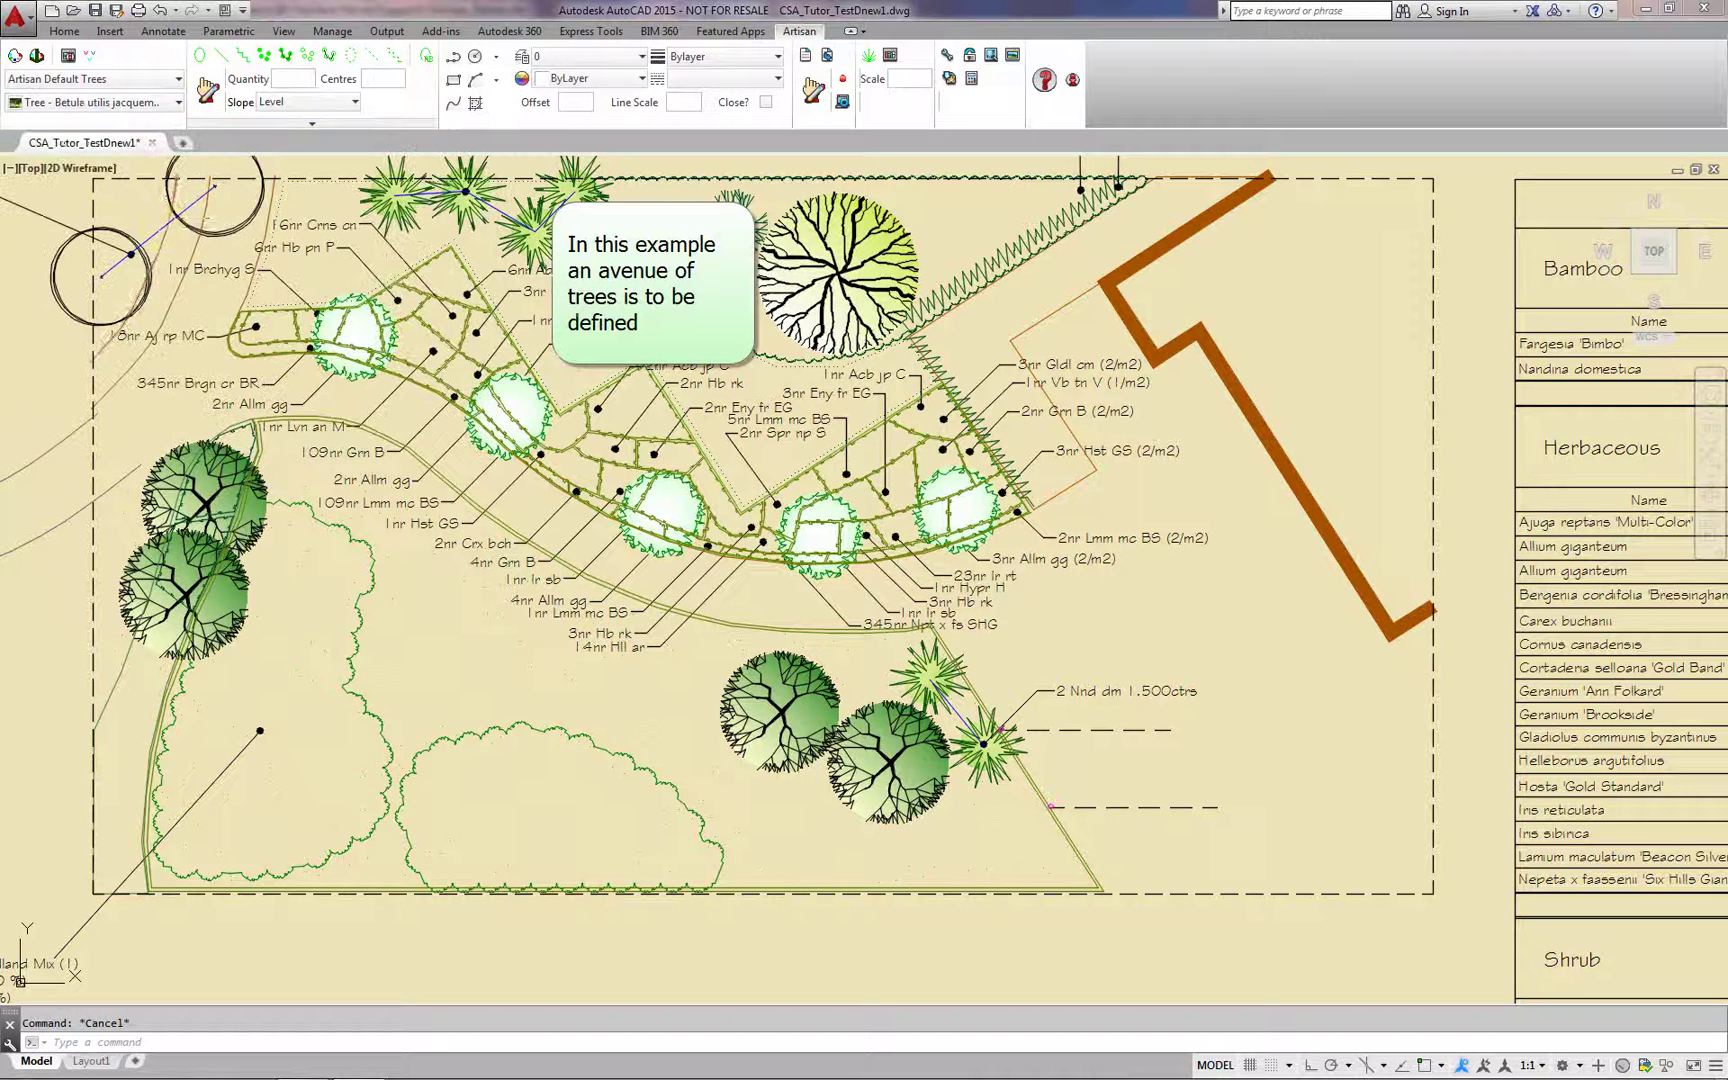
Label the five light-green tree symbols along the curved bed with a linking line, the arrowhead on the easternmost tree and the landing horizontally beyond the bed
{"action": "left_click", "coordinate": [286, 56]}
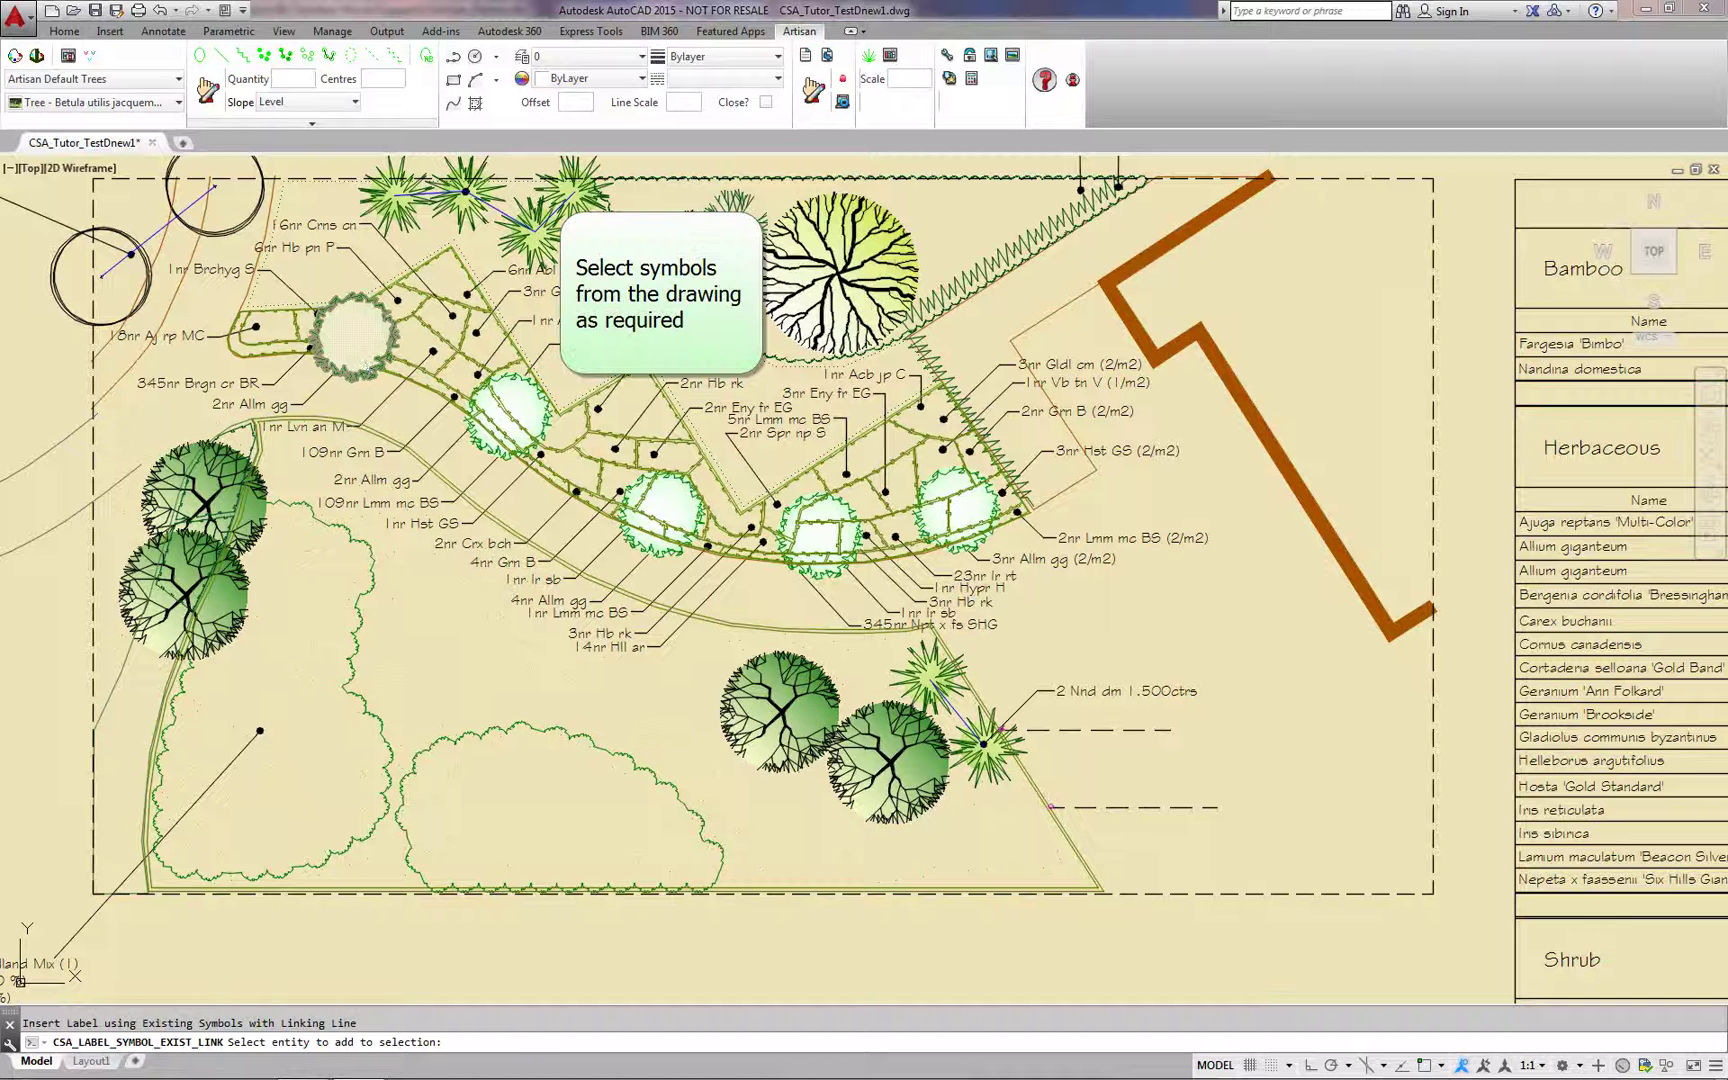
{"action": "left_click", "coordinate": [352, 335]}
{"action": "left_click", "coordinate": [508, 415]}
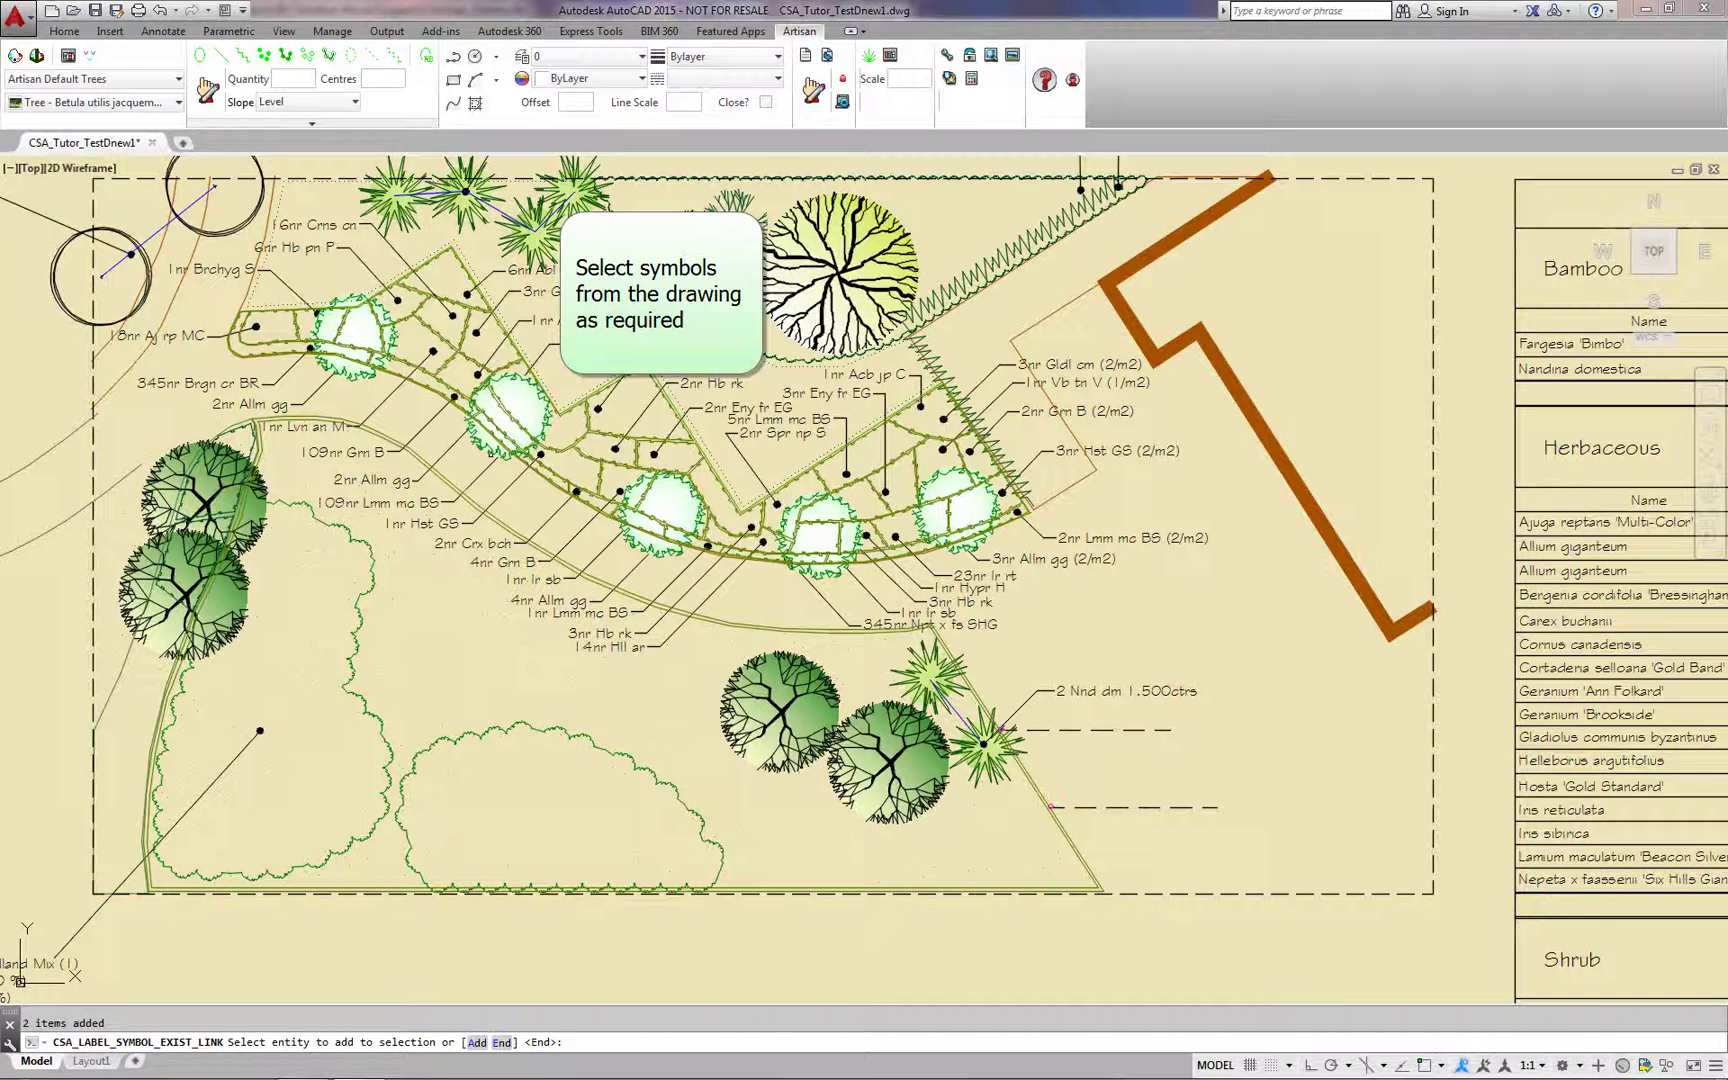
{"action": "left_click", "coordinate": [661, 514]}
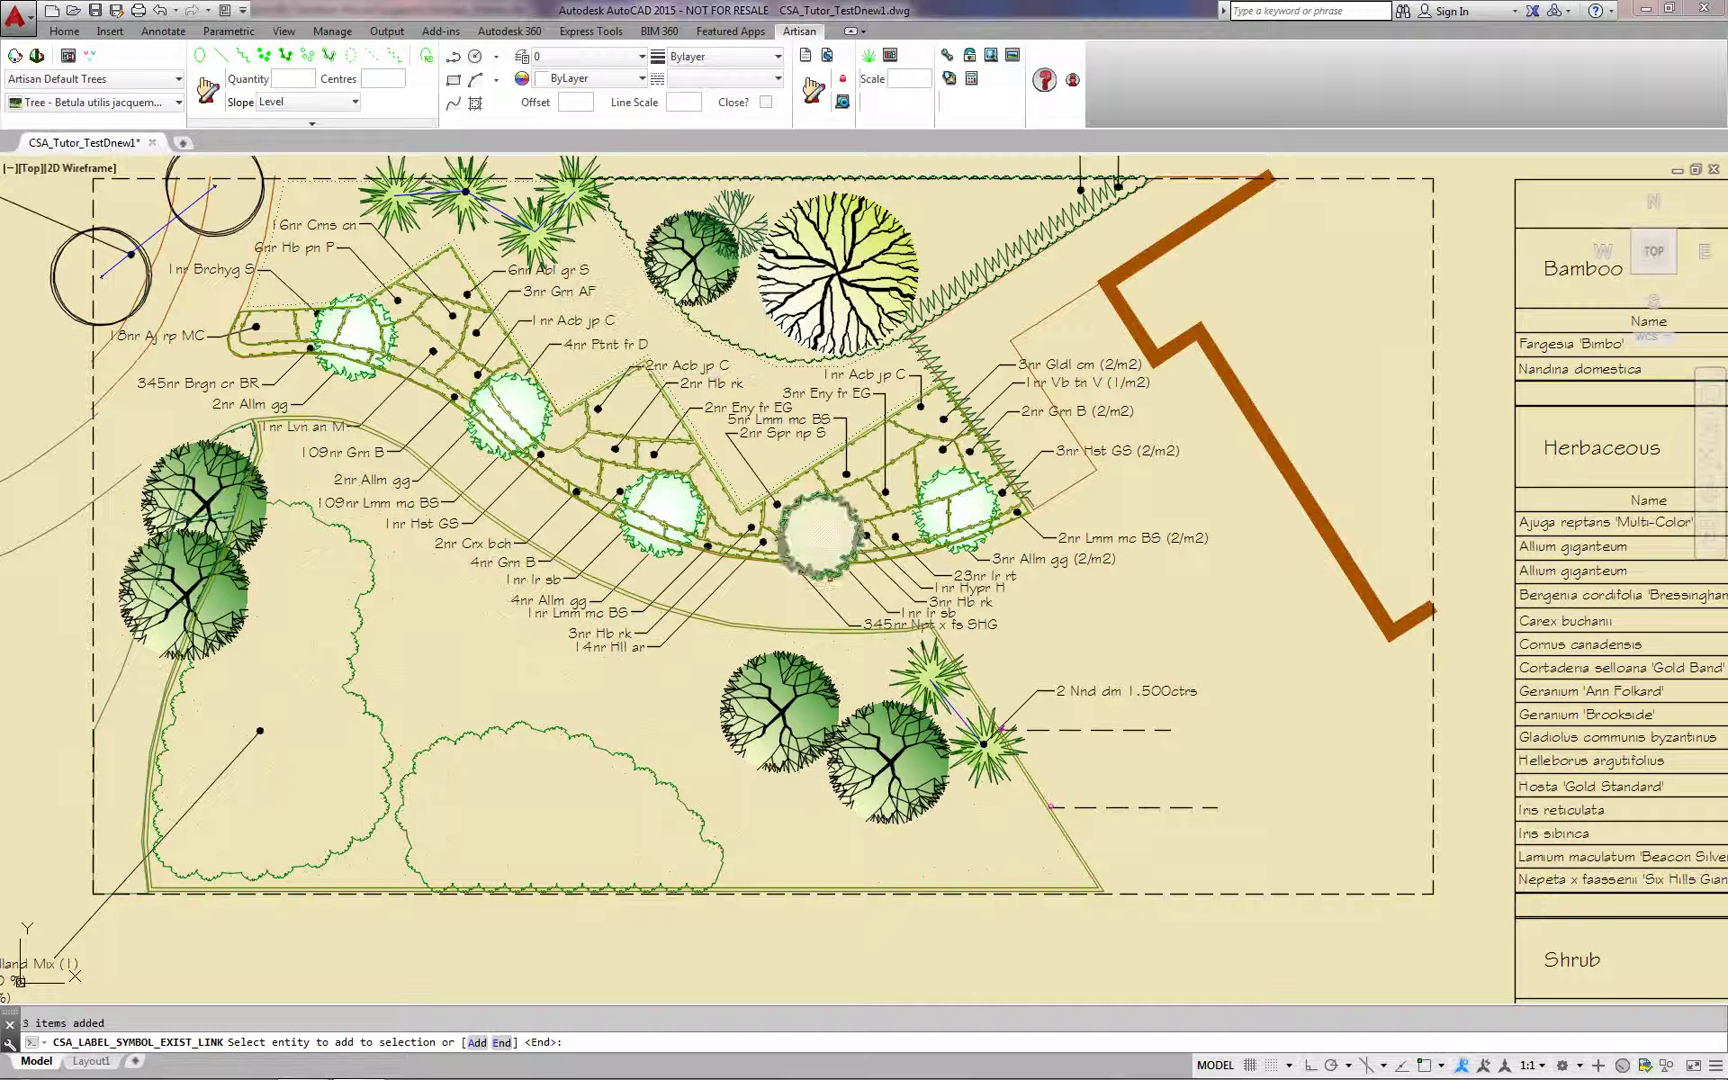
{"action": "left_click", "coordinate": [820, 535]}
{"action": "left_click", "coordinate": [957, 507]}
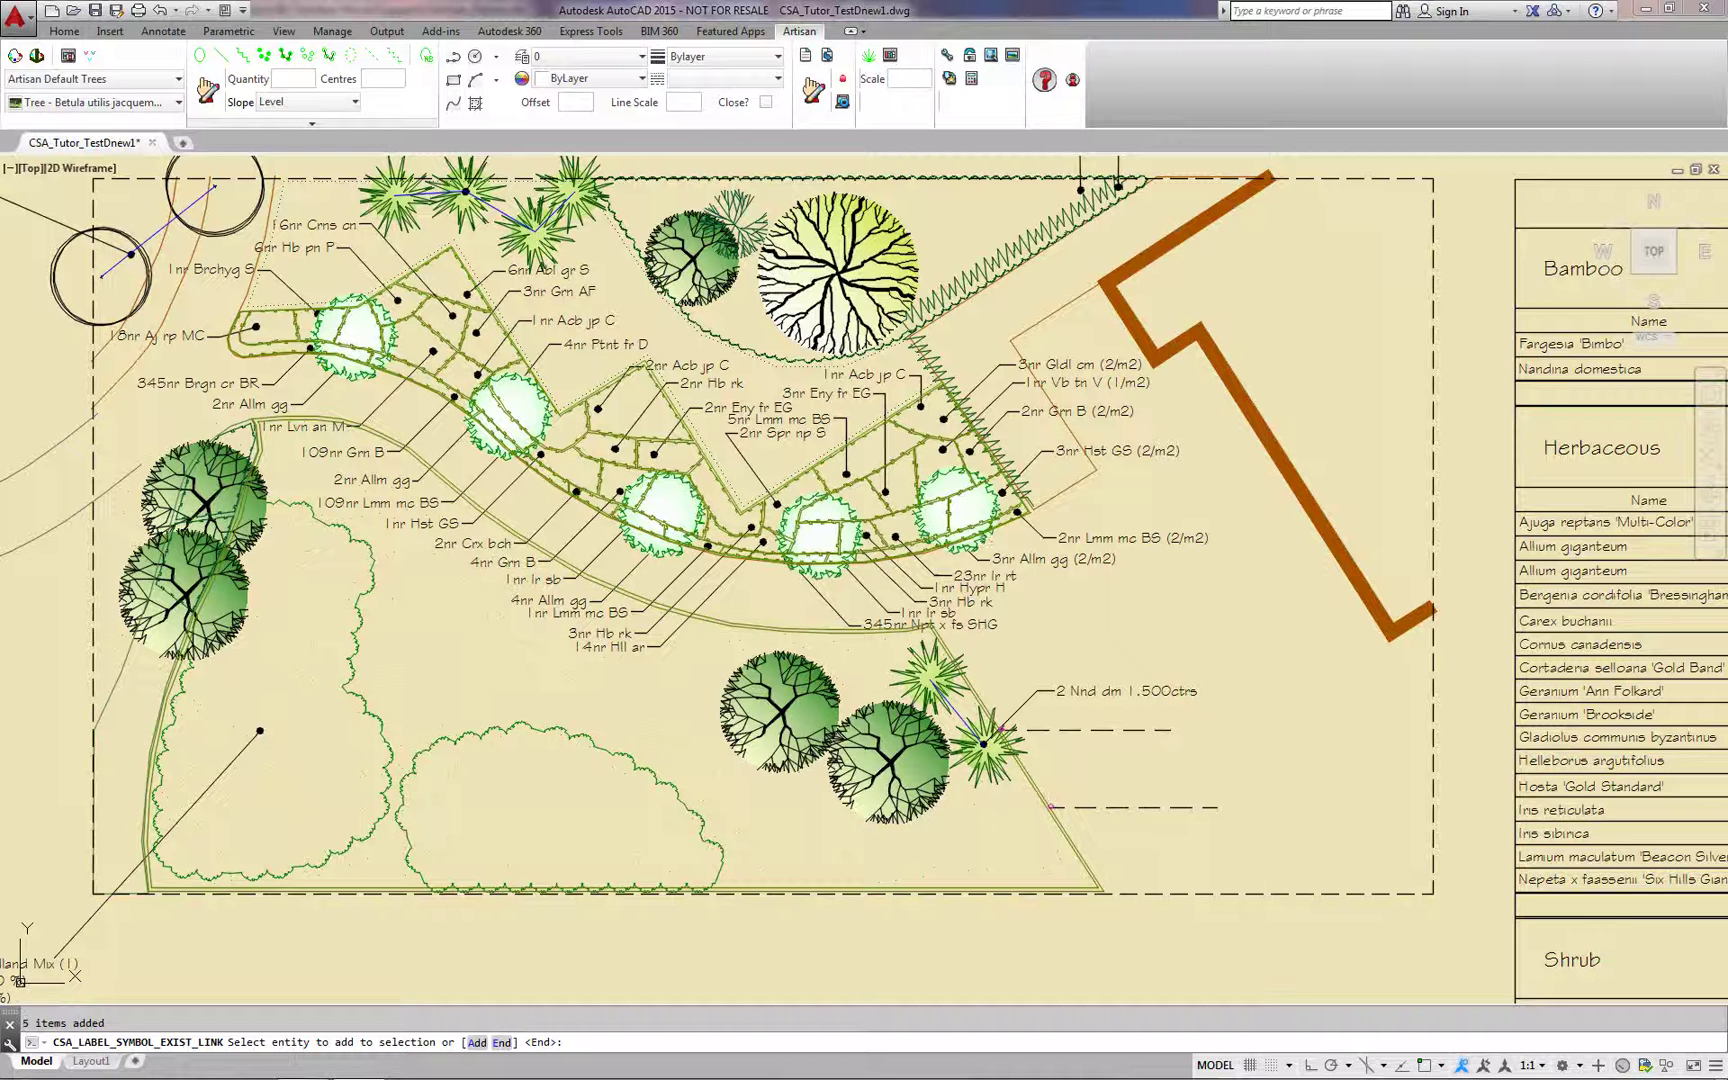
{"action": "right_click", "coordinate": [980, 503]}
{"action": "left_click", "coordinate": [1010, 519]}
{"action": "left_click", "coordinate": [961, 508]}
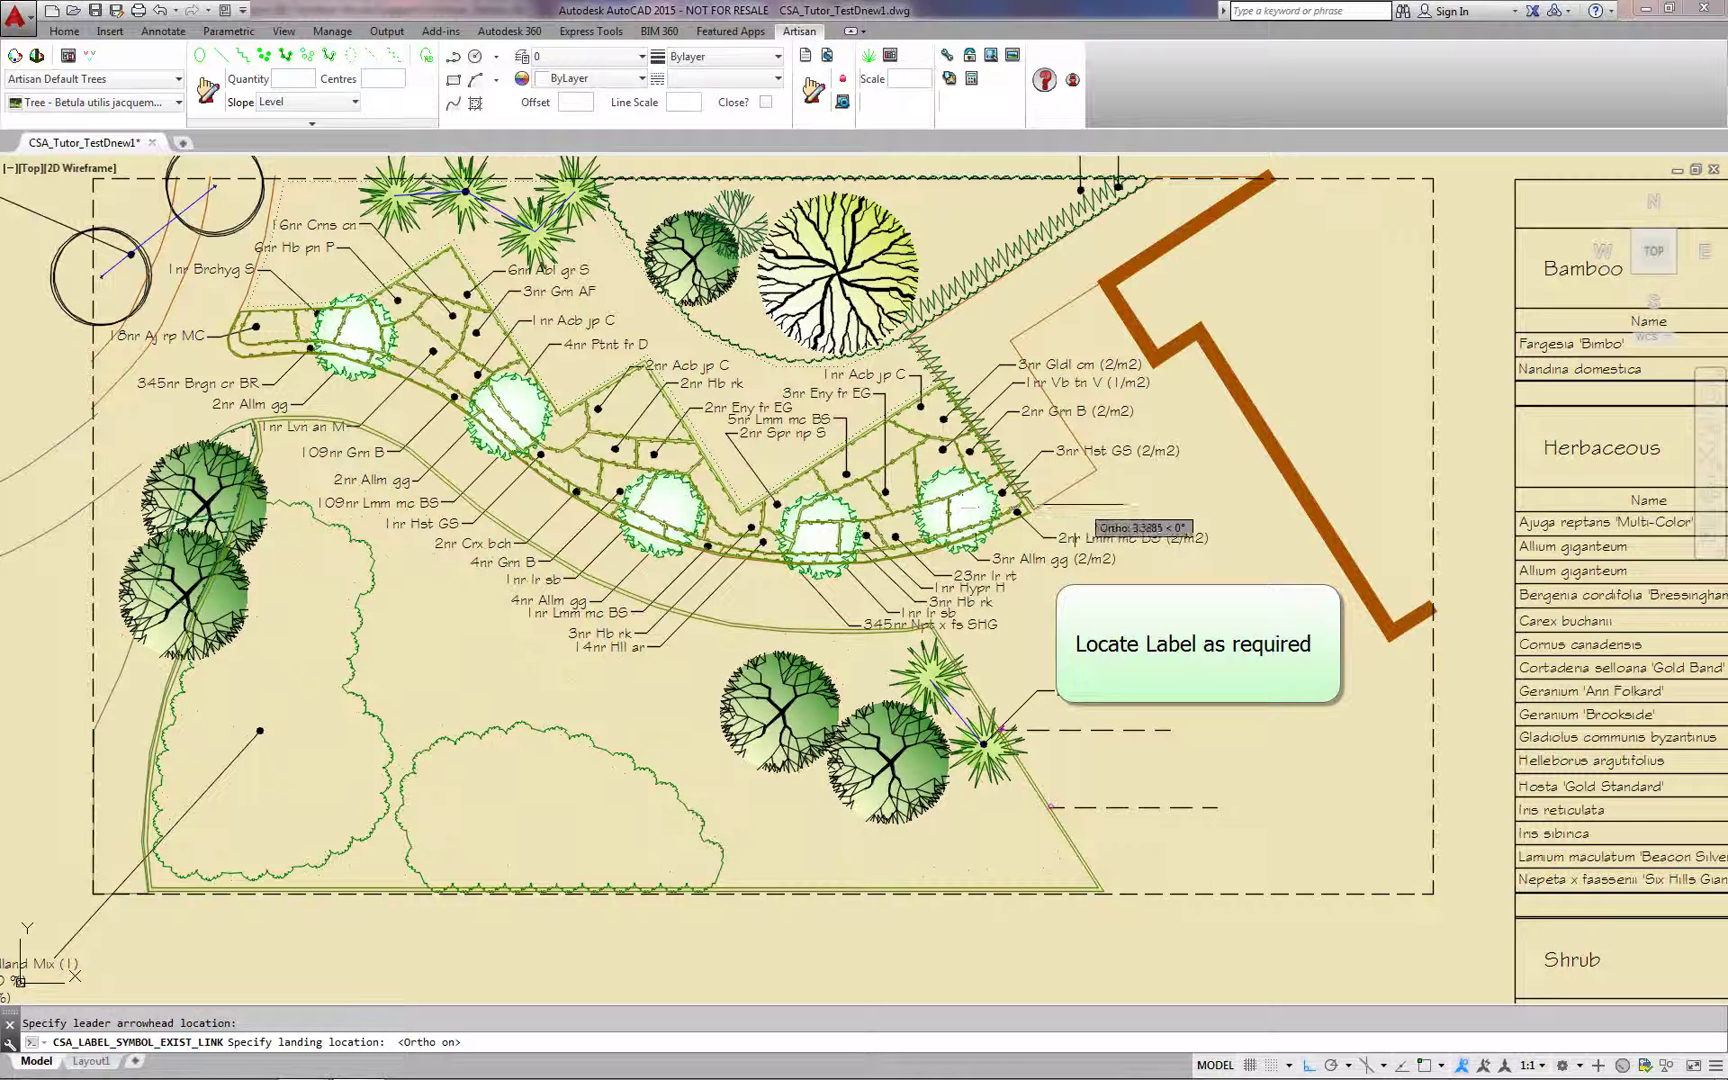
{"action": "left_click", "coordinate": [1088, 507]}
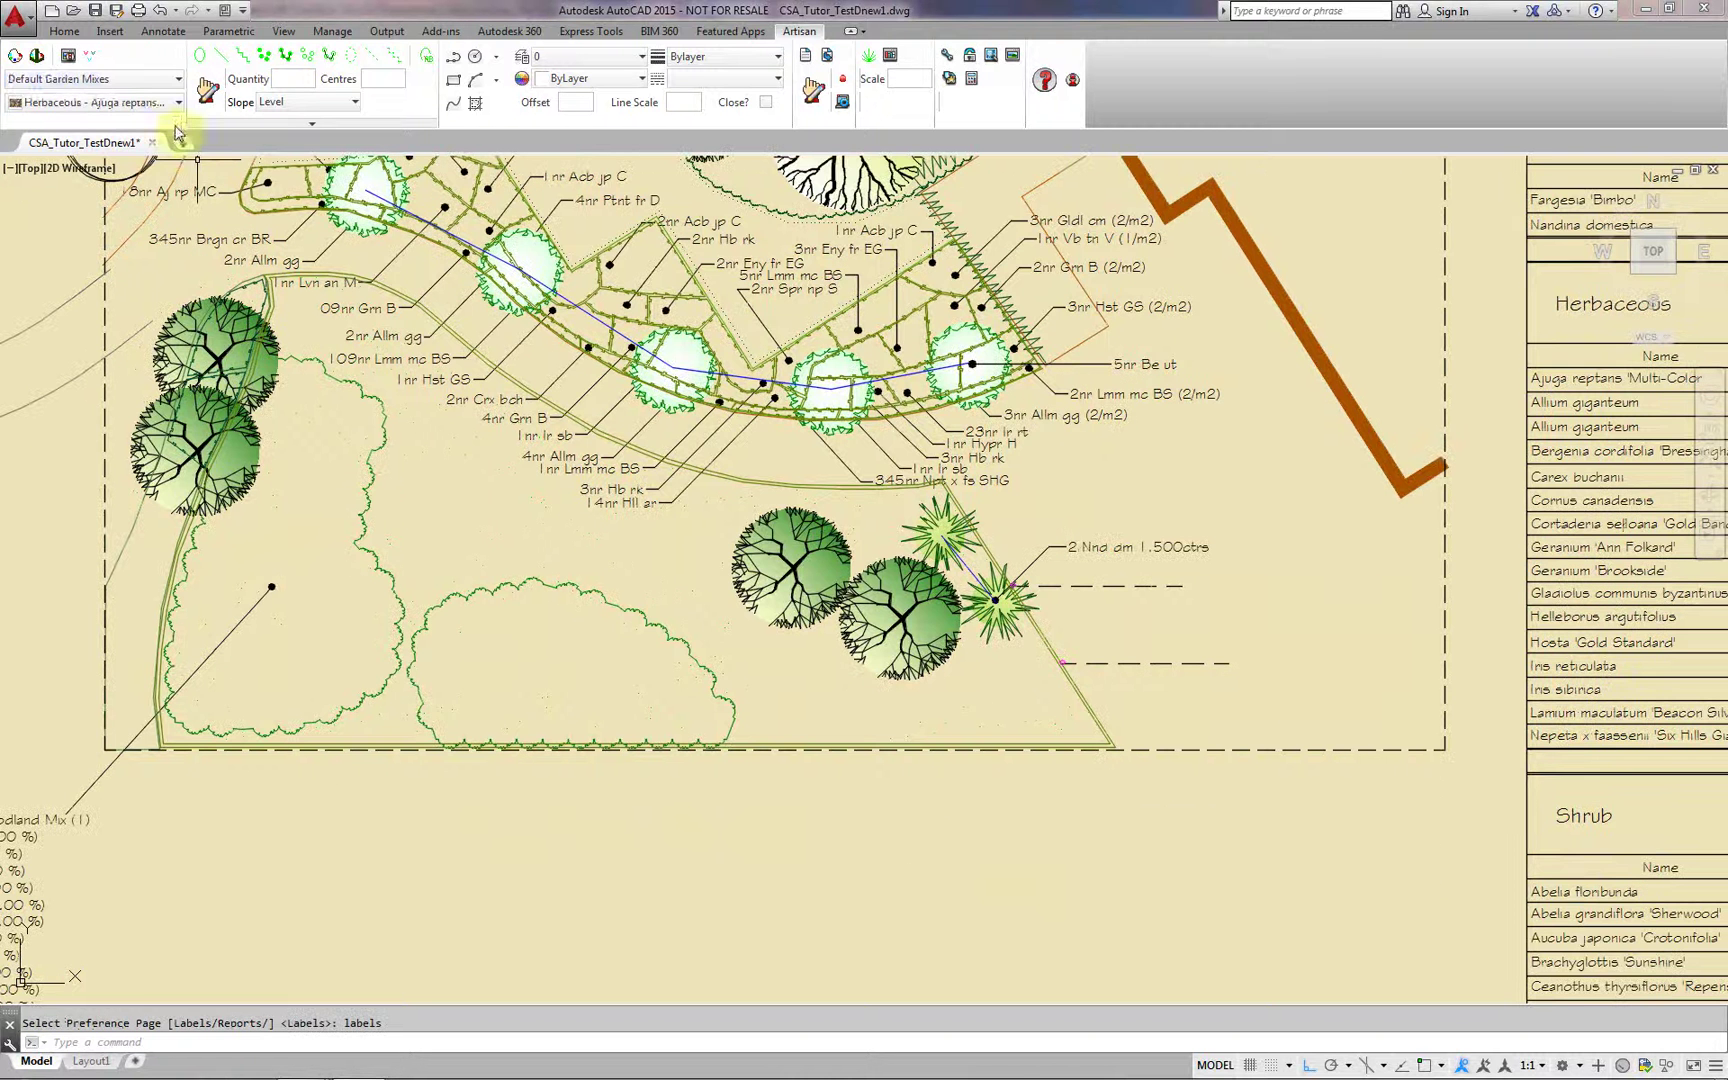
Choose Birch Woodland Mix 1 from the Default Woodland Mixes palette as the current planting
{"action": "left_click", "coordinate": [177, 80]}
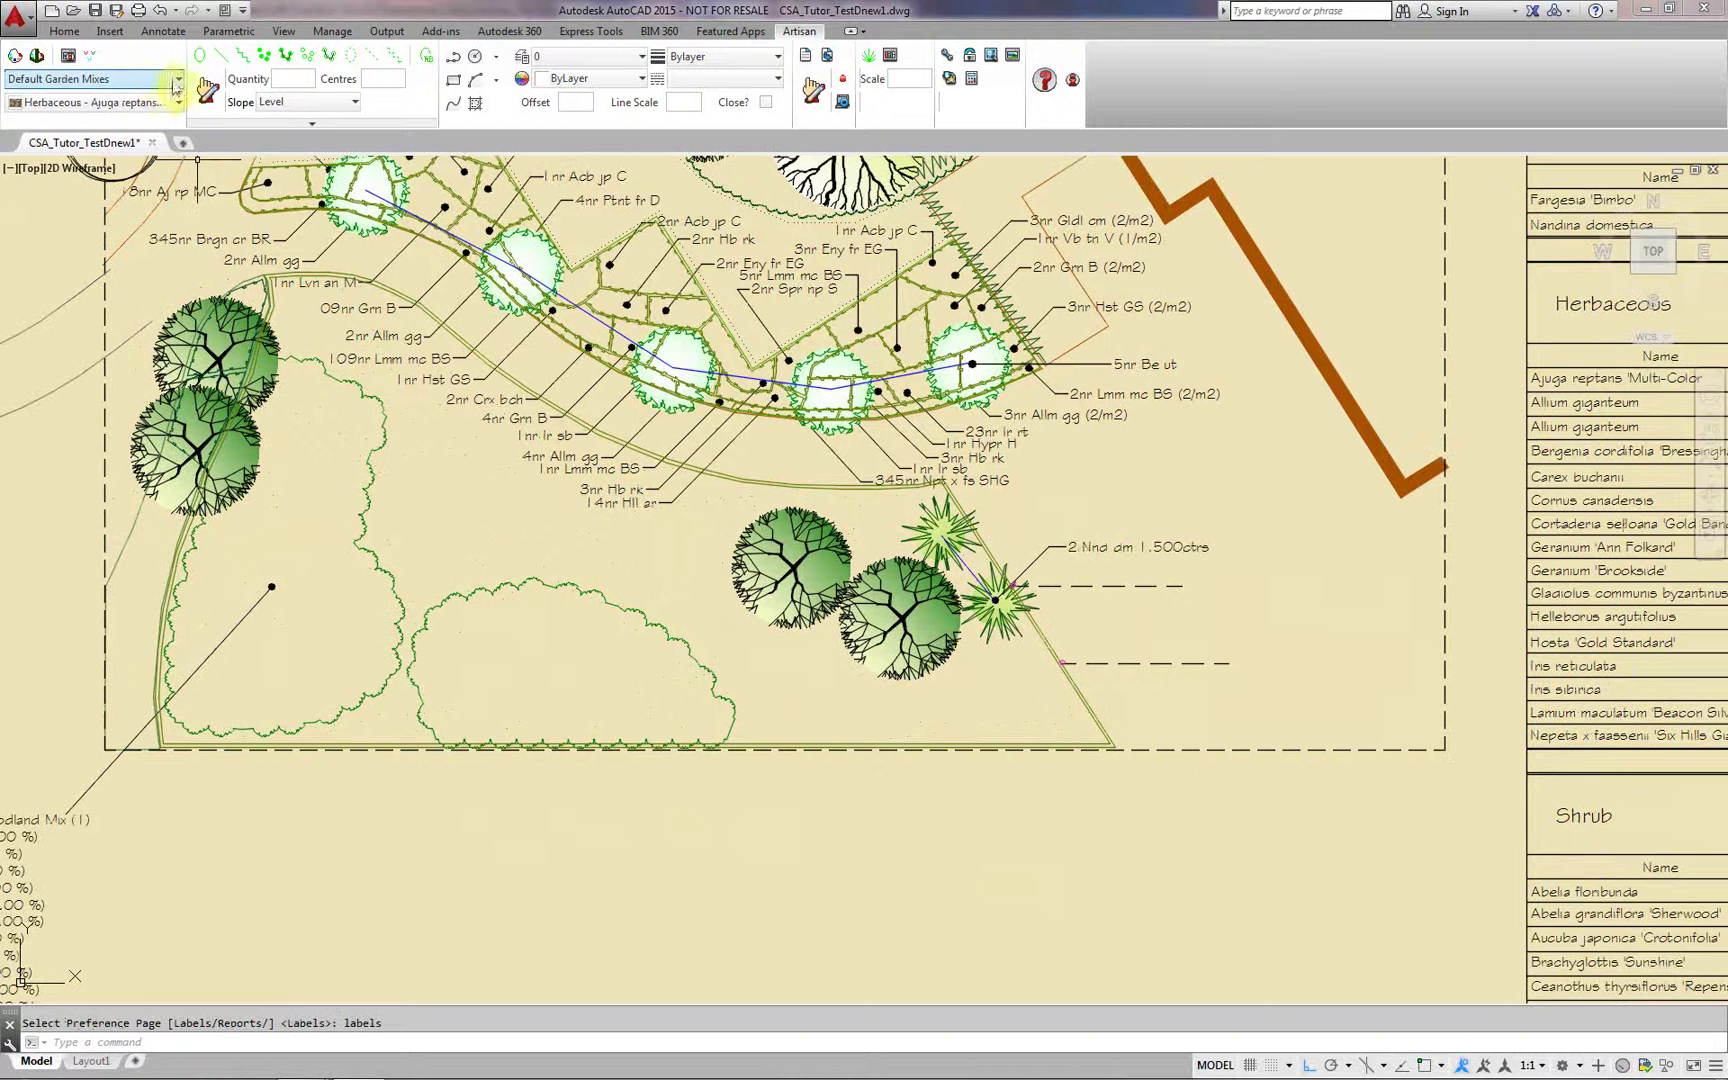
{"action": "left_click", "coordinate": [180, 80]}
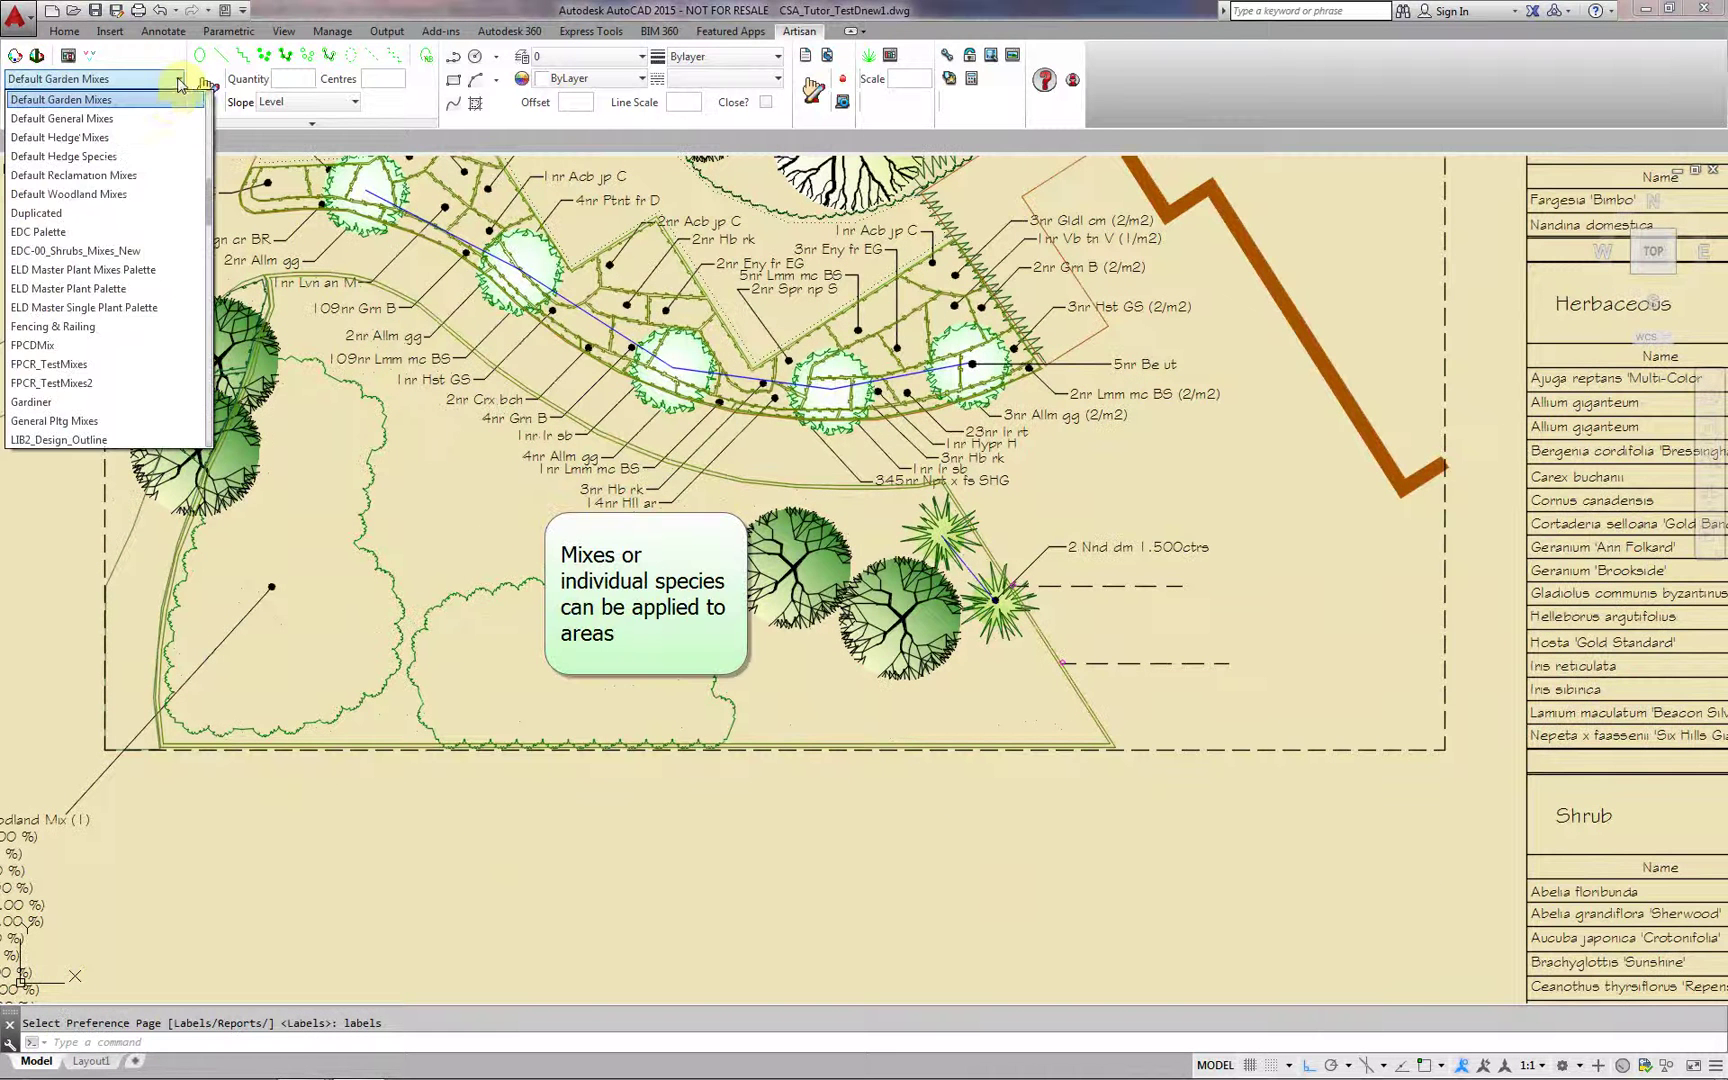
{"action": "left_click", "coordinate": [155, 195]}
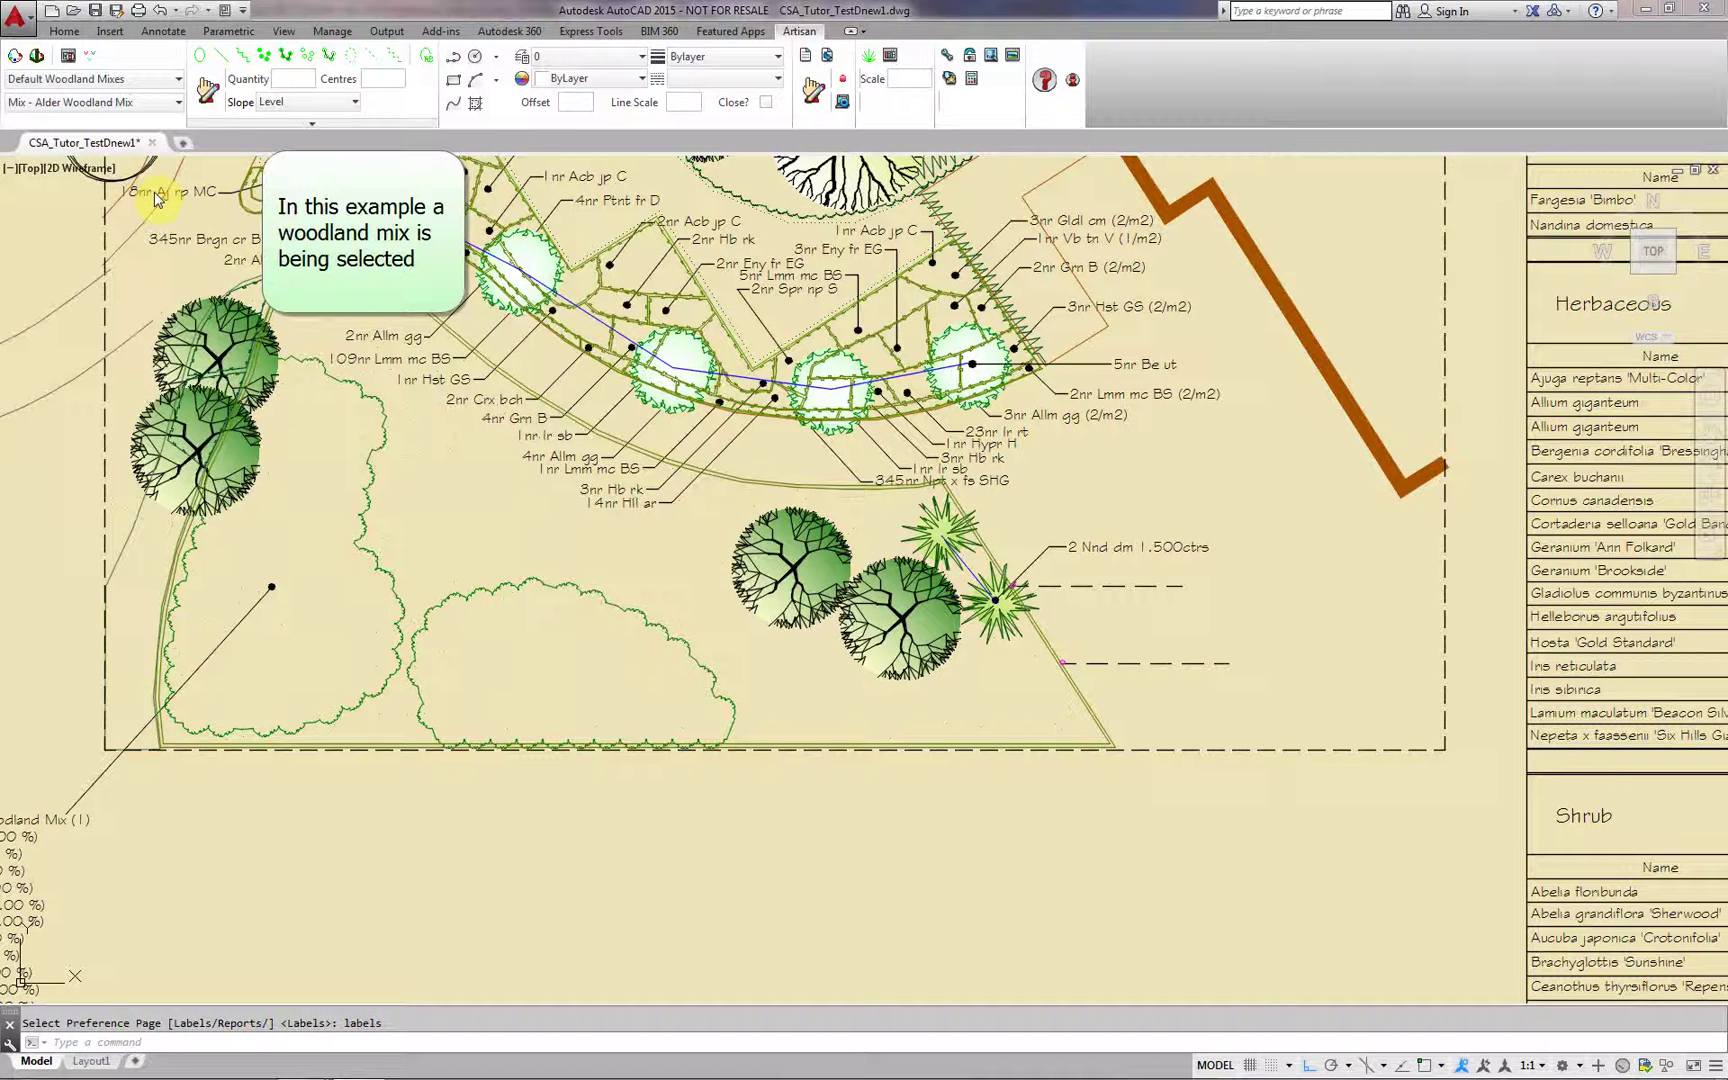
{"action": "left_click", "coordinate": [180, 103]}
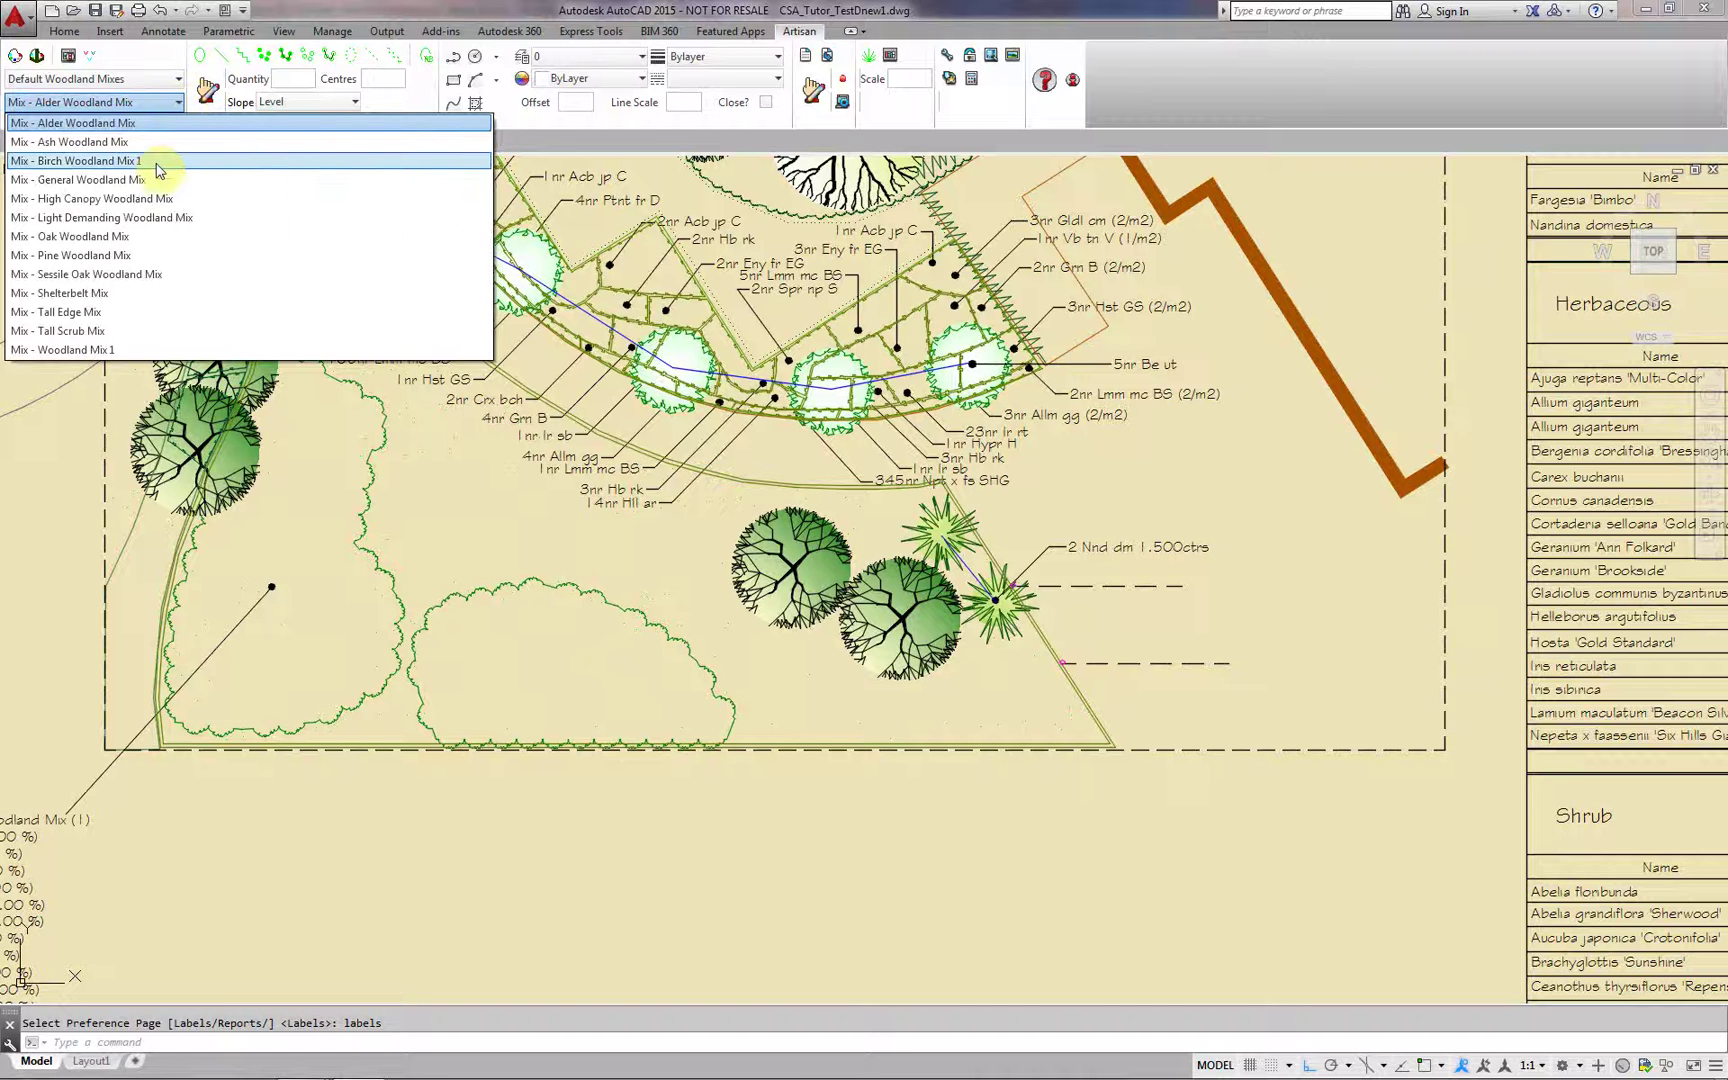
{"action": "left_click", "coordinate": [157, 163]}
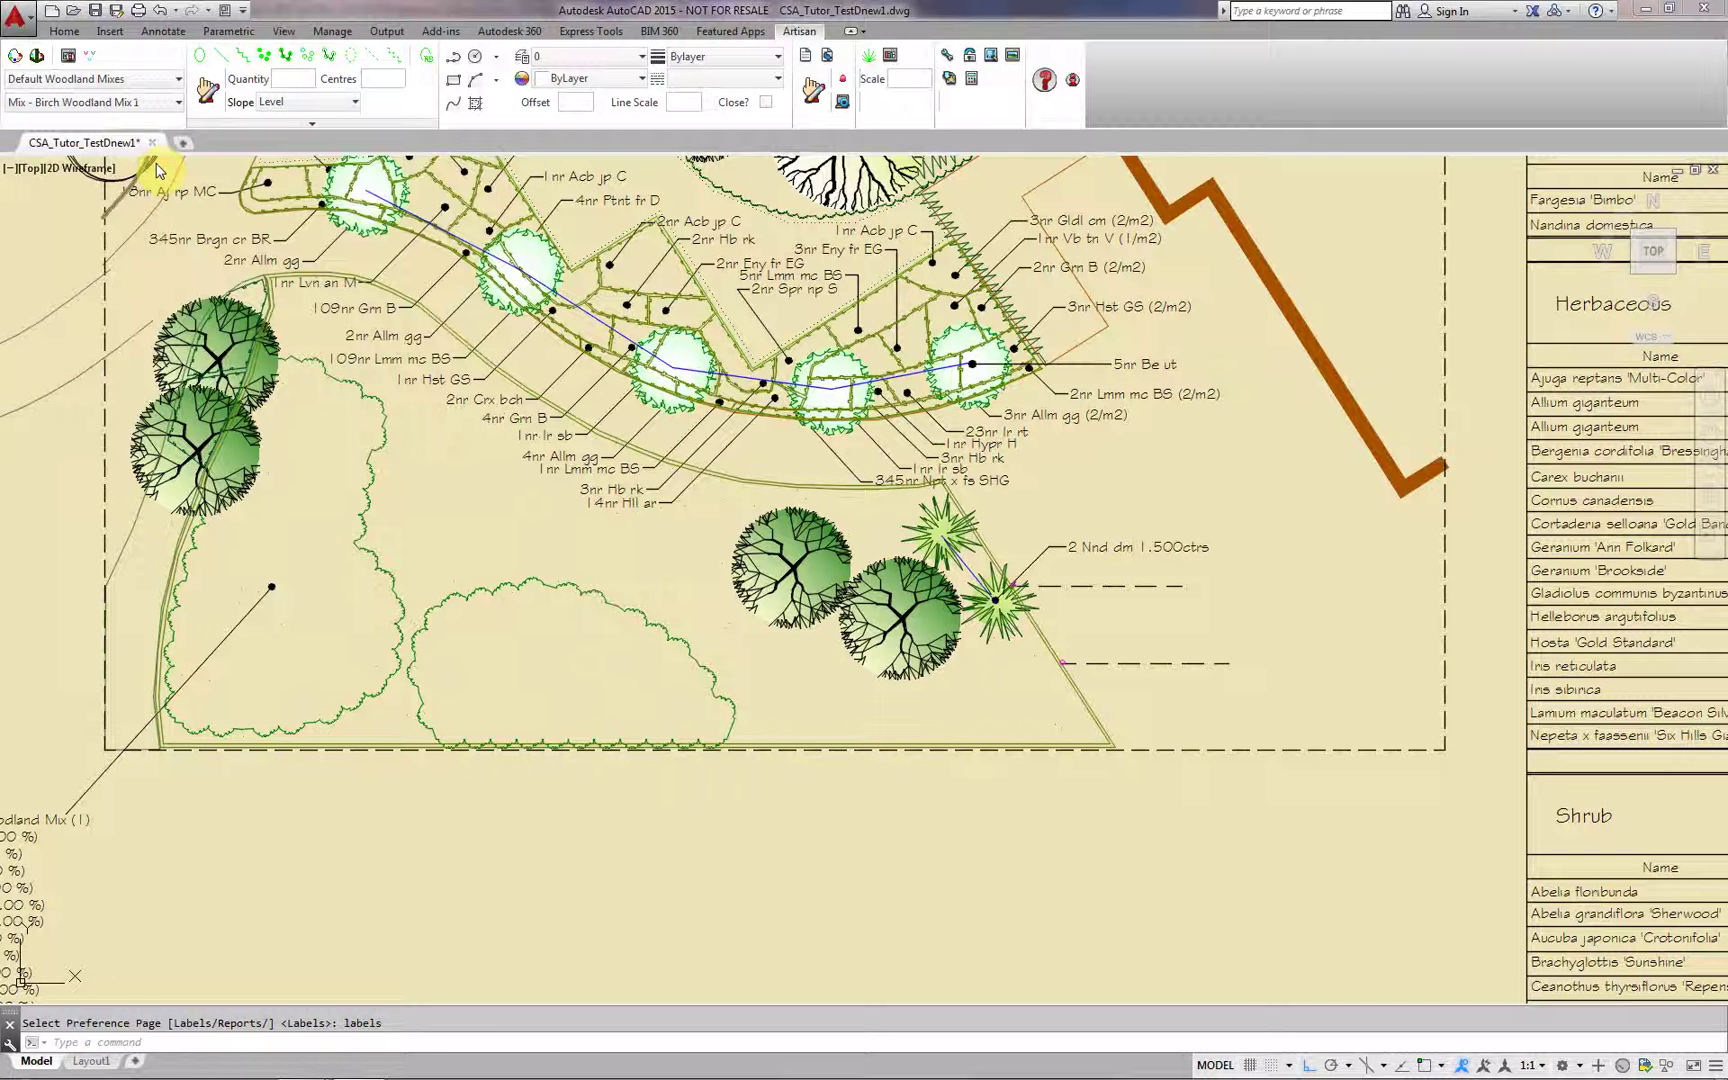
Set the label content text to %number%nr %abb% (%pct%) in the label preferences and save them
{"action": "left_click", "coordinate": [207, 97]}
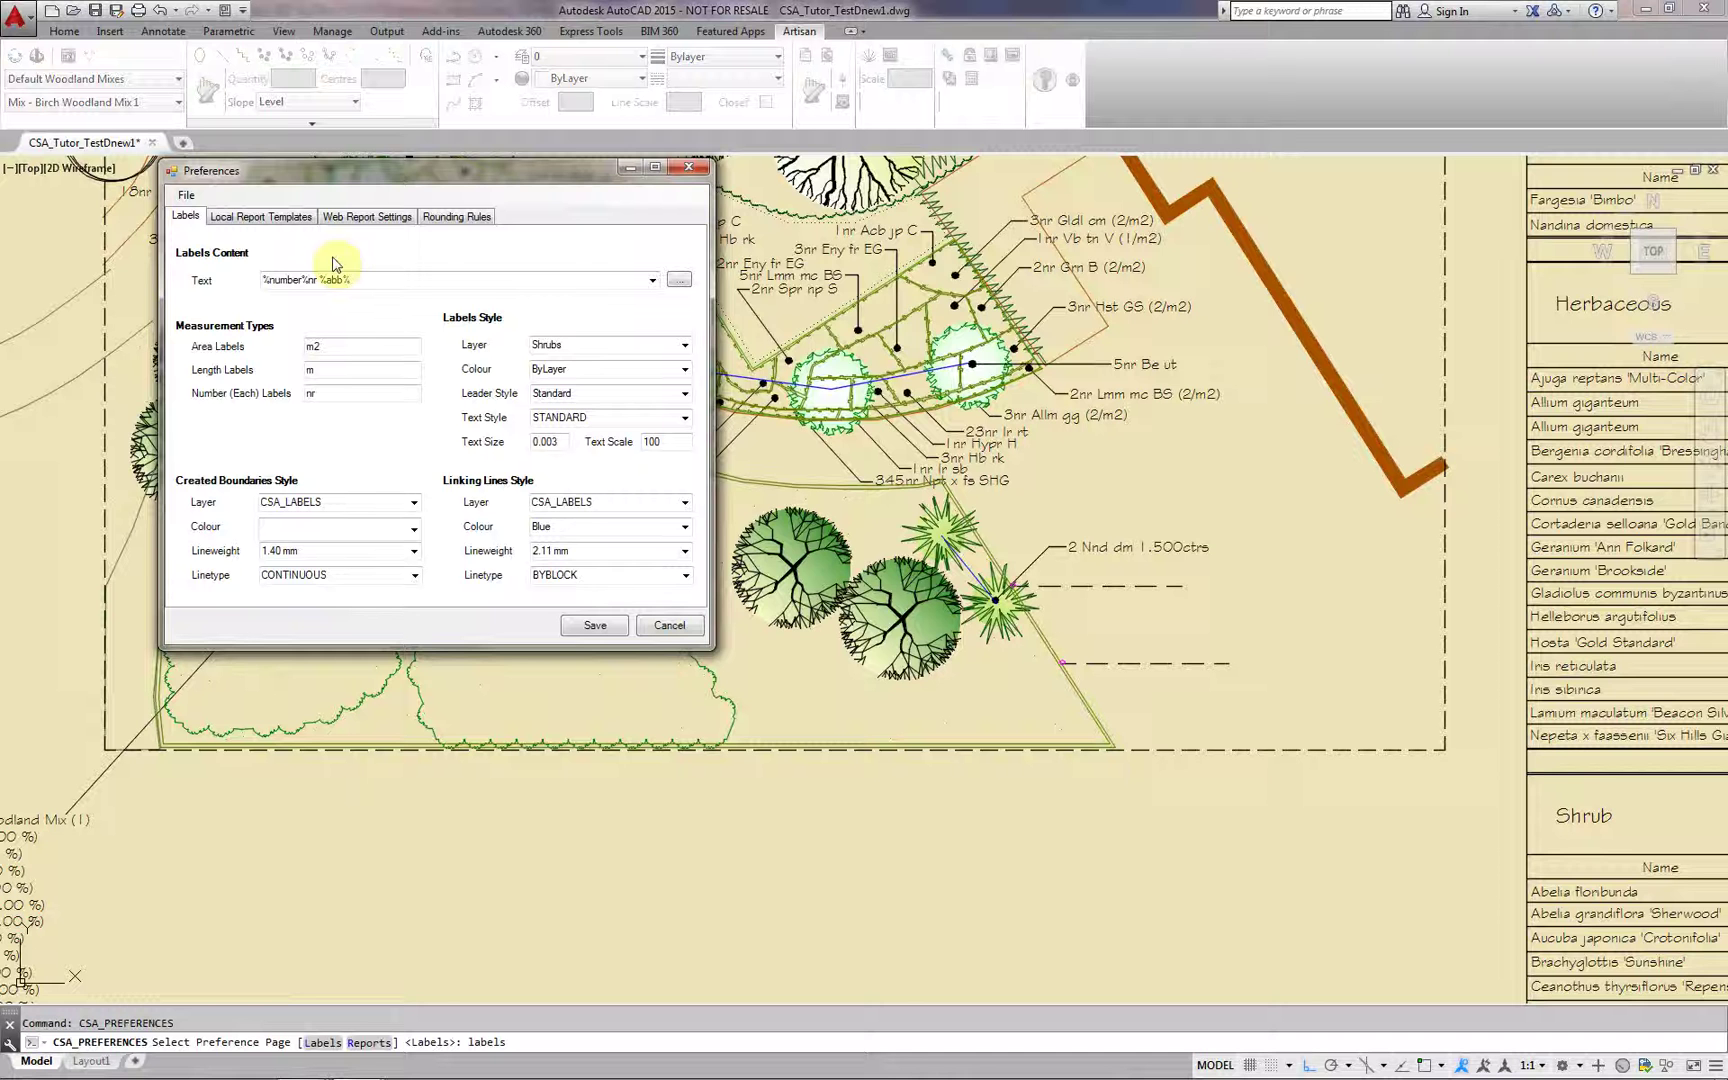
{"action": "left_click", "coordinate": [652, 281]}
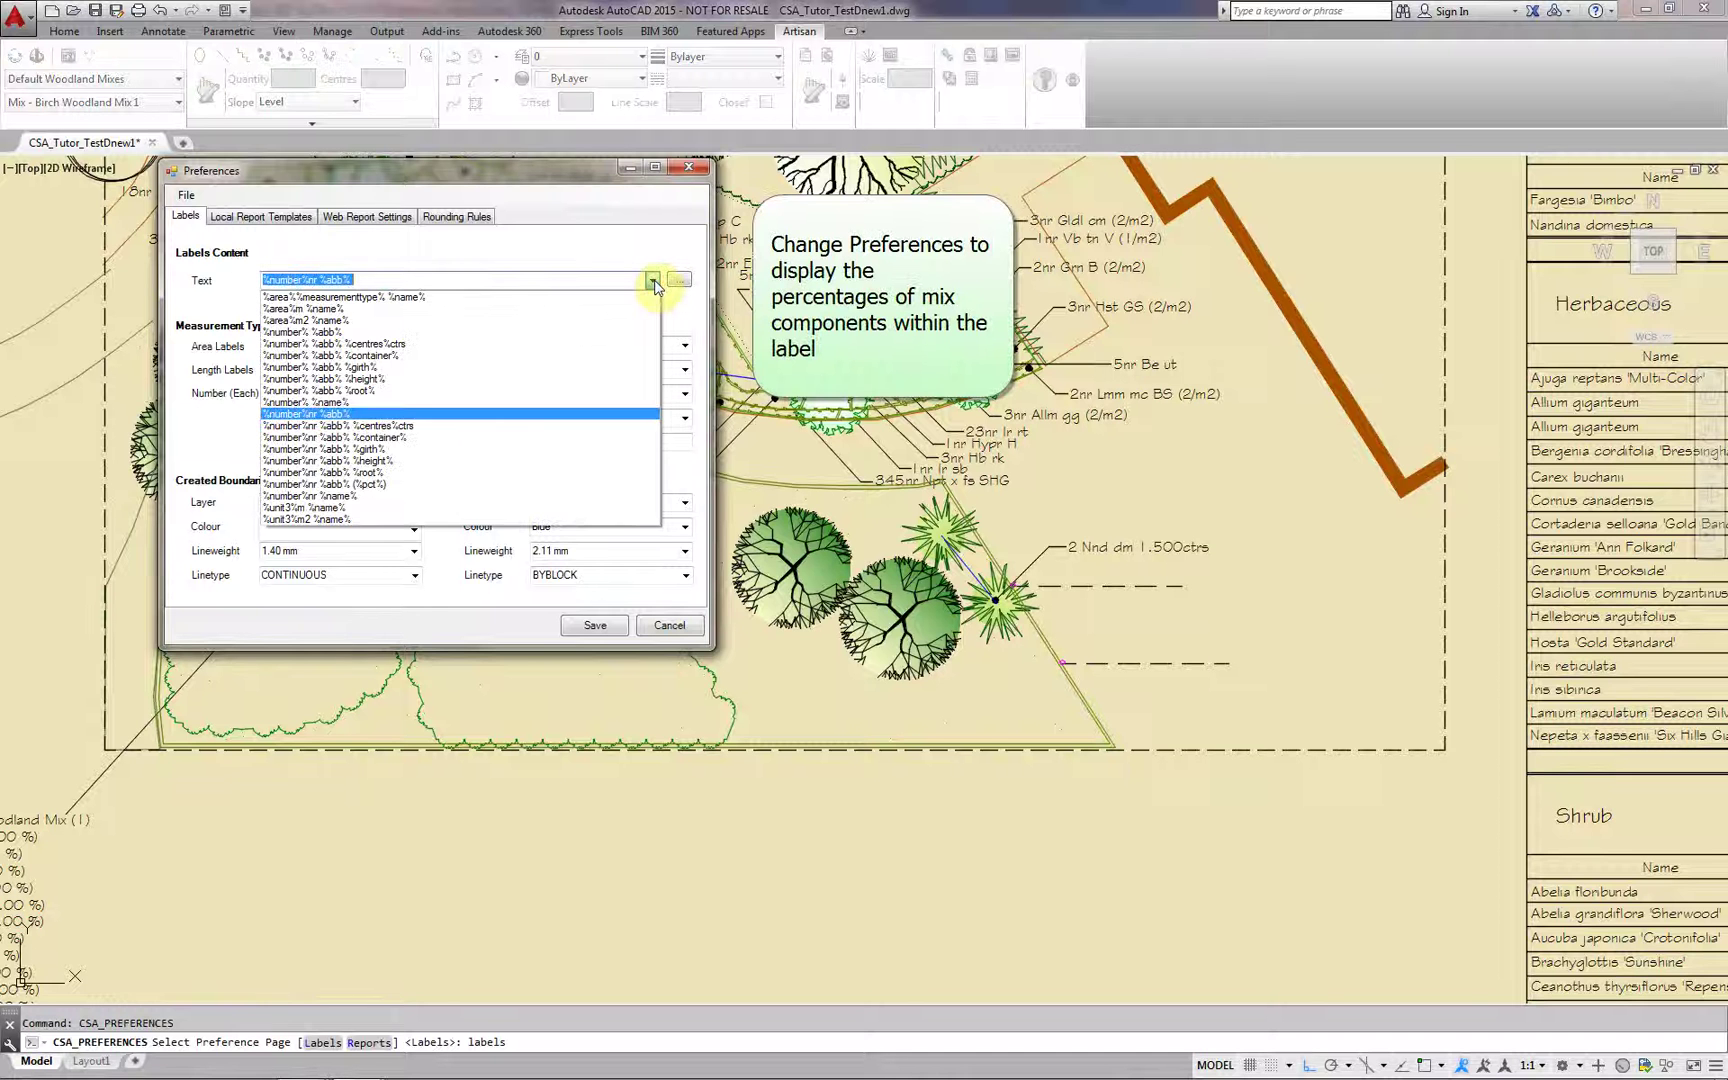
{"action": "left_click", "coordinate": [415, 486]}
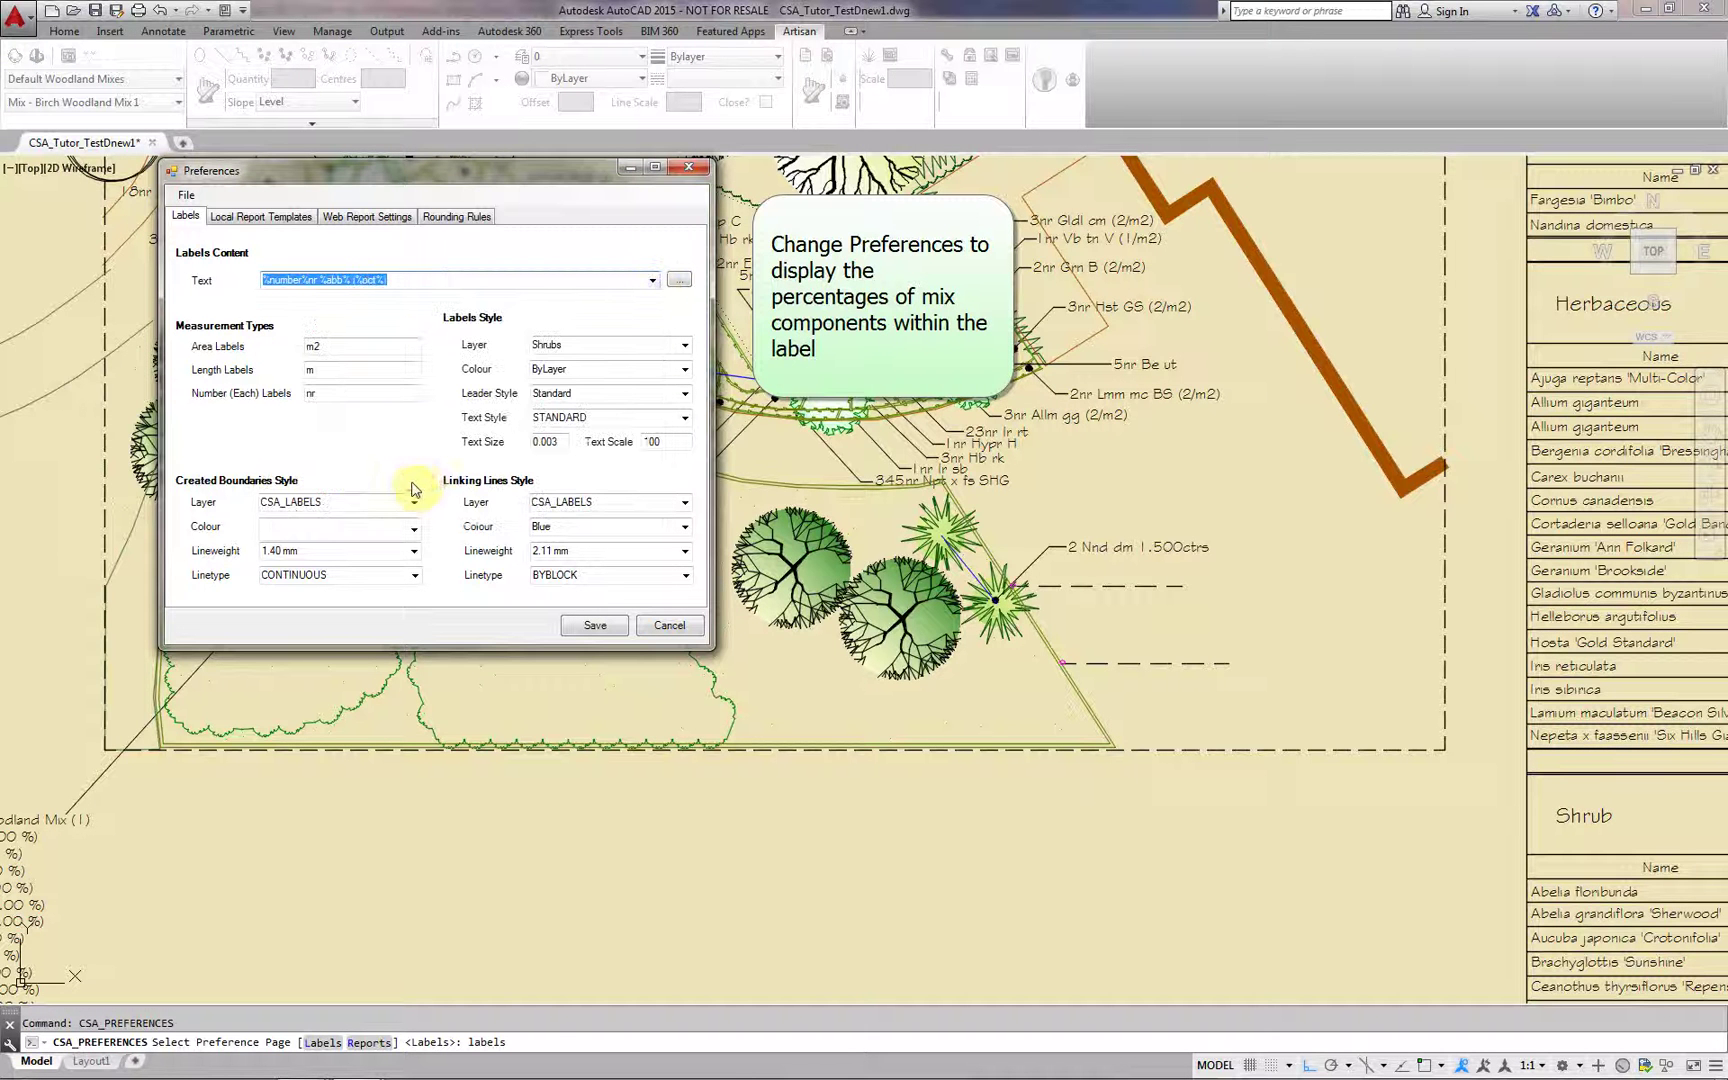
{"action": "left_click", "coordinate": [595, 627]}
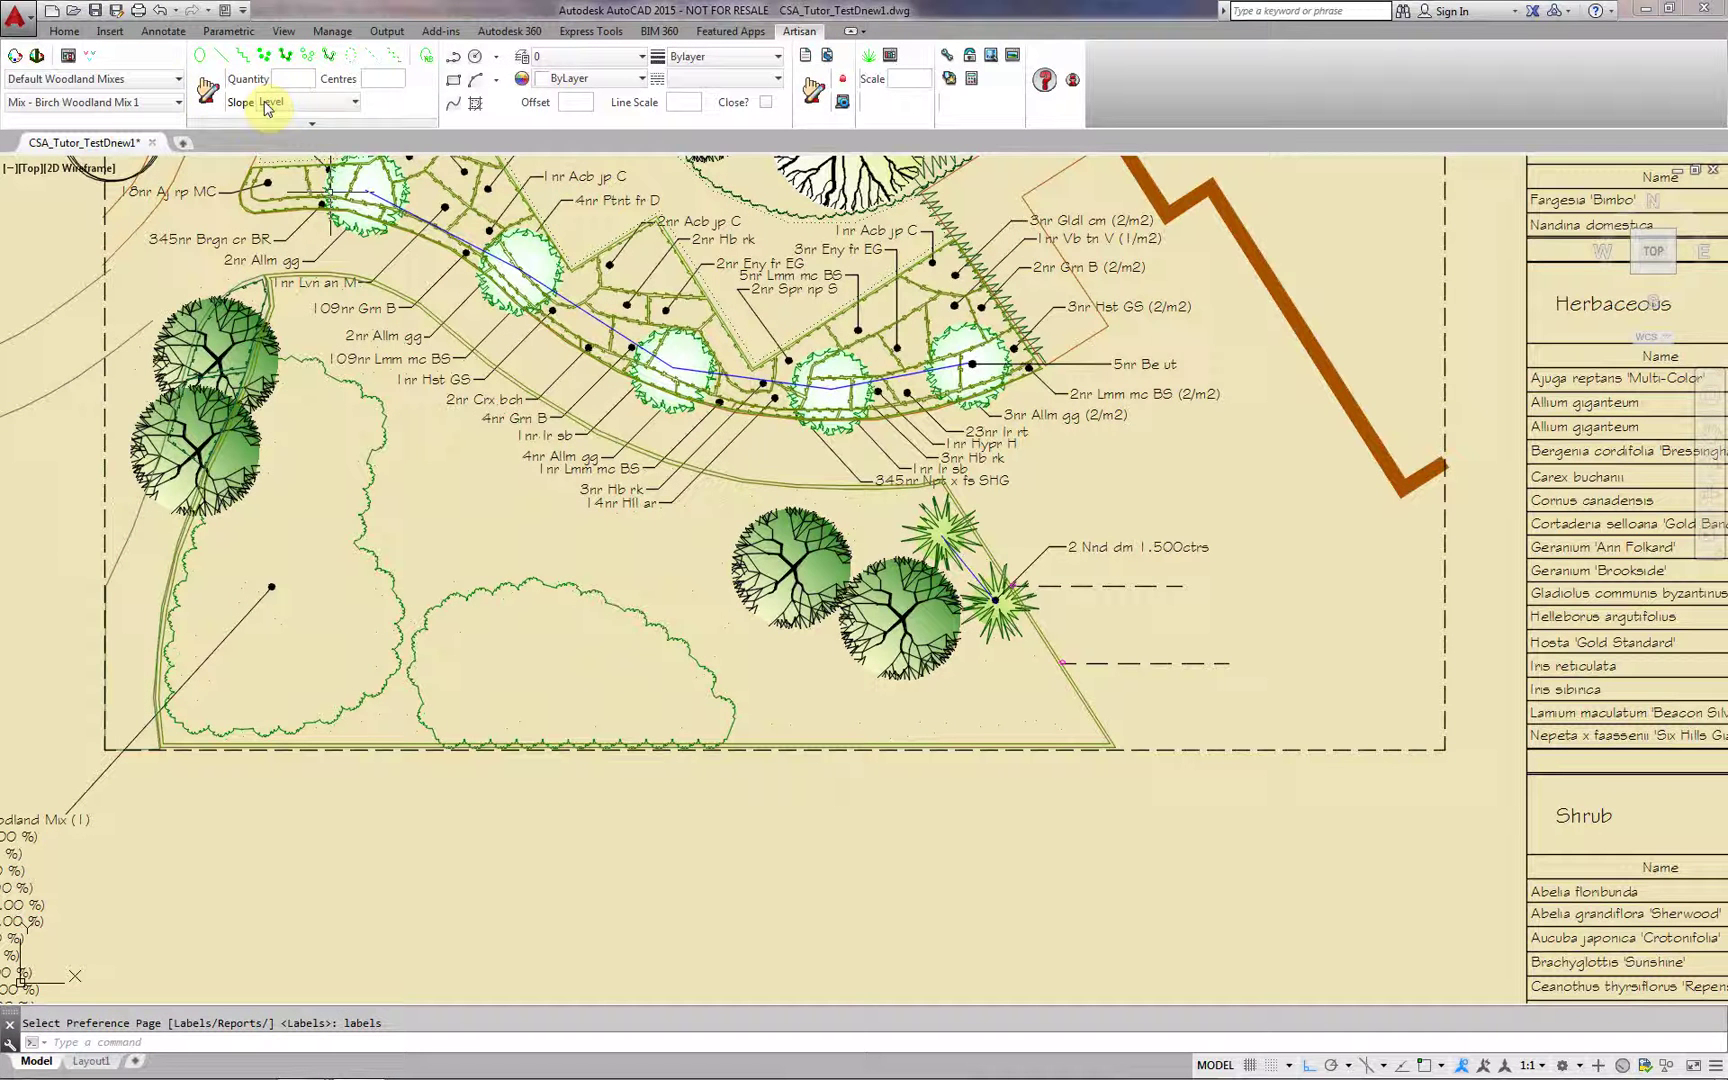
Insert an area label for the unlabelled scalloped planting area, with the arrowhead inside it and the landing straight below the site boundary
{"action": "left_click", "coordinate": [200, 60]}
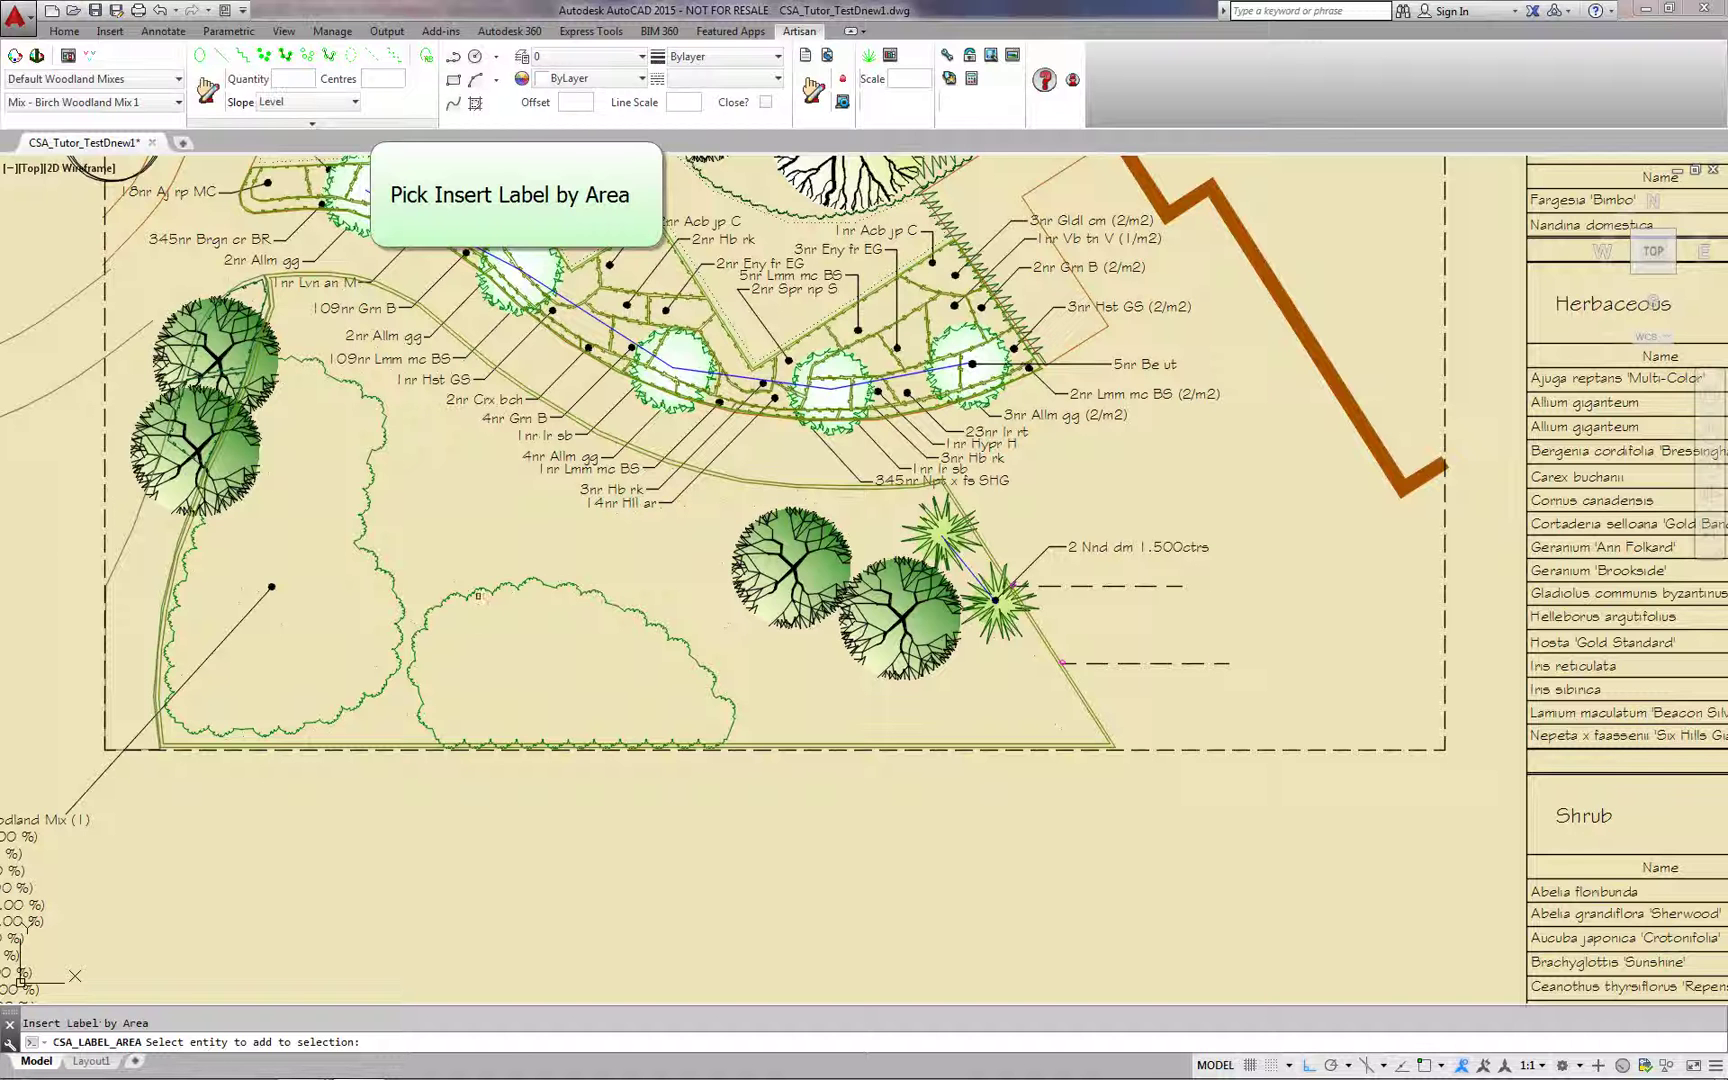
{"action": "left_click", "coordinate": [478, 596]}
{"action": "left_click", "coordinate": [480, 590]}
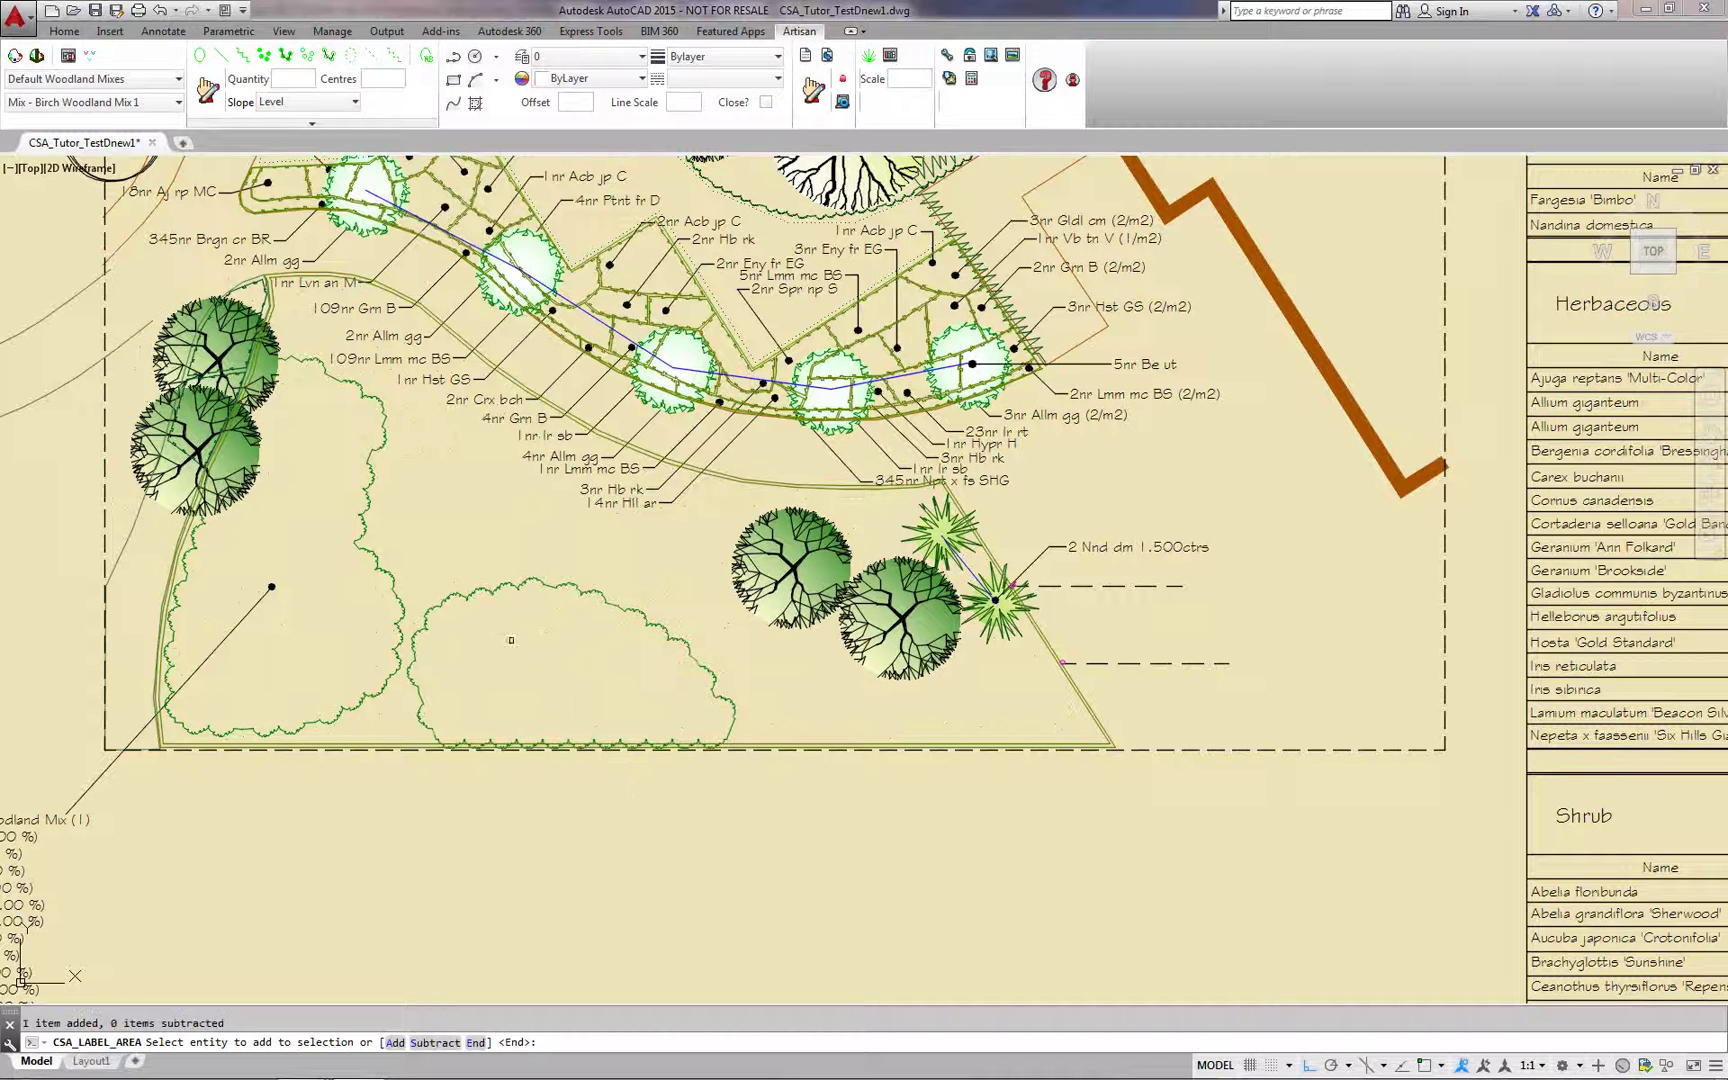
{"action": "right_click", "coordinate": [511, 640]}
{"action": "left_click", "coordinate": [554, 651]}
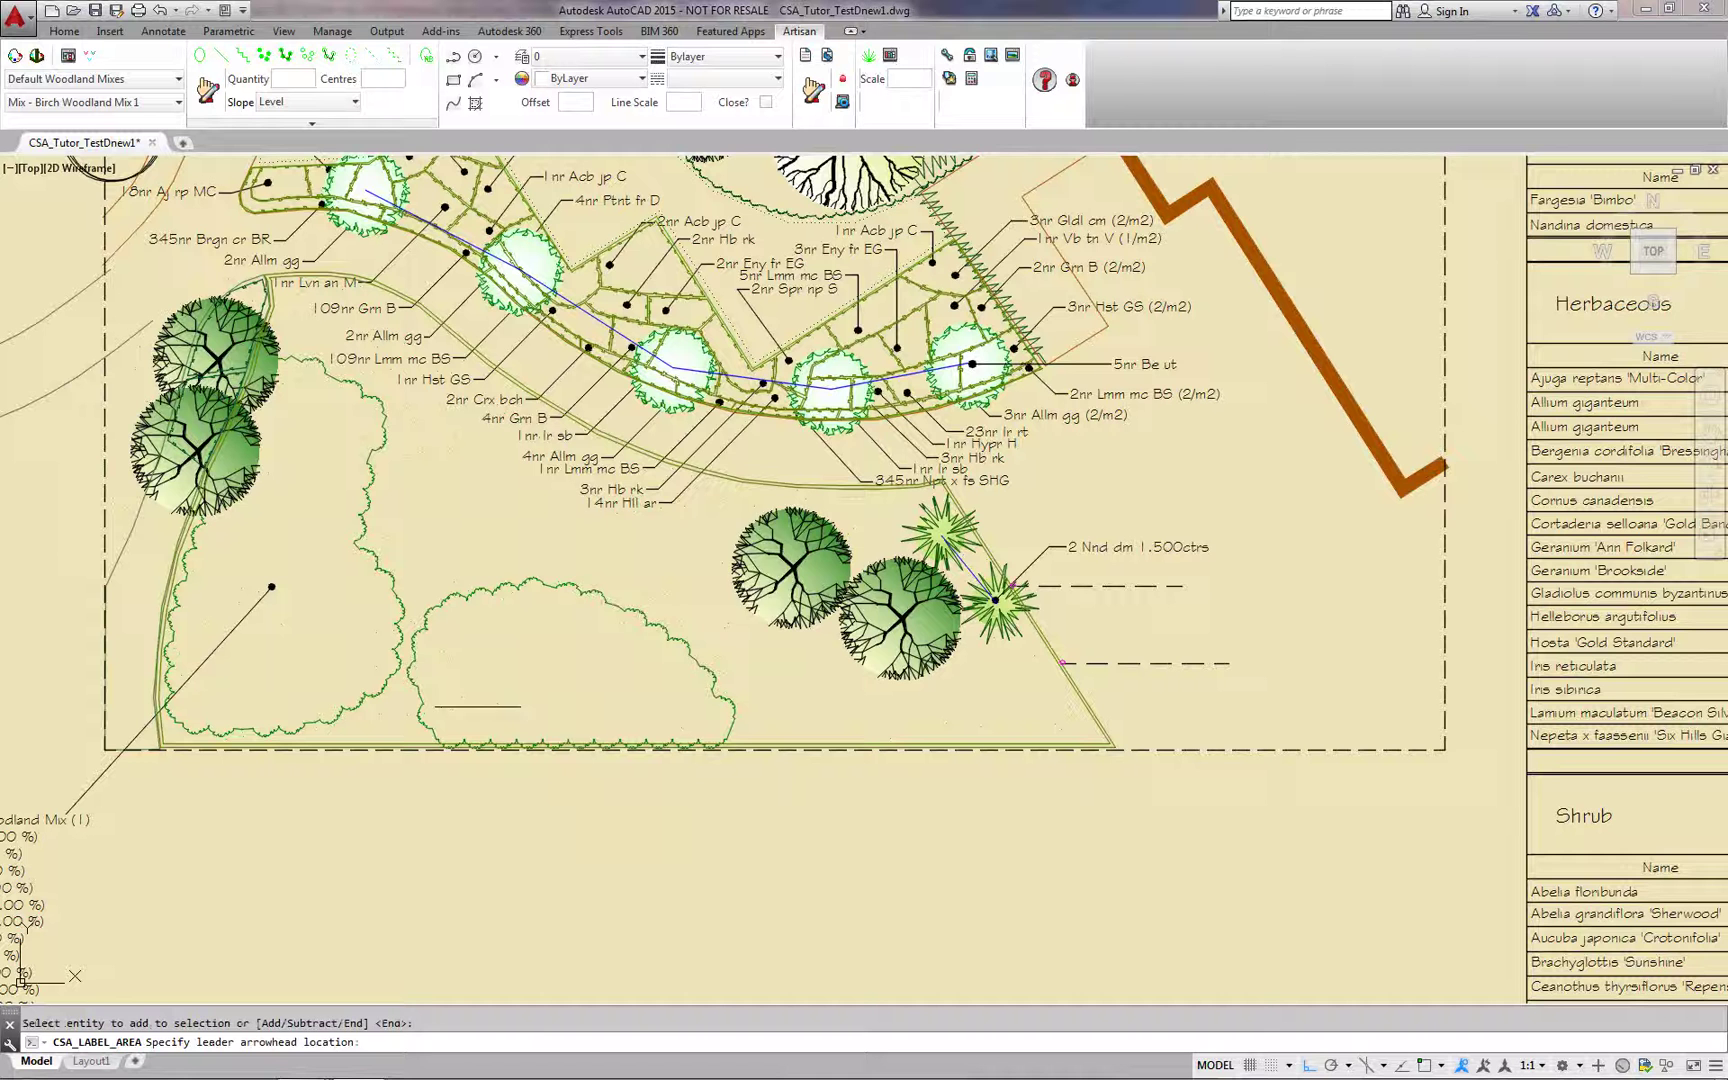
{"action": "left_click", "coordinate": [467, 690]}
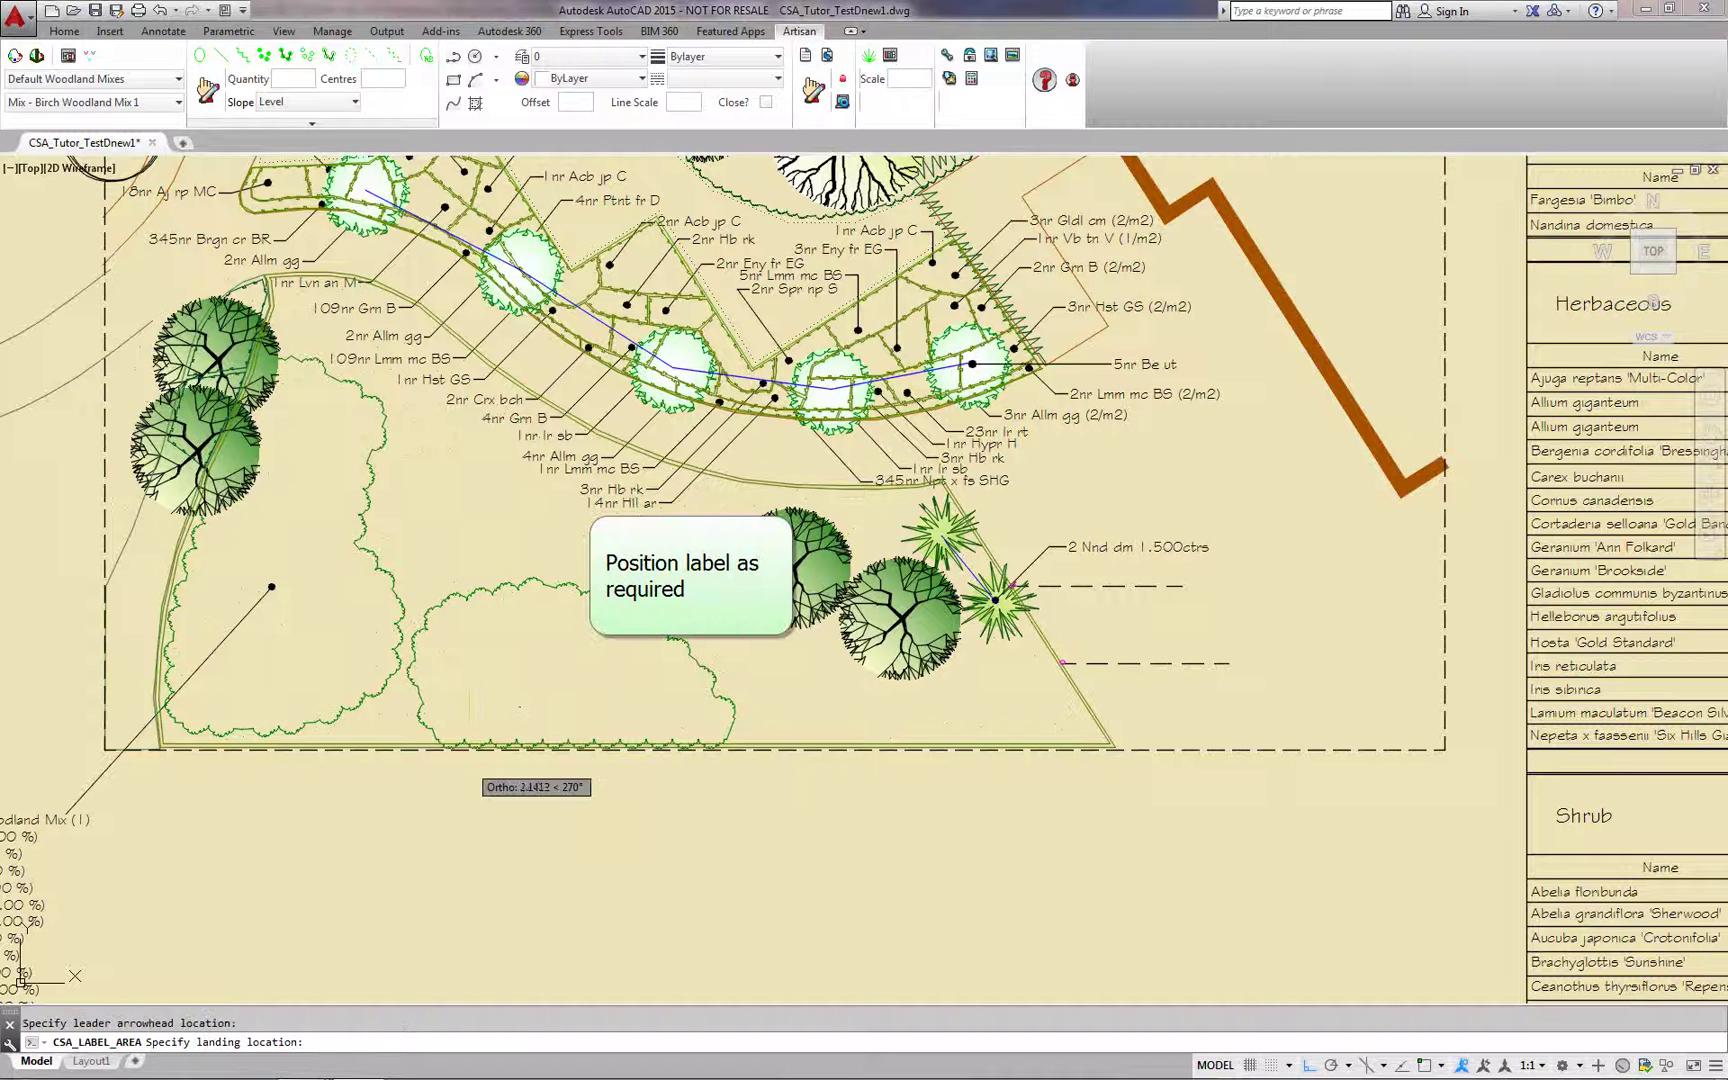
{"action": "left_click", "coordinate": [483, 834]}
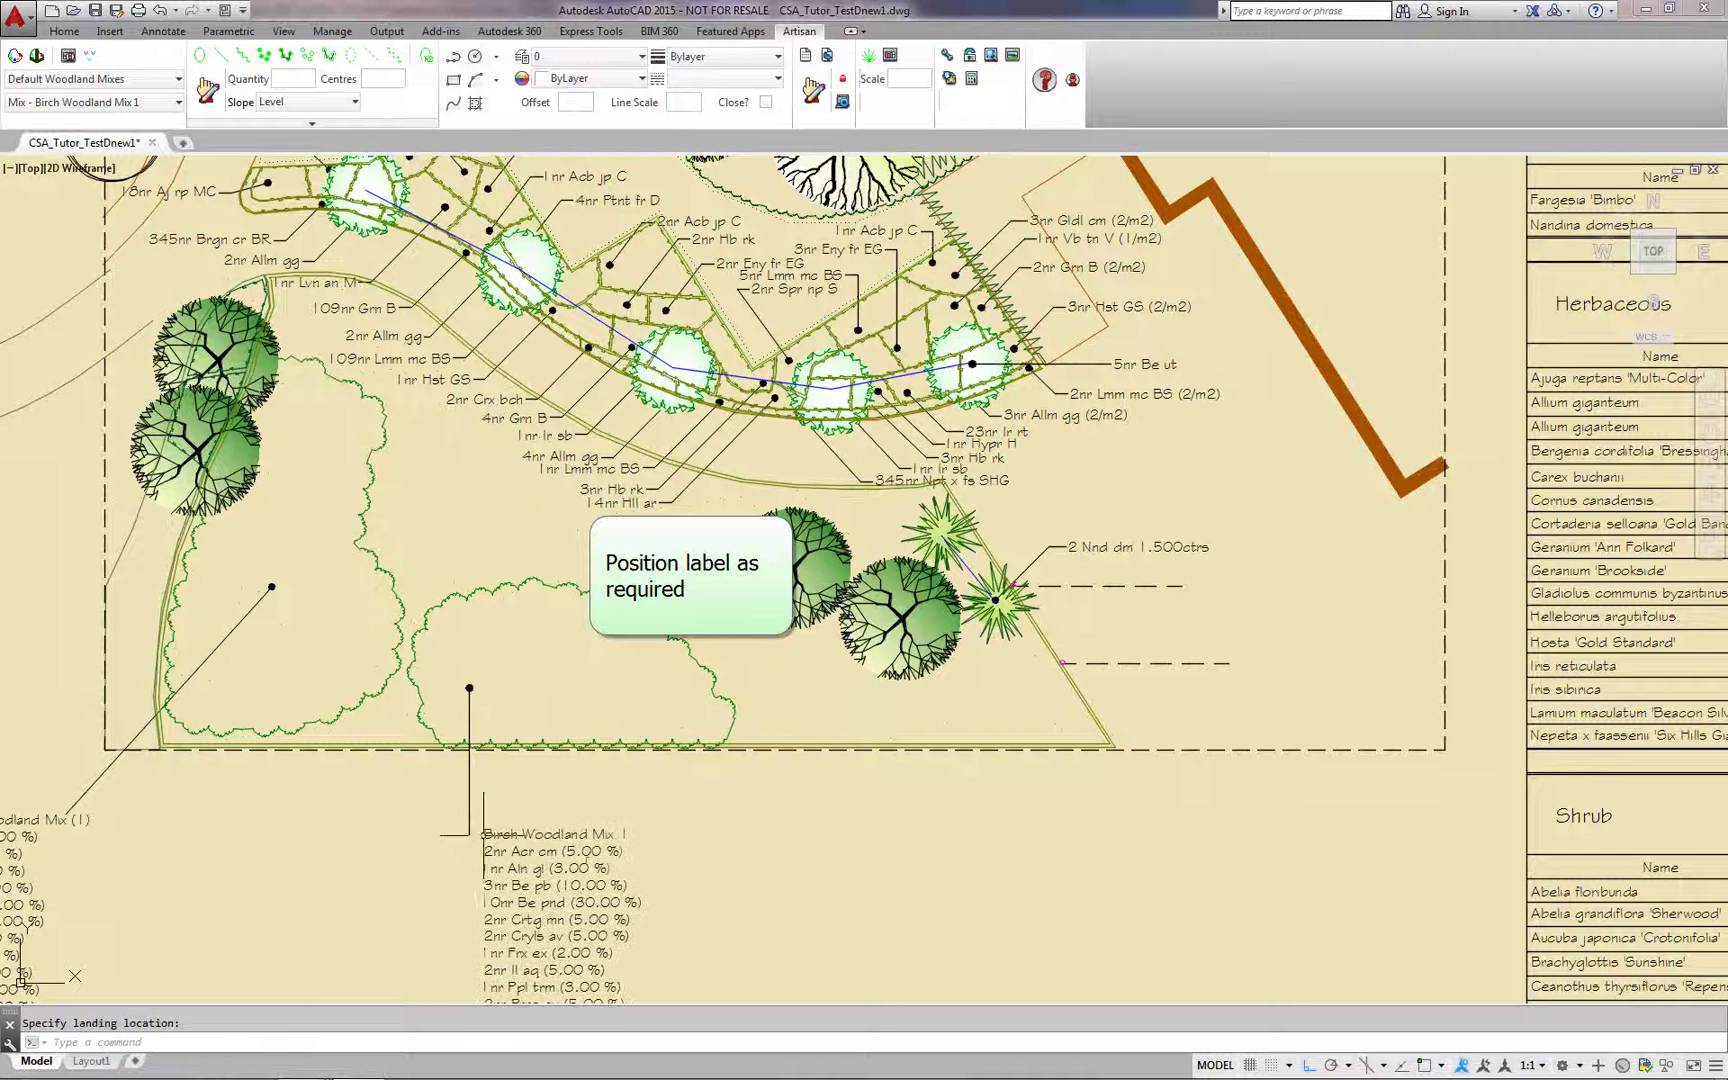
Examine the component data of the Birch Woodland Mix 1 label in Edit Labels, and leave without applying changes
{"action": "mouse_move", "coordinate": [577, 862]}
{"action": "middle_mouse_down"}
{"action": "mouse_move", "coordinate": [553, 800]}
{"action": "mouse_move", "coordinate": [531, 562]}
{"action": "middle_mouse_up"}
{"action": "left_click", "coordinate": [512, 619]}
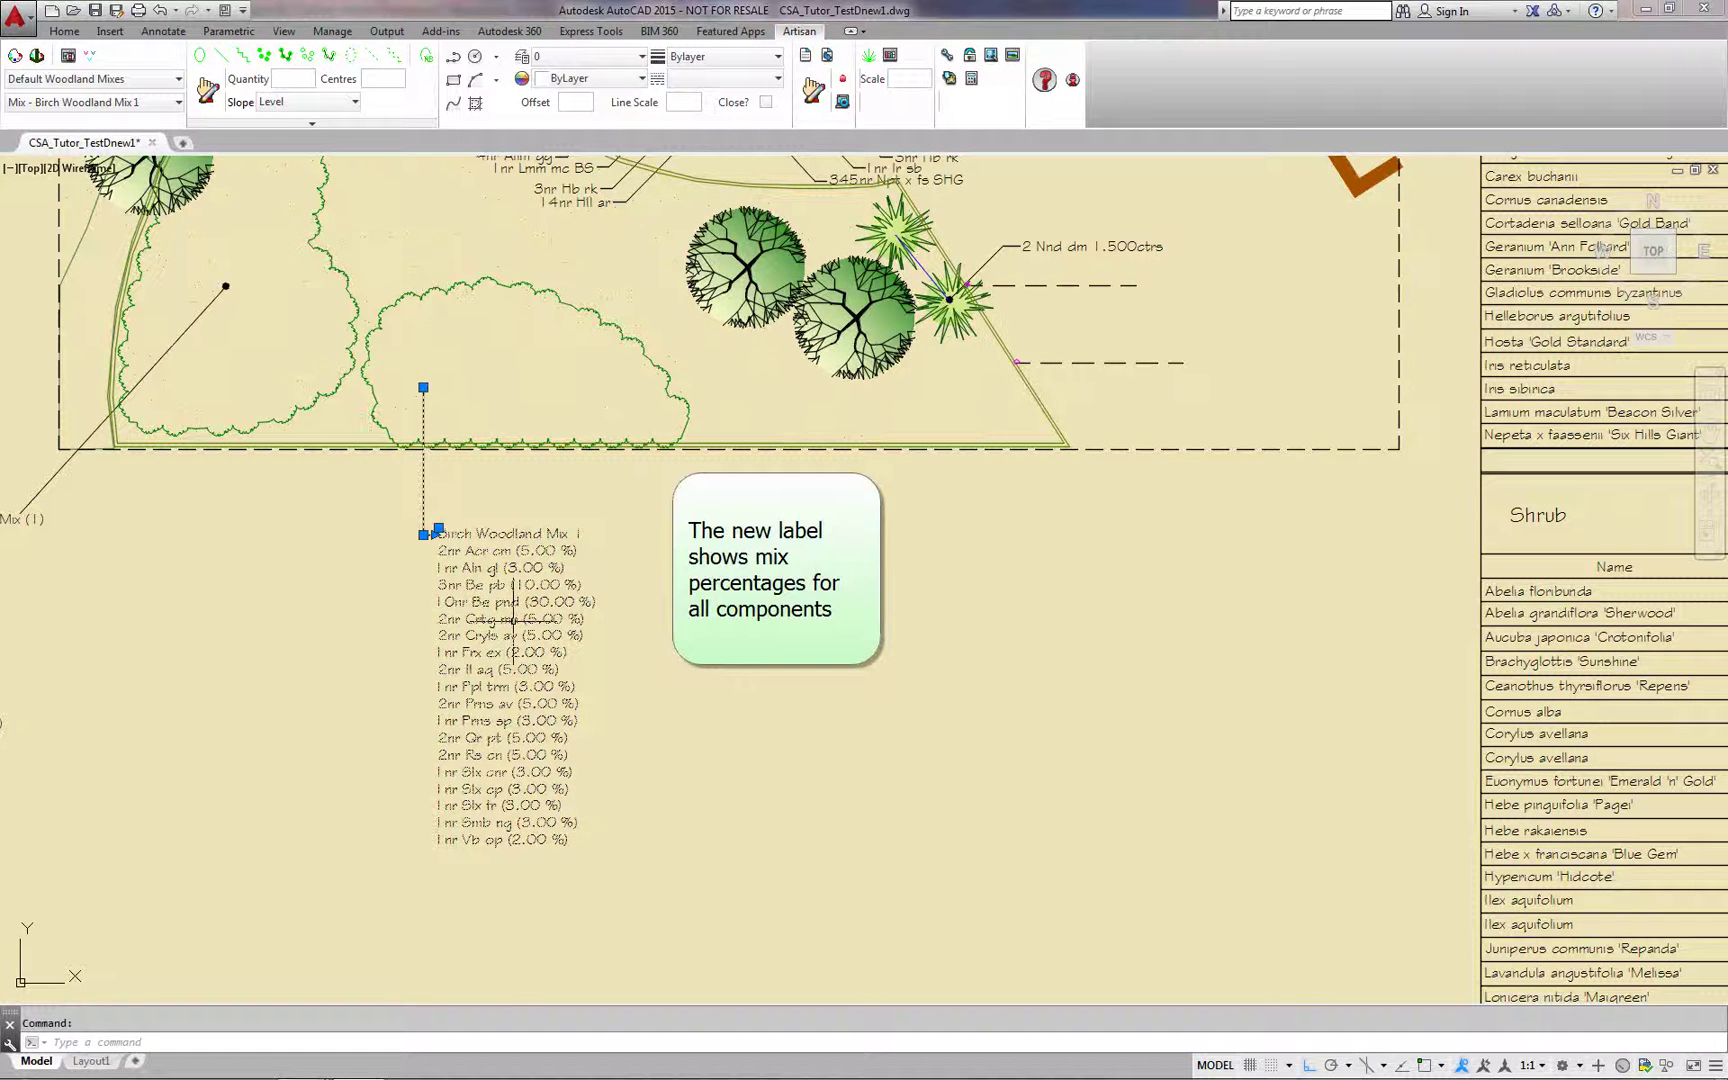
{"action": "left_click", "coordinate": [426, 54]}
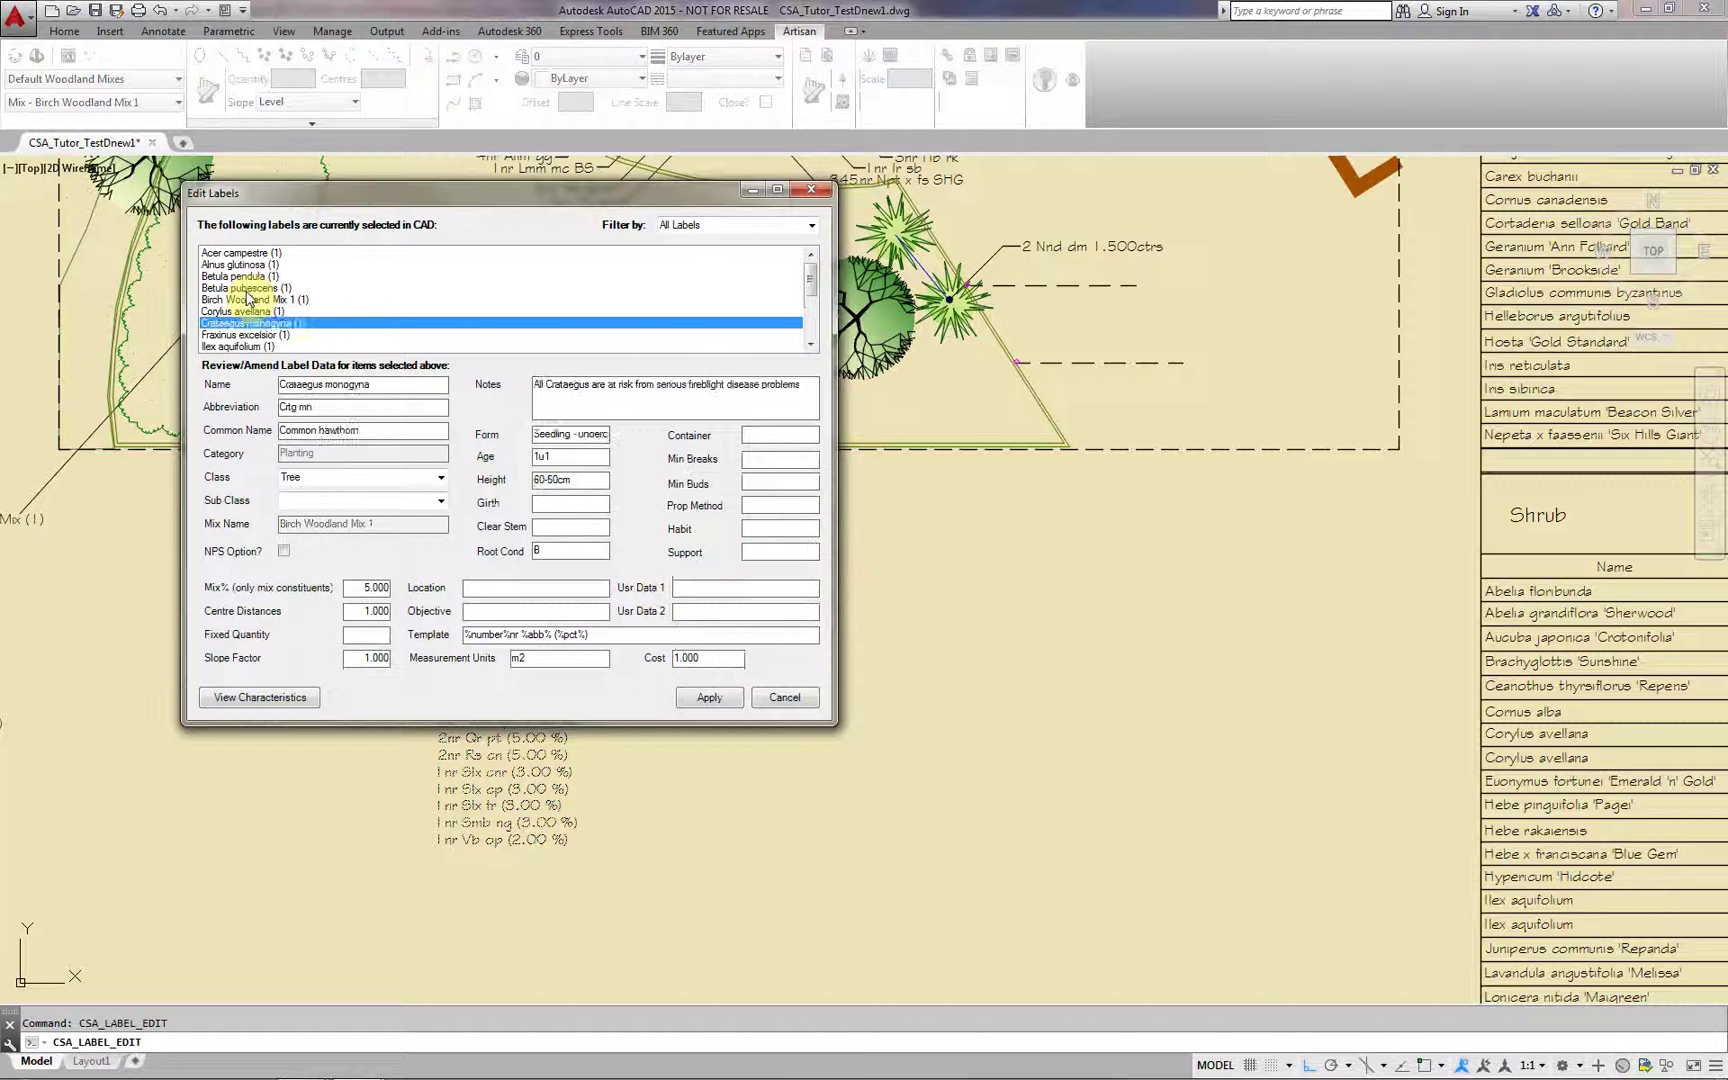
{"action": "key", "text": "Down"}
{"action": "key", "text": "Down"}
{"action": "key", "text": "Down"}
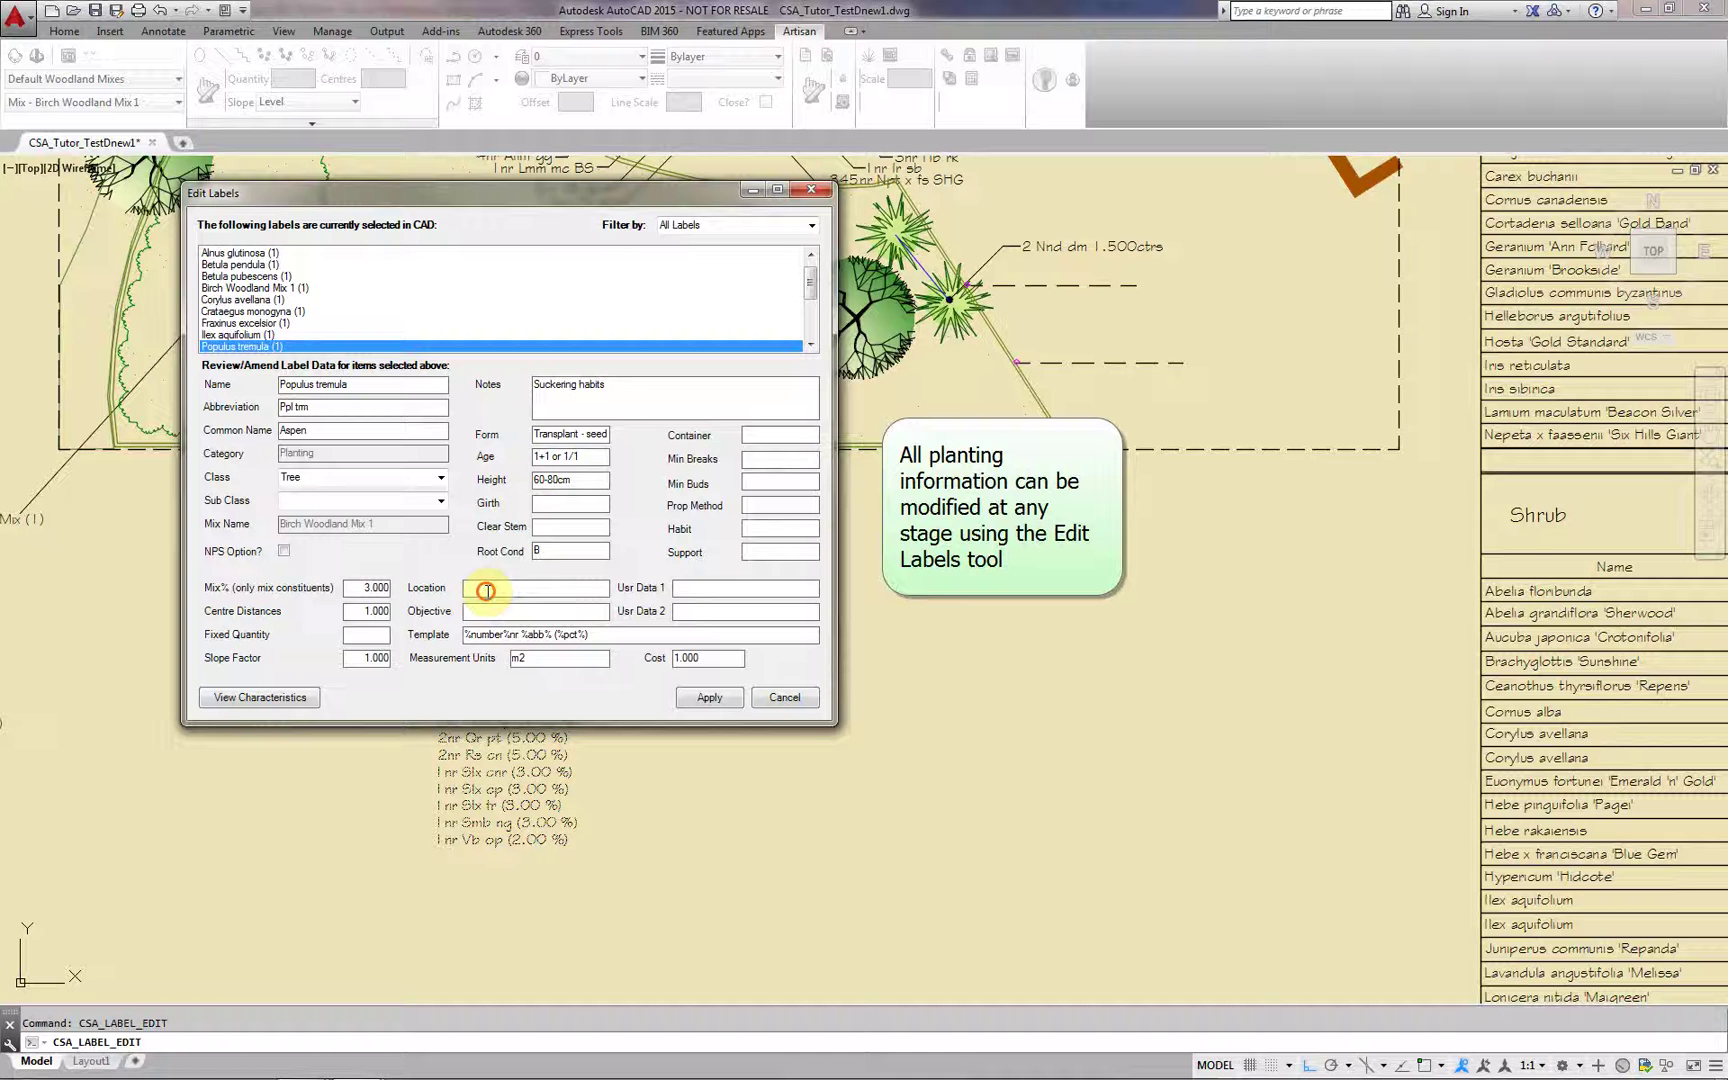
{"action": "left_click", "coordinate": [784, 697]}
{"action": "key", "text": "Escape"}
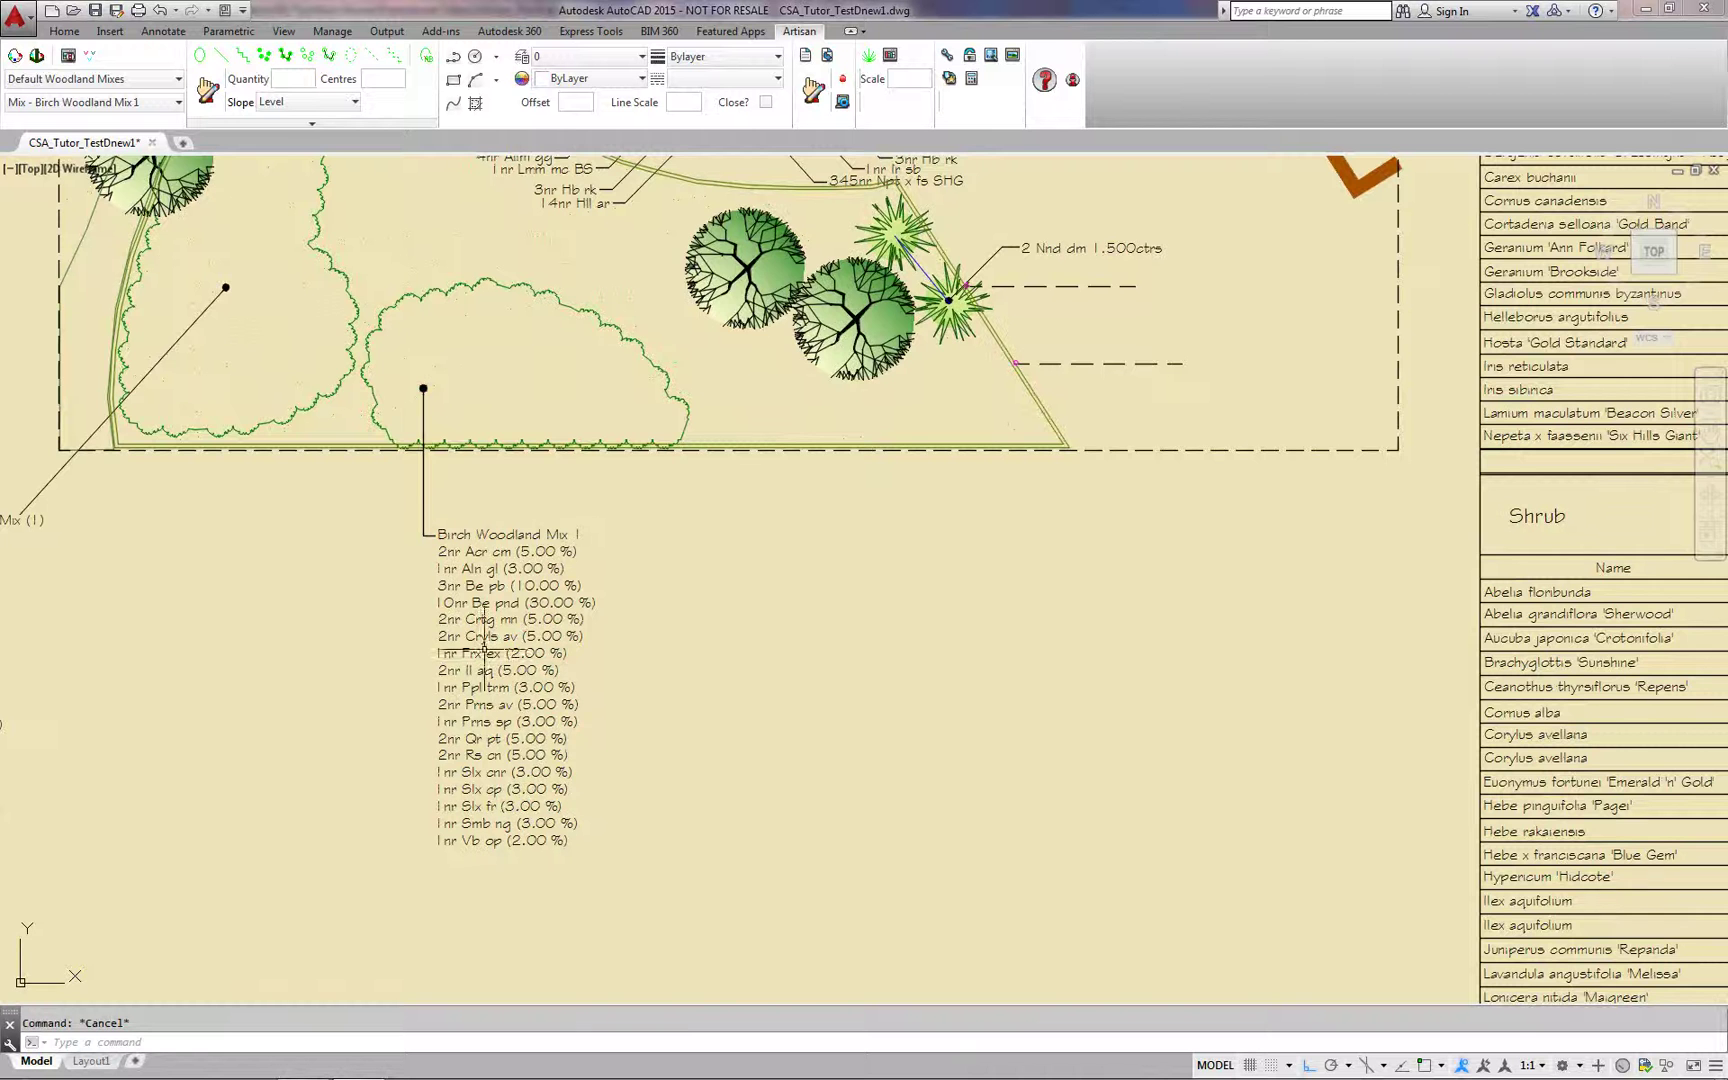
{"action": "middle_click_drag", "start_coordinate": [486, 651], "coordinate": [572, 645]}
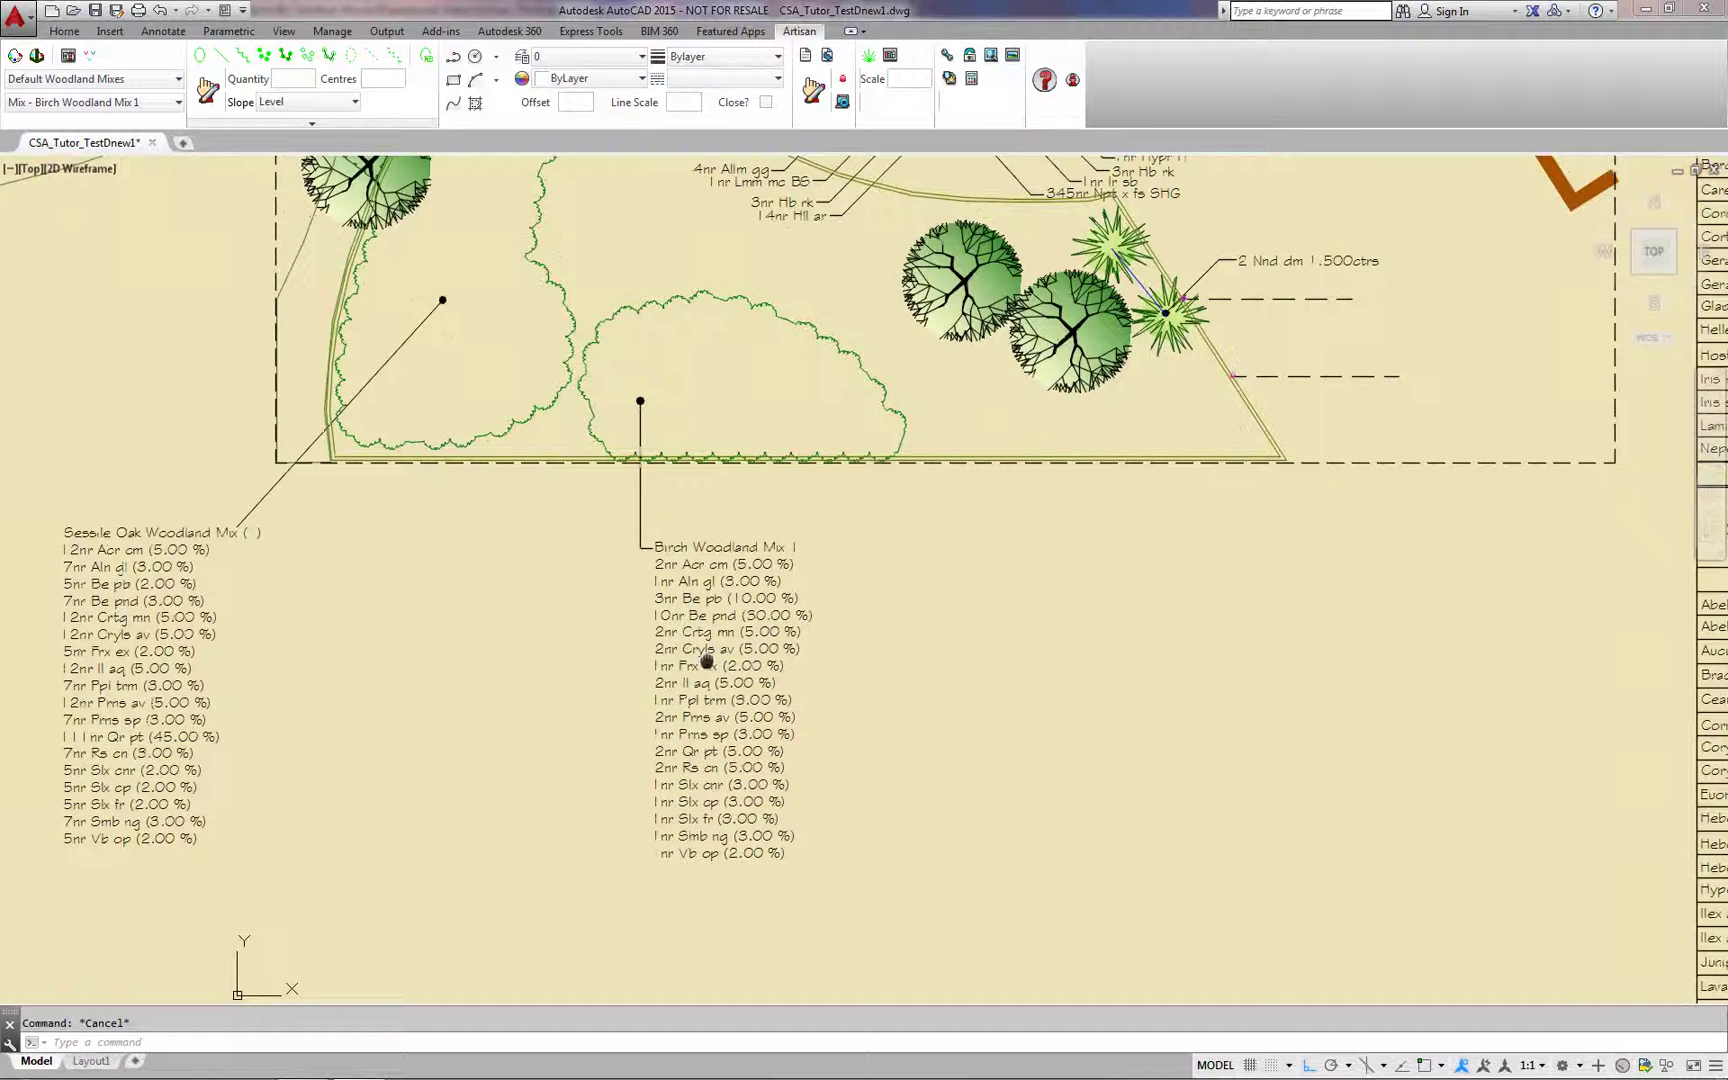
Check the Location of Crataegus monogyna in the Sessile Oak Woodland Mix label's data, and leave Edit Labels without applying changes
{"action": "middle_click_drag", "start_coordinate": [707, 661], "coordinate": [713, 650]}
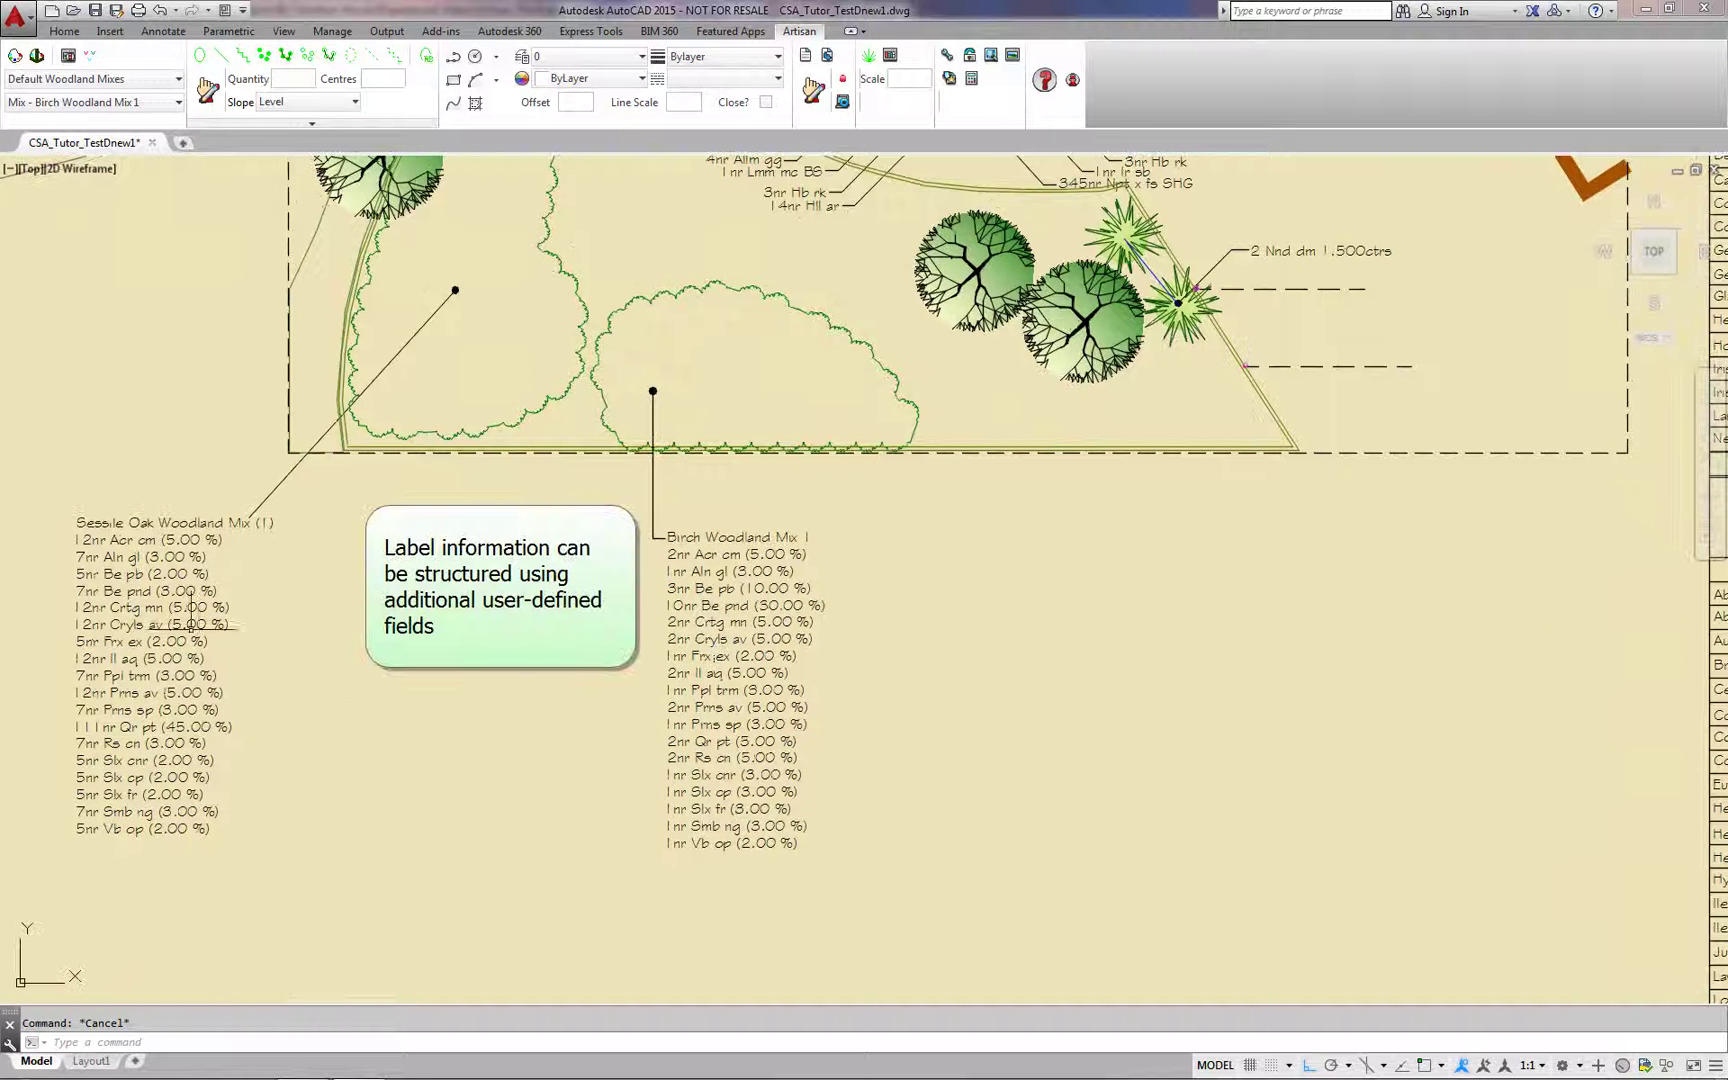
{"action": "left_click", "coordinate": [184, 608]}
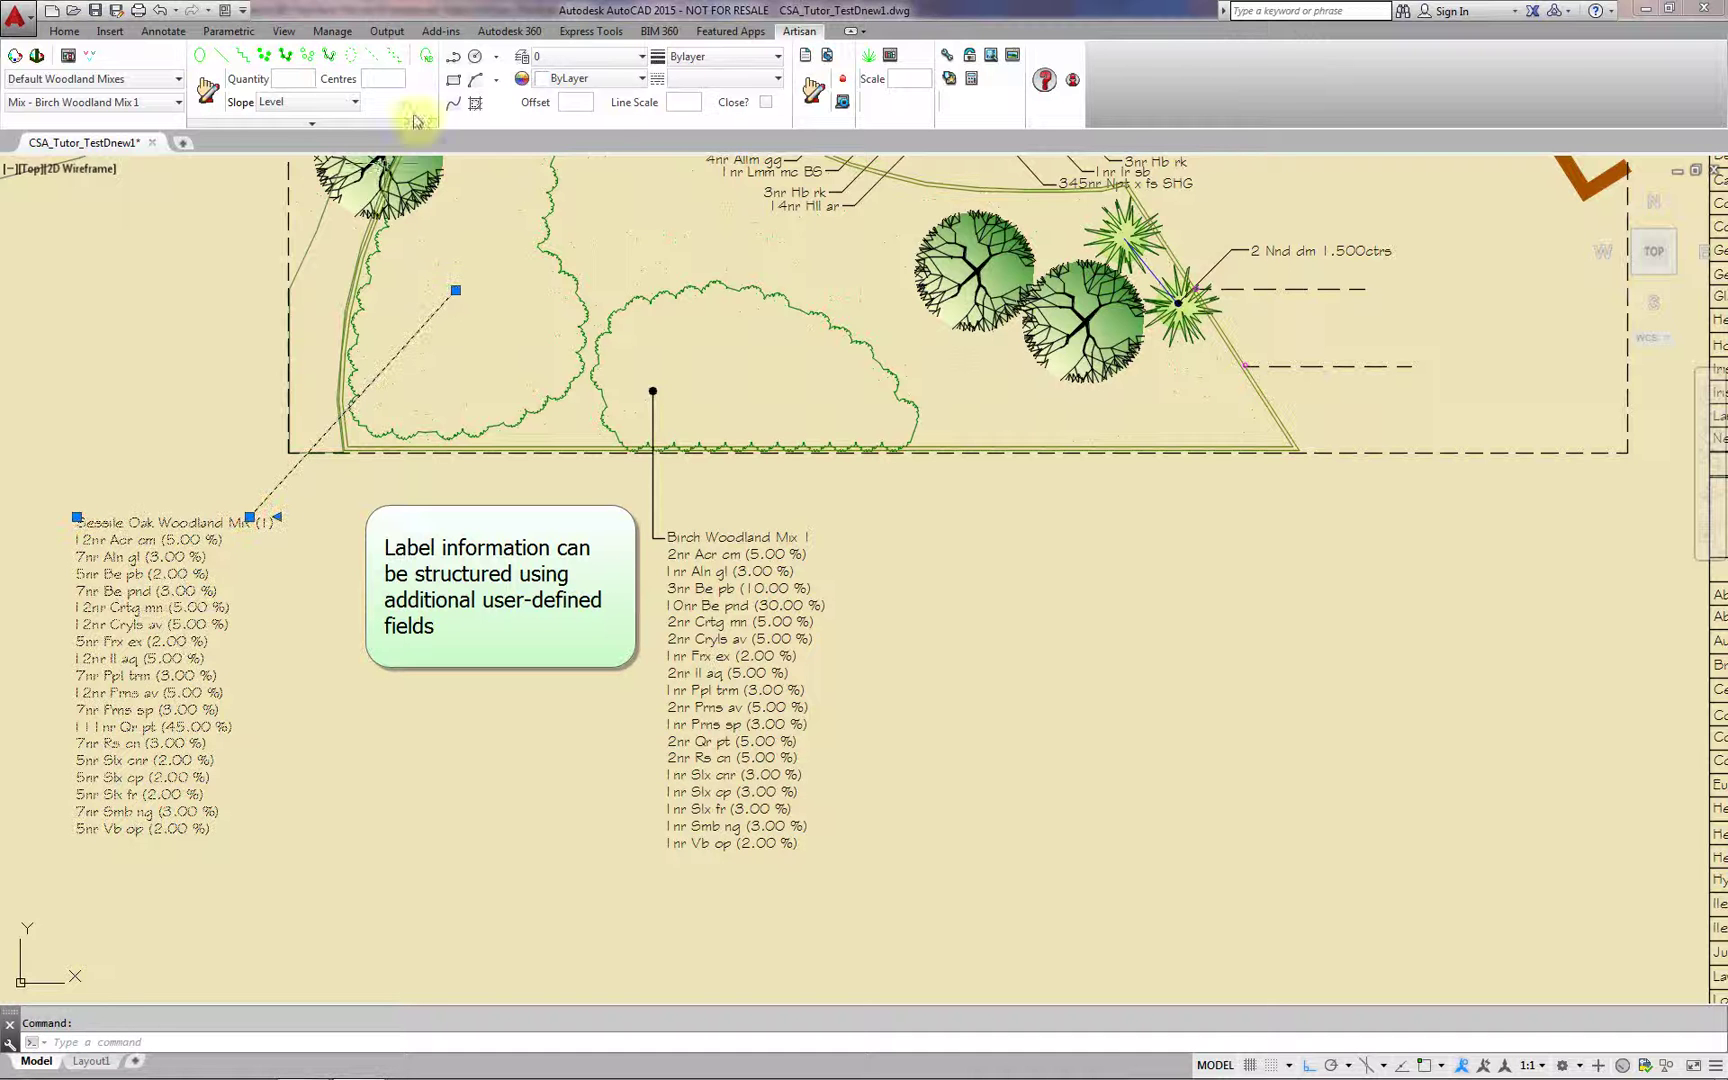
{"action": "left_click", "coordinate": [425, 56]}
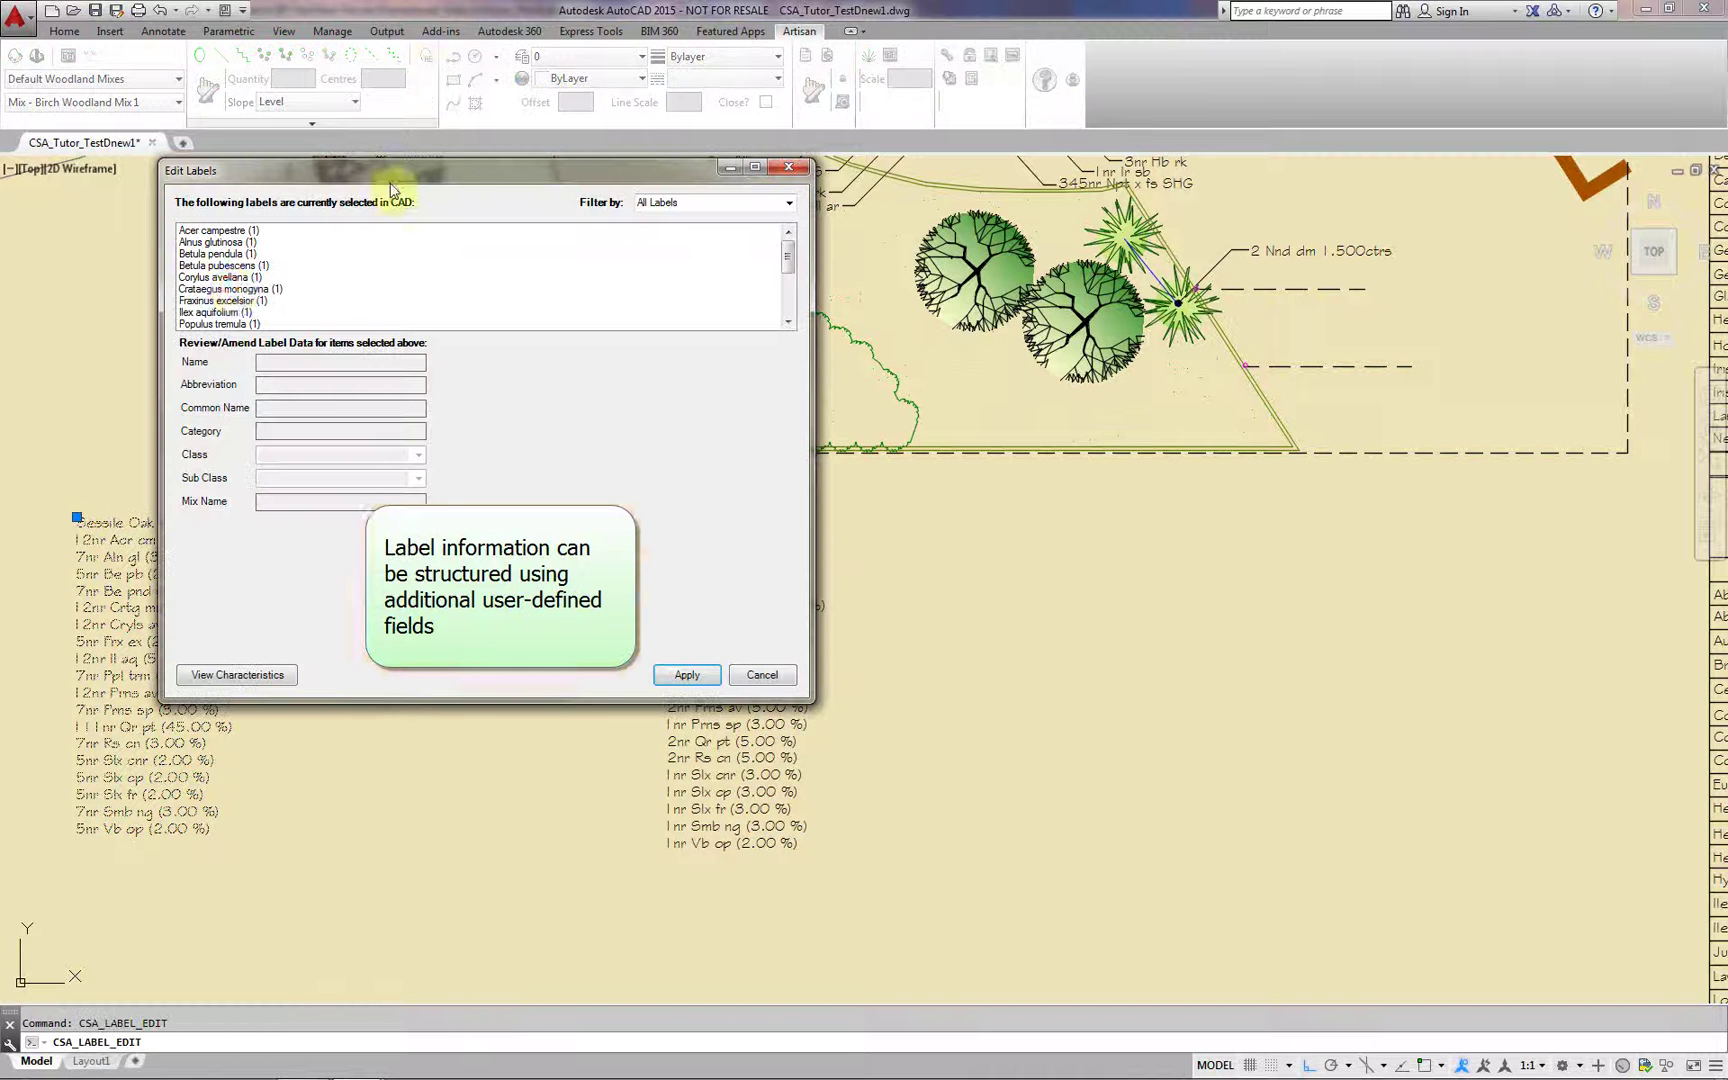
{"action": "left_click", "coordinate": [232, 289]}
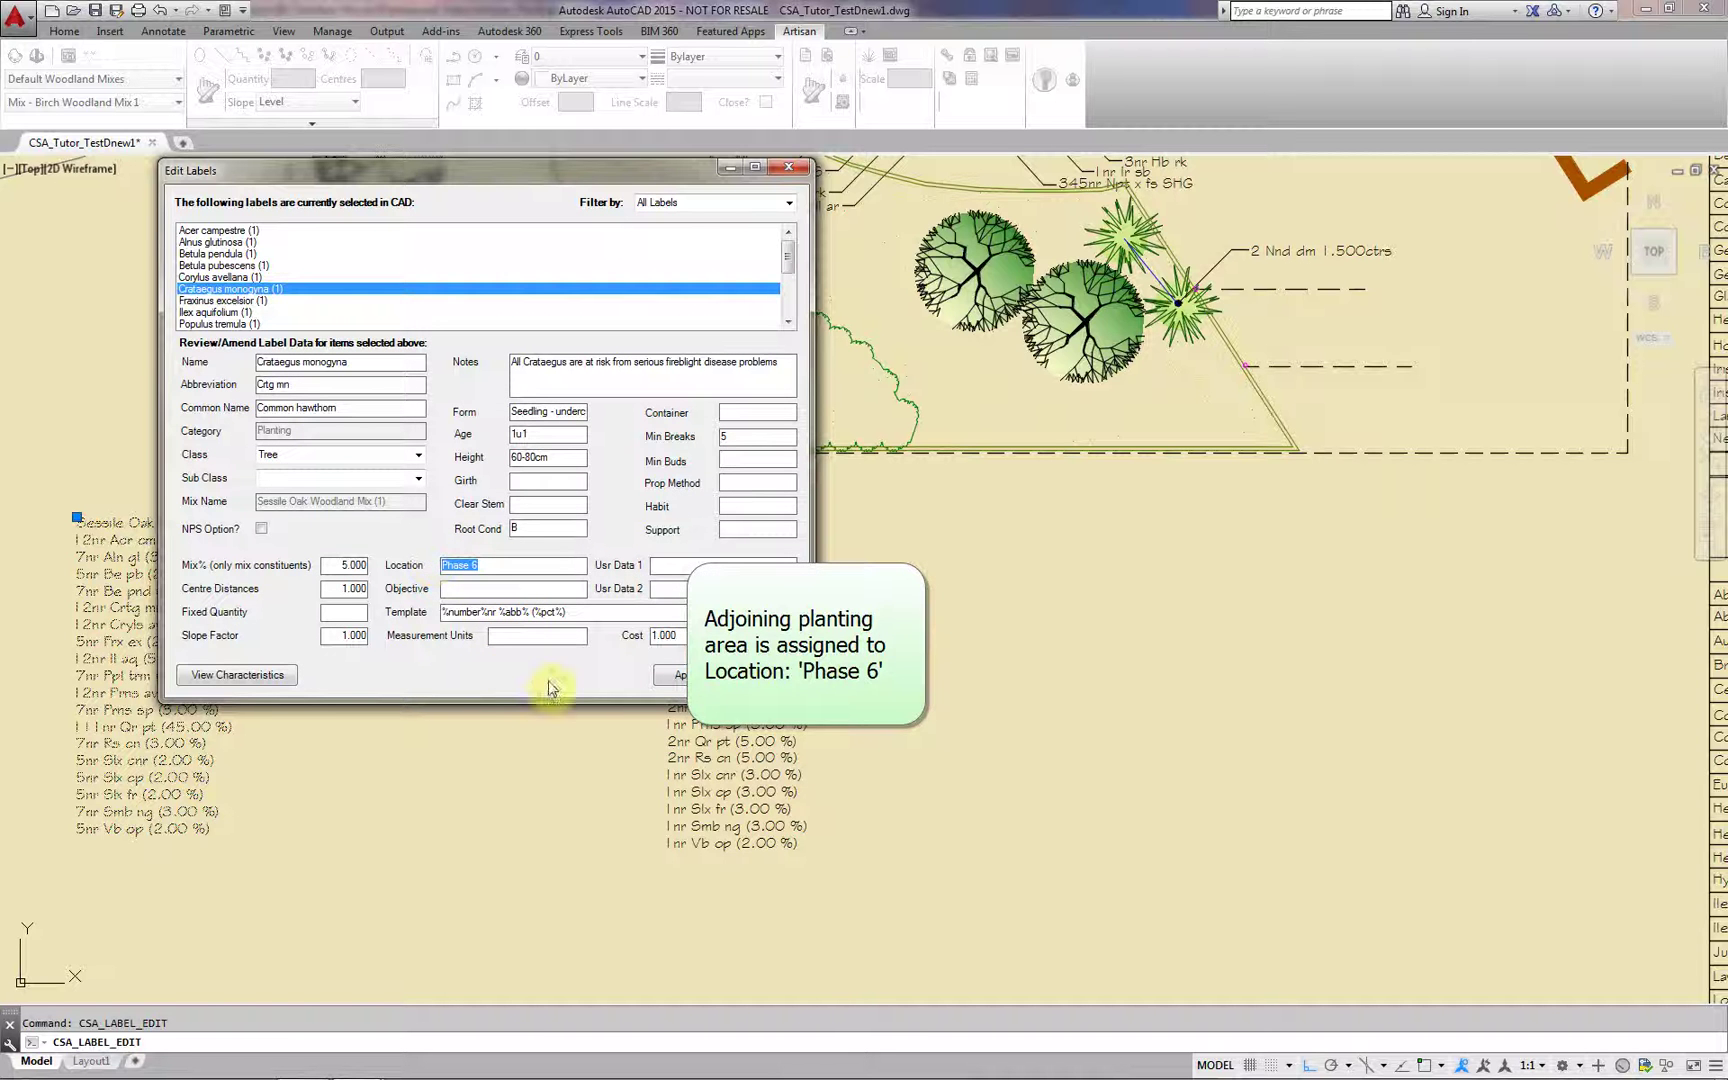
{"action": "left_click", "coordinate": [767, 676]}
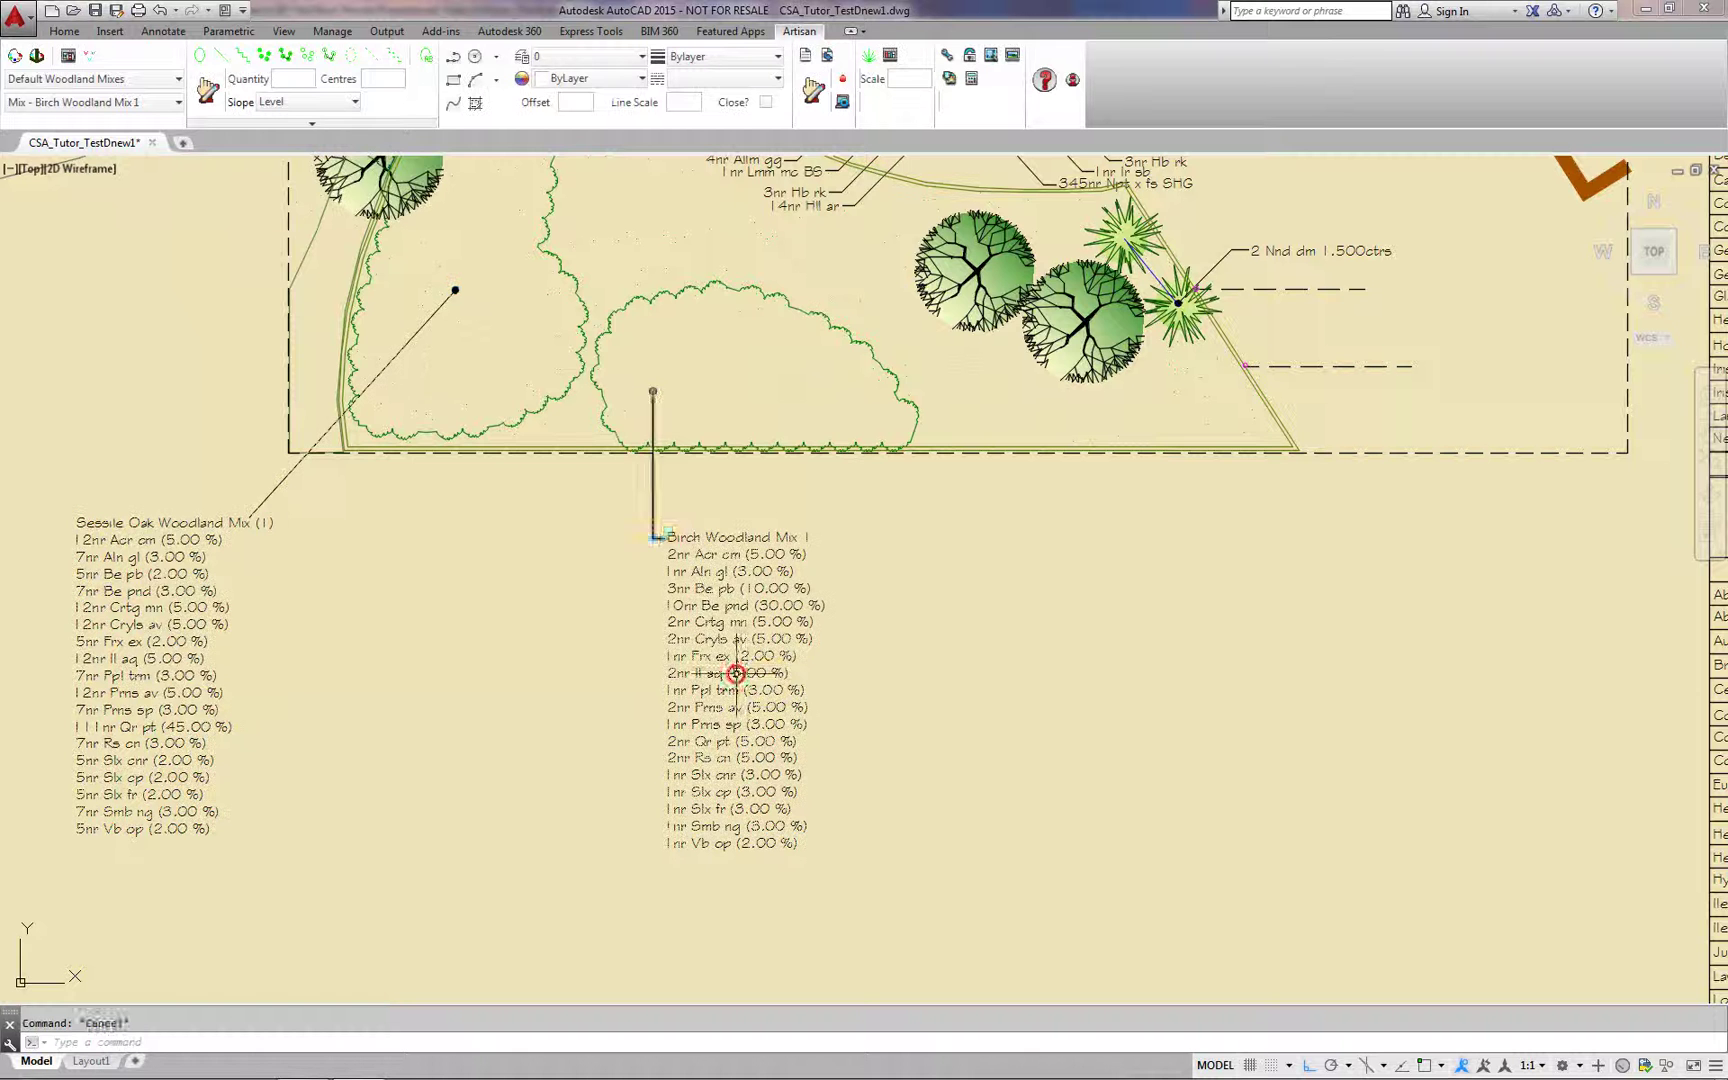
Assign the Location Phase 6 to all plant components of the Birch Woodland Mix 1 label in Edit Labels and apply it
{"action": "left_click", "coordinate": [720, 668]}
{"action": "left_click", "coordinate": [425, 56]}
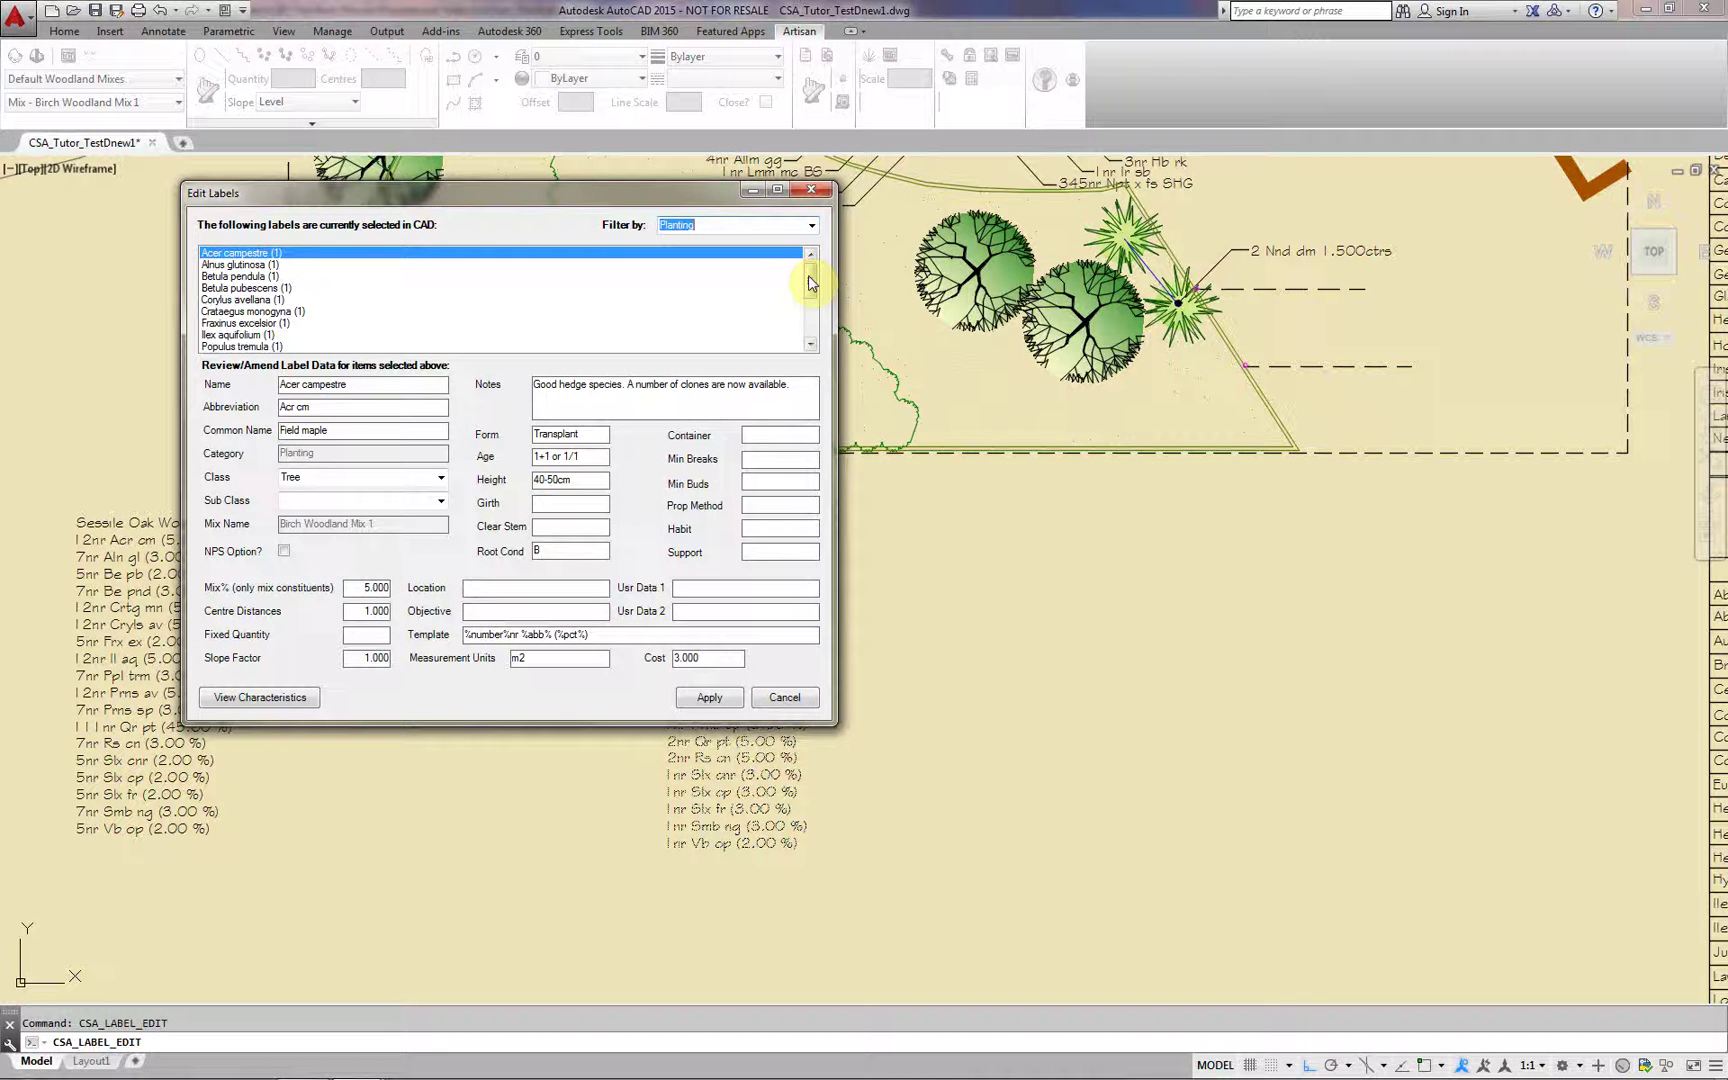
{"action": "left_click", "coordinate": [810, 320]}
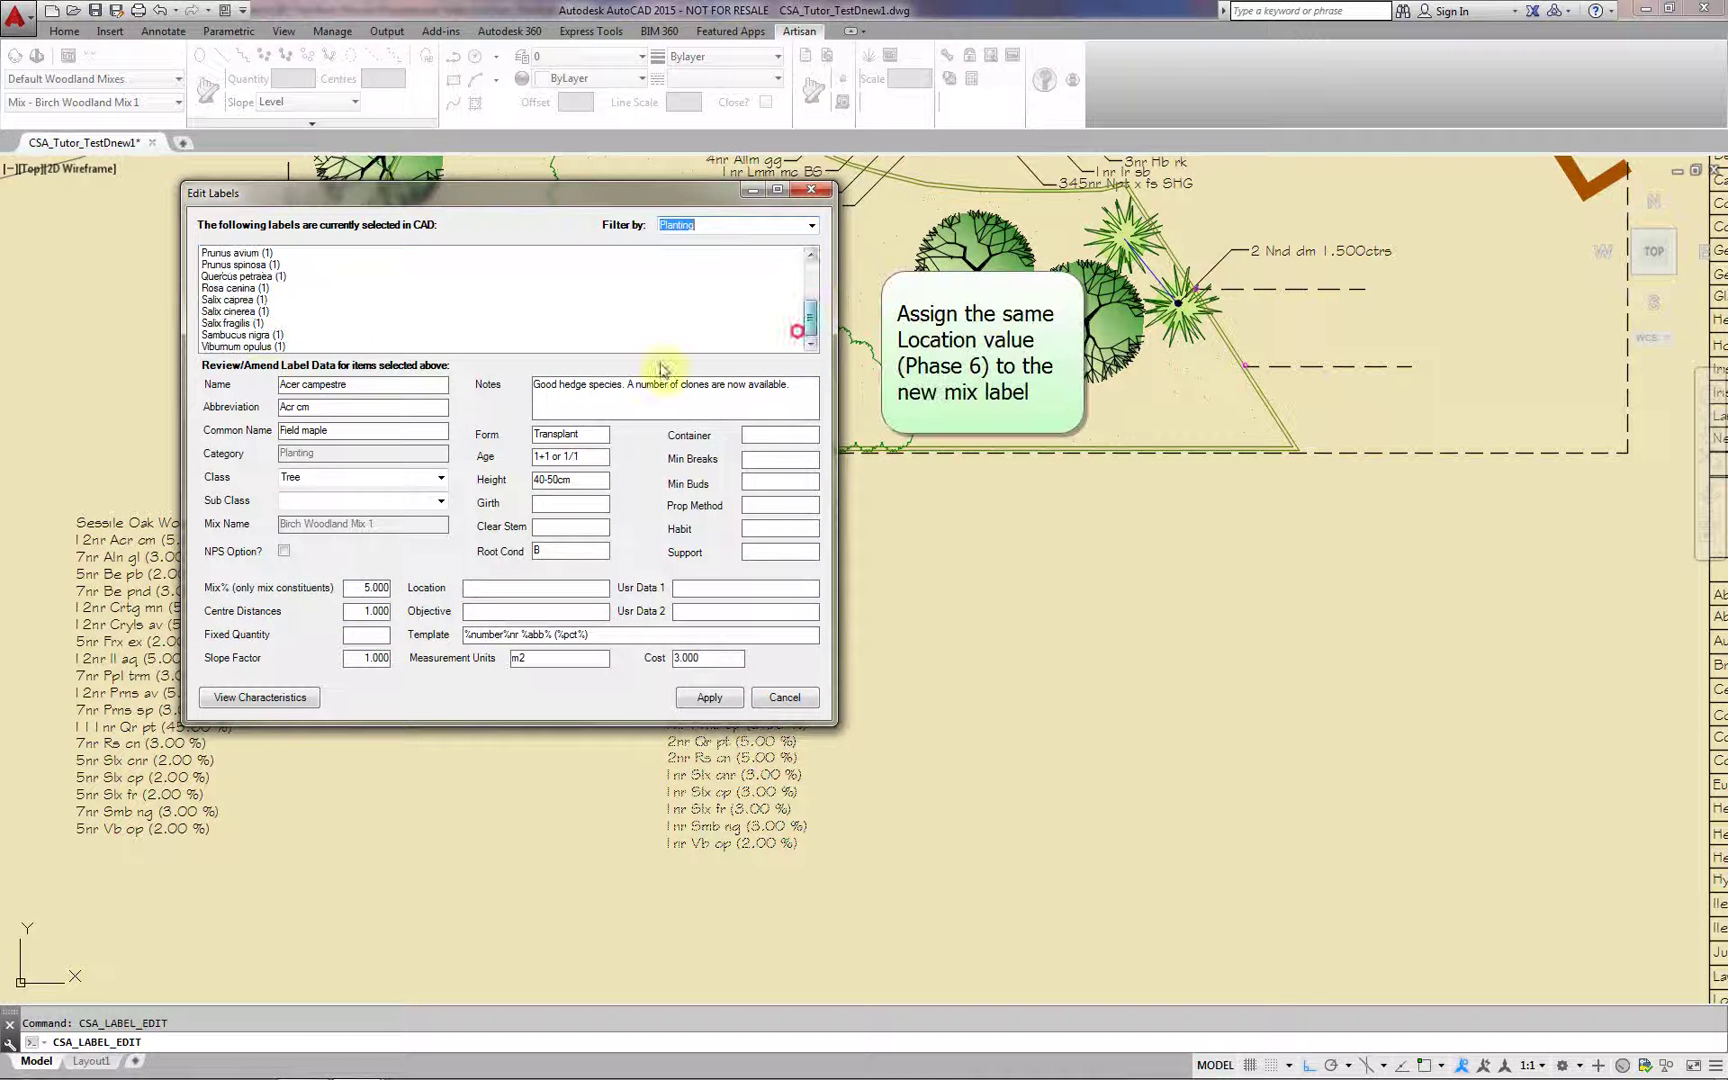
{"action": "left_click", "coordinate": [257, 347], "text": "shift"}
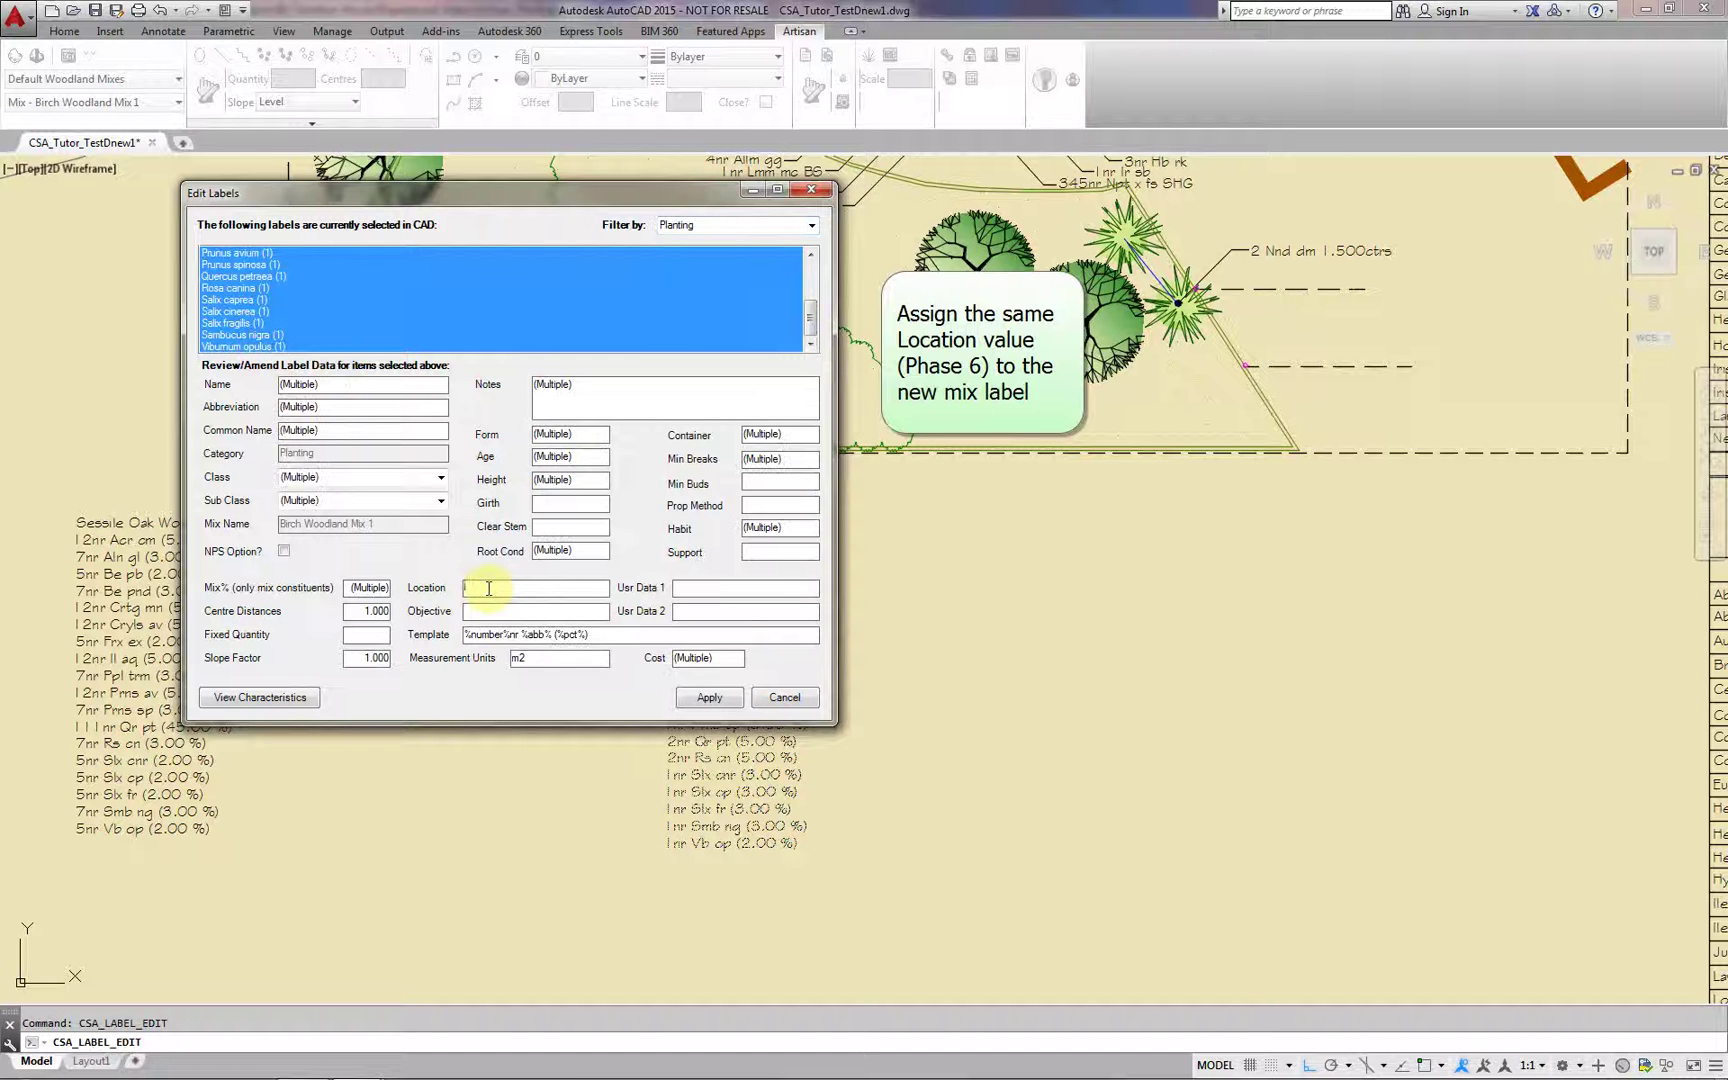
{"action": "left_click", "coordinate": [708, 698]}
{"action": "left_click", "coordinate": [823, 190]}
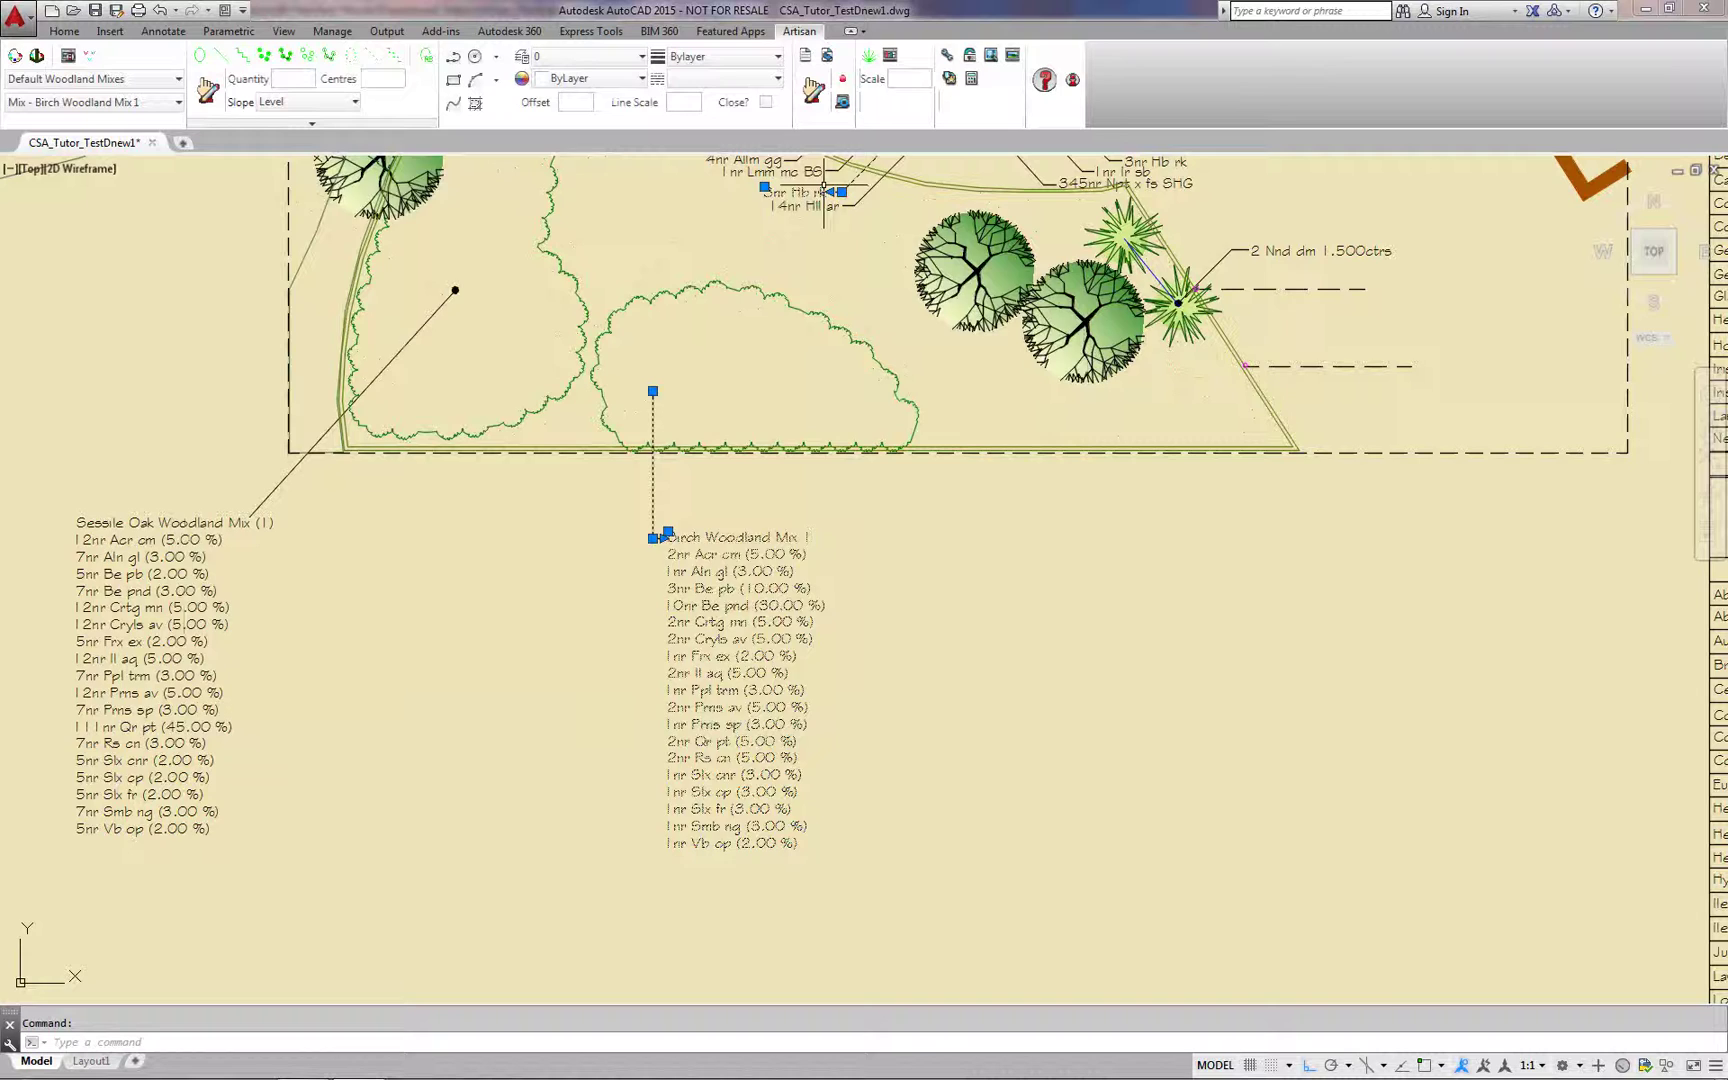
Examine the Planting Schedule by Location beside the plan, going through the phase sections down to the Phase 6 entries
{"action": "scroll", "coordinate": [859, 353], "scroll_direction": "down", "scroll_amount": 8}
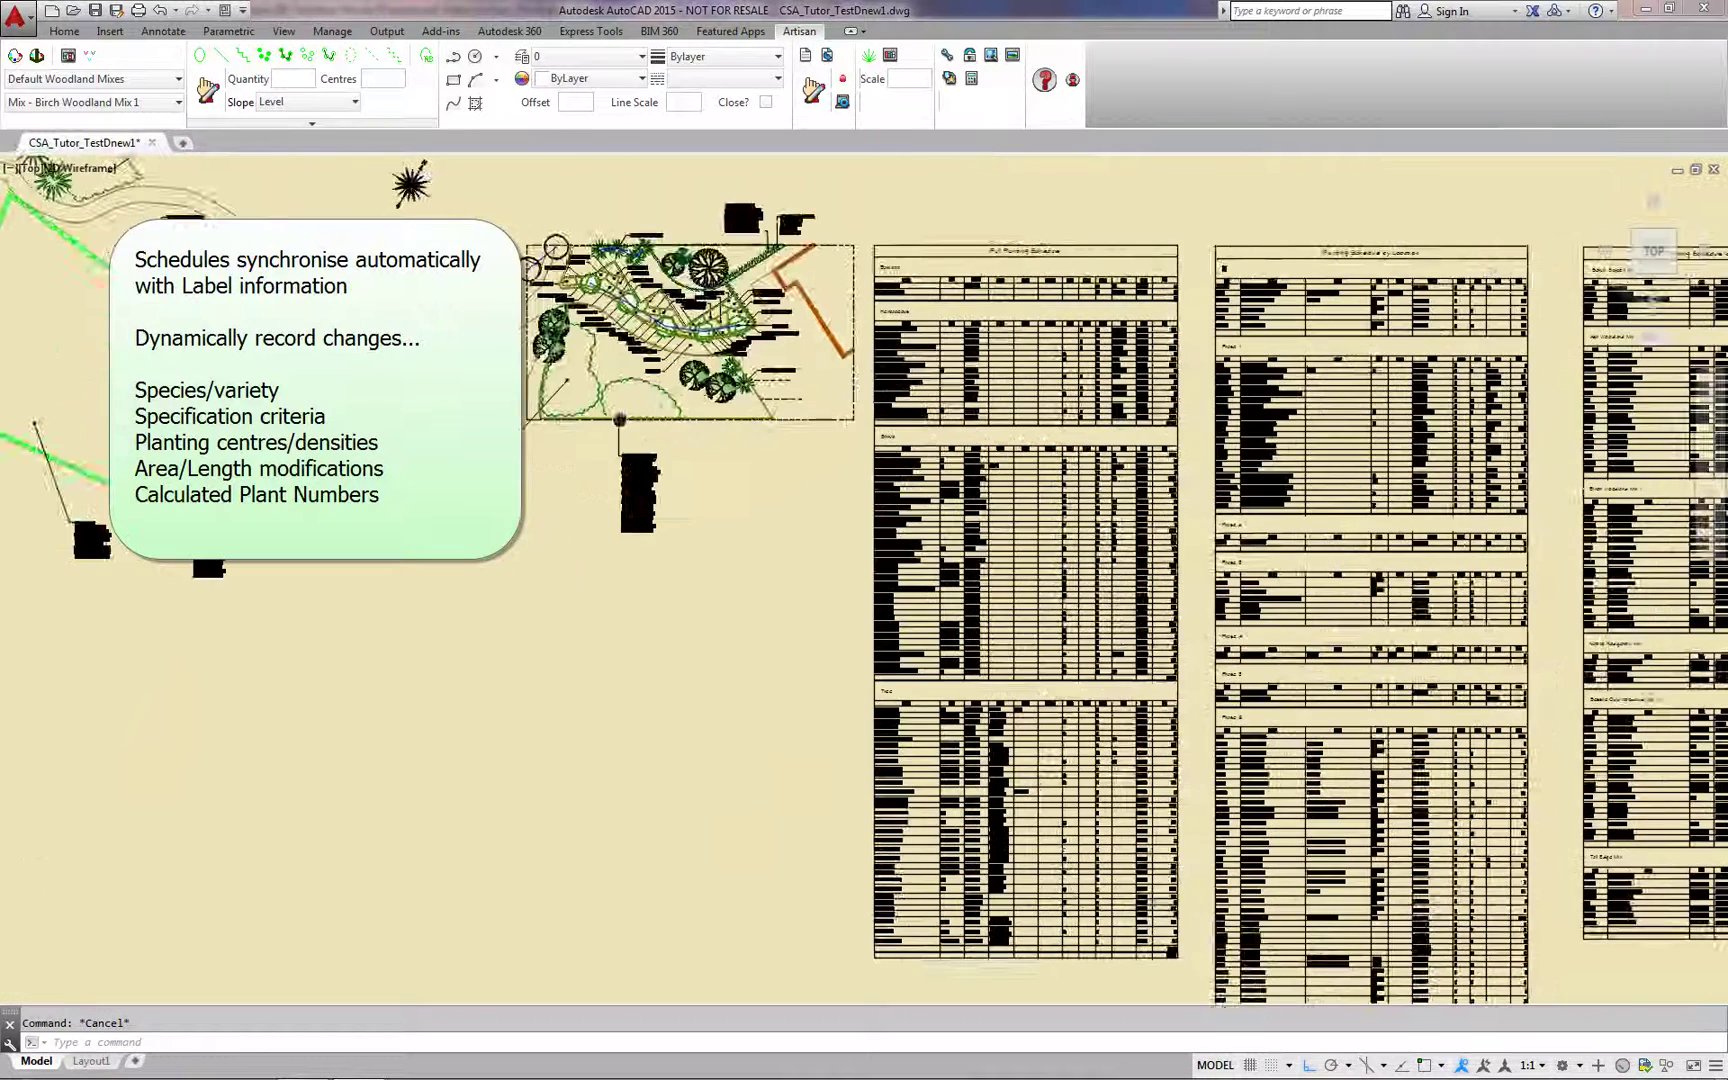
{"action": "middle_click_drag", "start_coordinate": [1000, 500], "coordinate": [647, 526]}
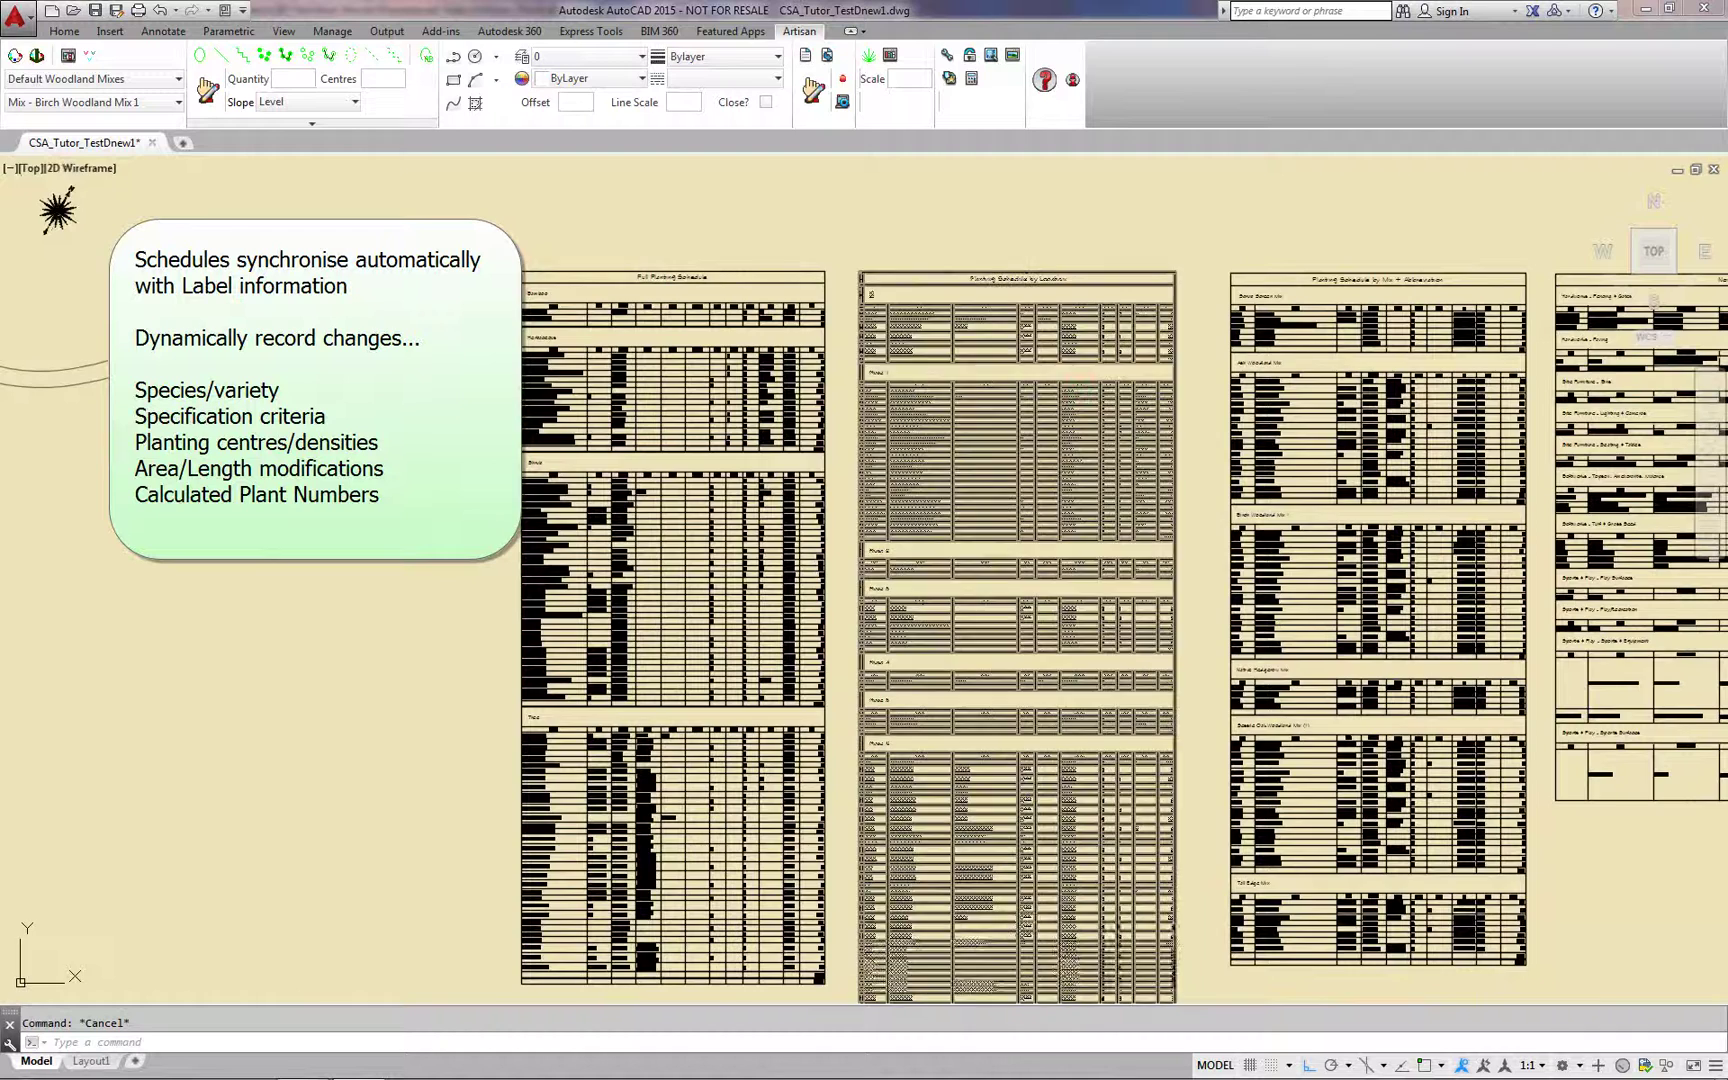
{"action": "scroll", "coordinate": [1019, 412], "scroll_direction": "up", "scroll_amount": 6}
{"action": "mouse_move", "coordinate": [1028, 367]}
{"action": "middle_mouse_down"}
{"action": "mouse_move", "coordinate": [997, 620]}
{"action": "mouse_move", "coordinate": [963, 663]}
{"action": "middle_mouse_up"}
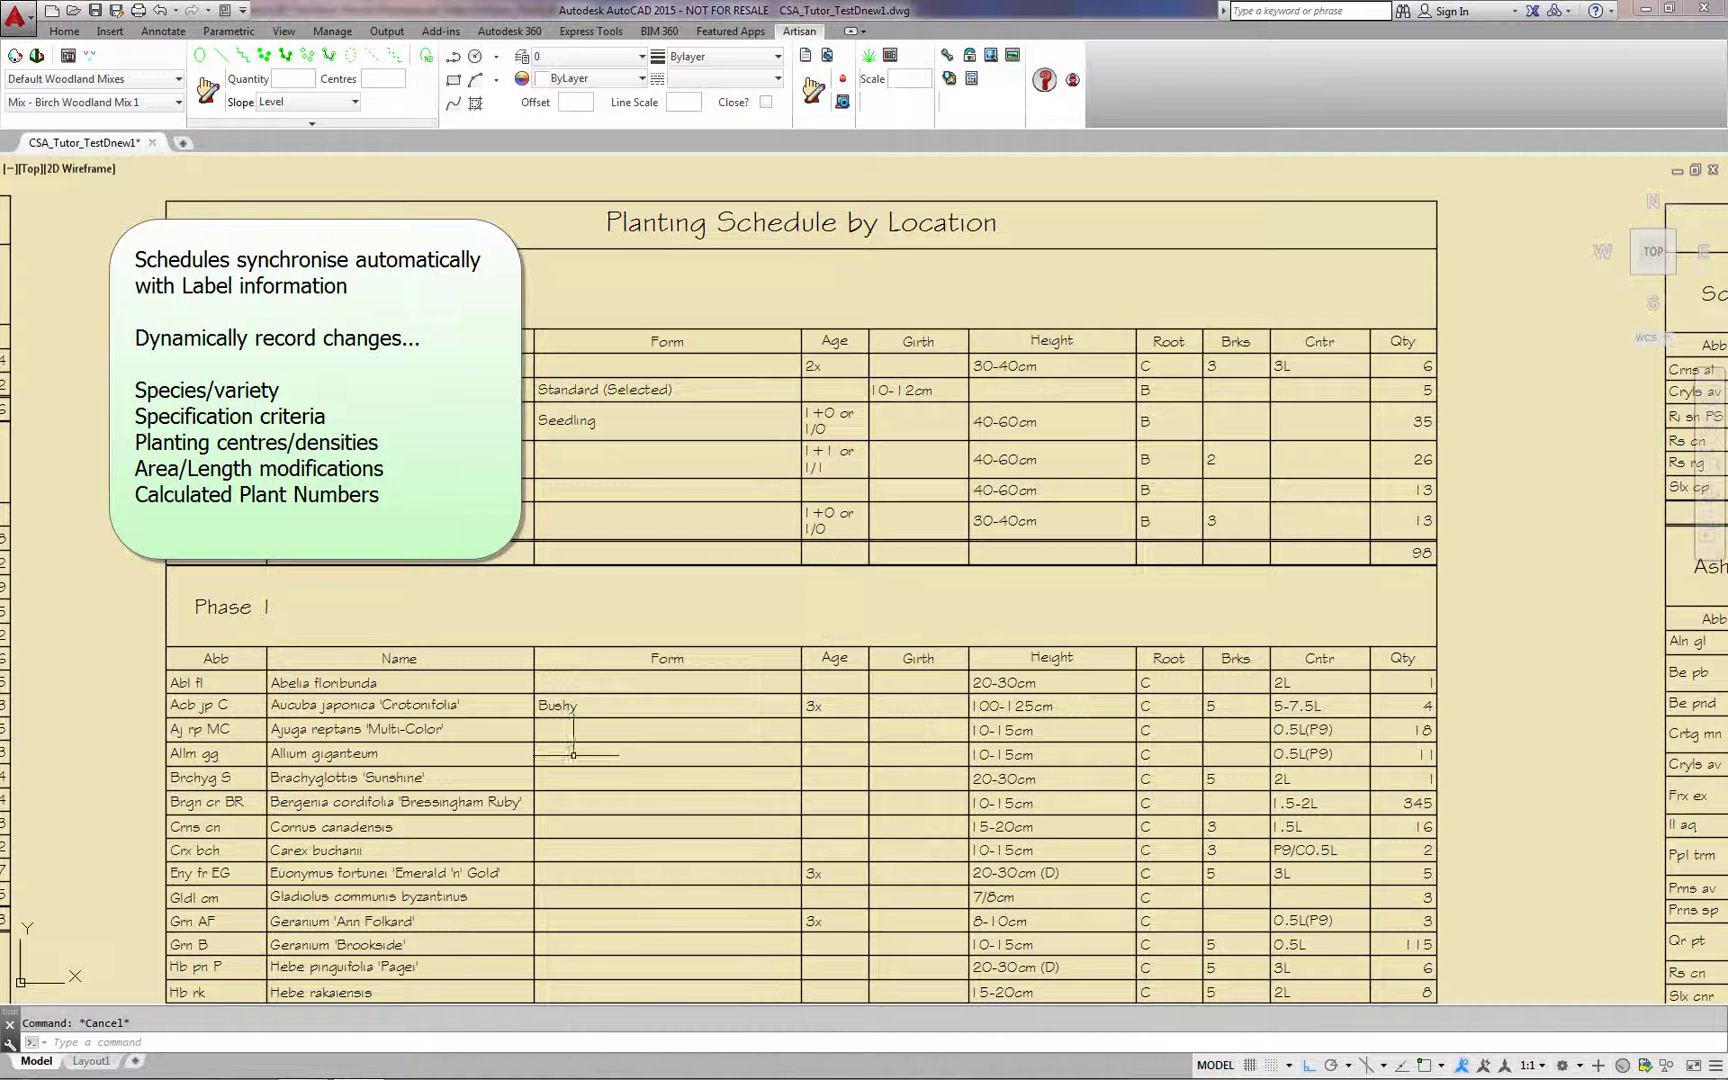
{"action": "mouse_move", "coordinate": [573, 754]}
{"action": "middle_mouse_down"}
{"action": "mouse_move", "coordinate": [589, 376]}
{"action": "mouse_move", "coordinate": [633, 293]}
{"action": "mouse_move", "coordinate": [625, 270]}
{"action": "middle_mouse_up"}
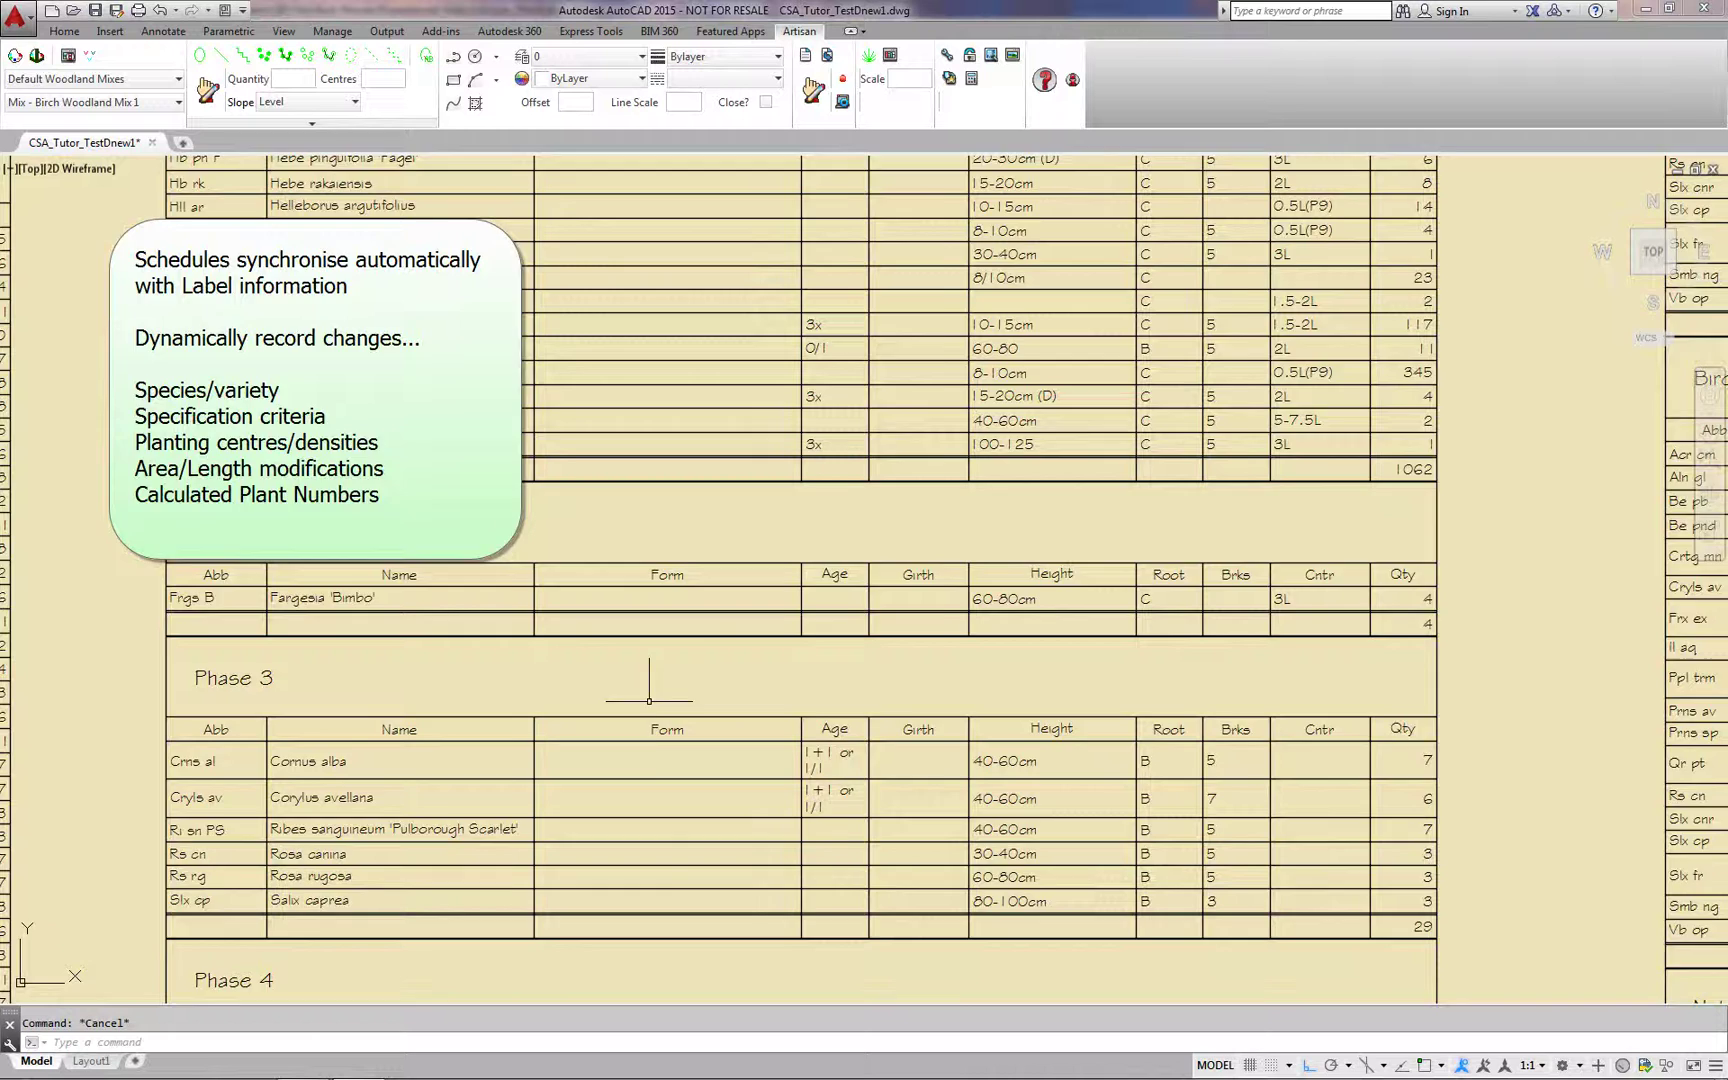
{"action": "middle_click_drag", "start_coordinate": [632, 704], "coordinate": [678, 223]}
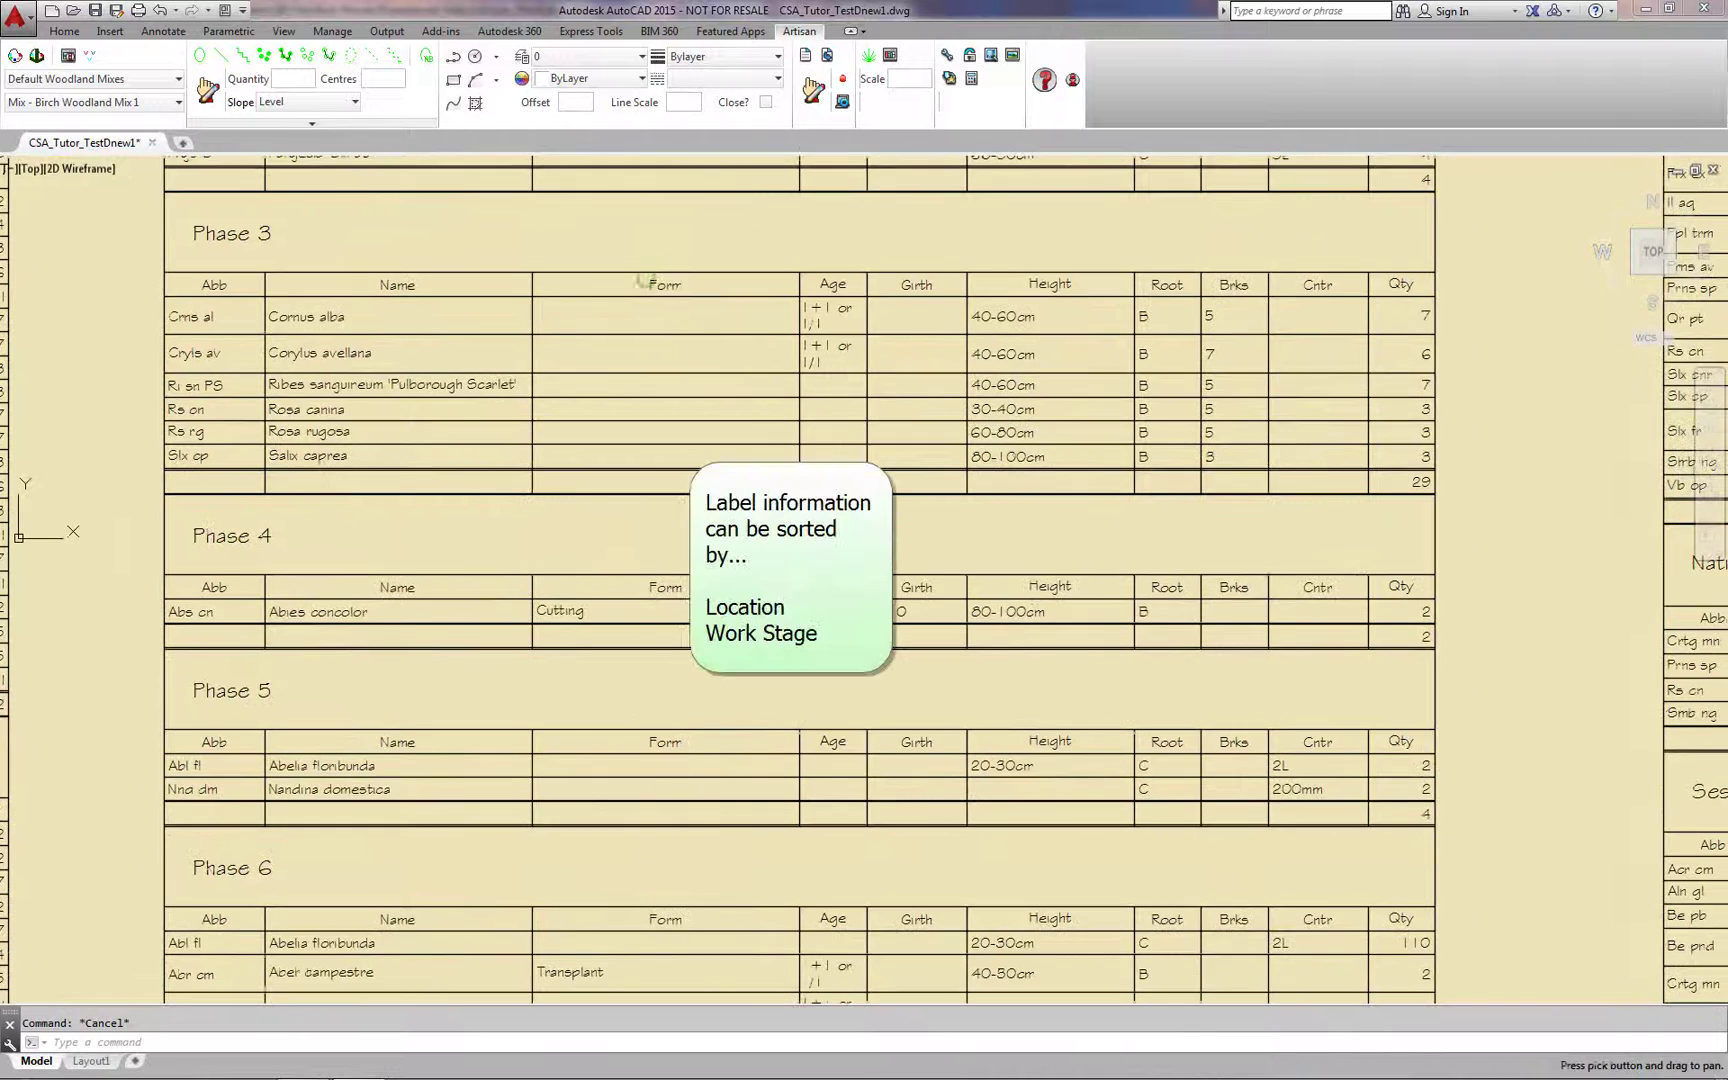
{"action": "mouse_move", "coordinate": [679, 744]}
{"action": "middle_mouse_down"}
{"action": "mouse_move", "coordinate": [675, 386]}
{"action": "mouse_move", "coordinate": [632, 216]}
{"action": "middle_mouse_up"}
{"action": "mouse_move", "coordinate": [631, 613]}
{"action": "middle_mouse_down"}
{"action": "mouse_move", "coordinate": [636, 552]}
{"action": "mouse_move", "coordinate": [610, 494]}
{"action": "middle_mouse_up"}
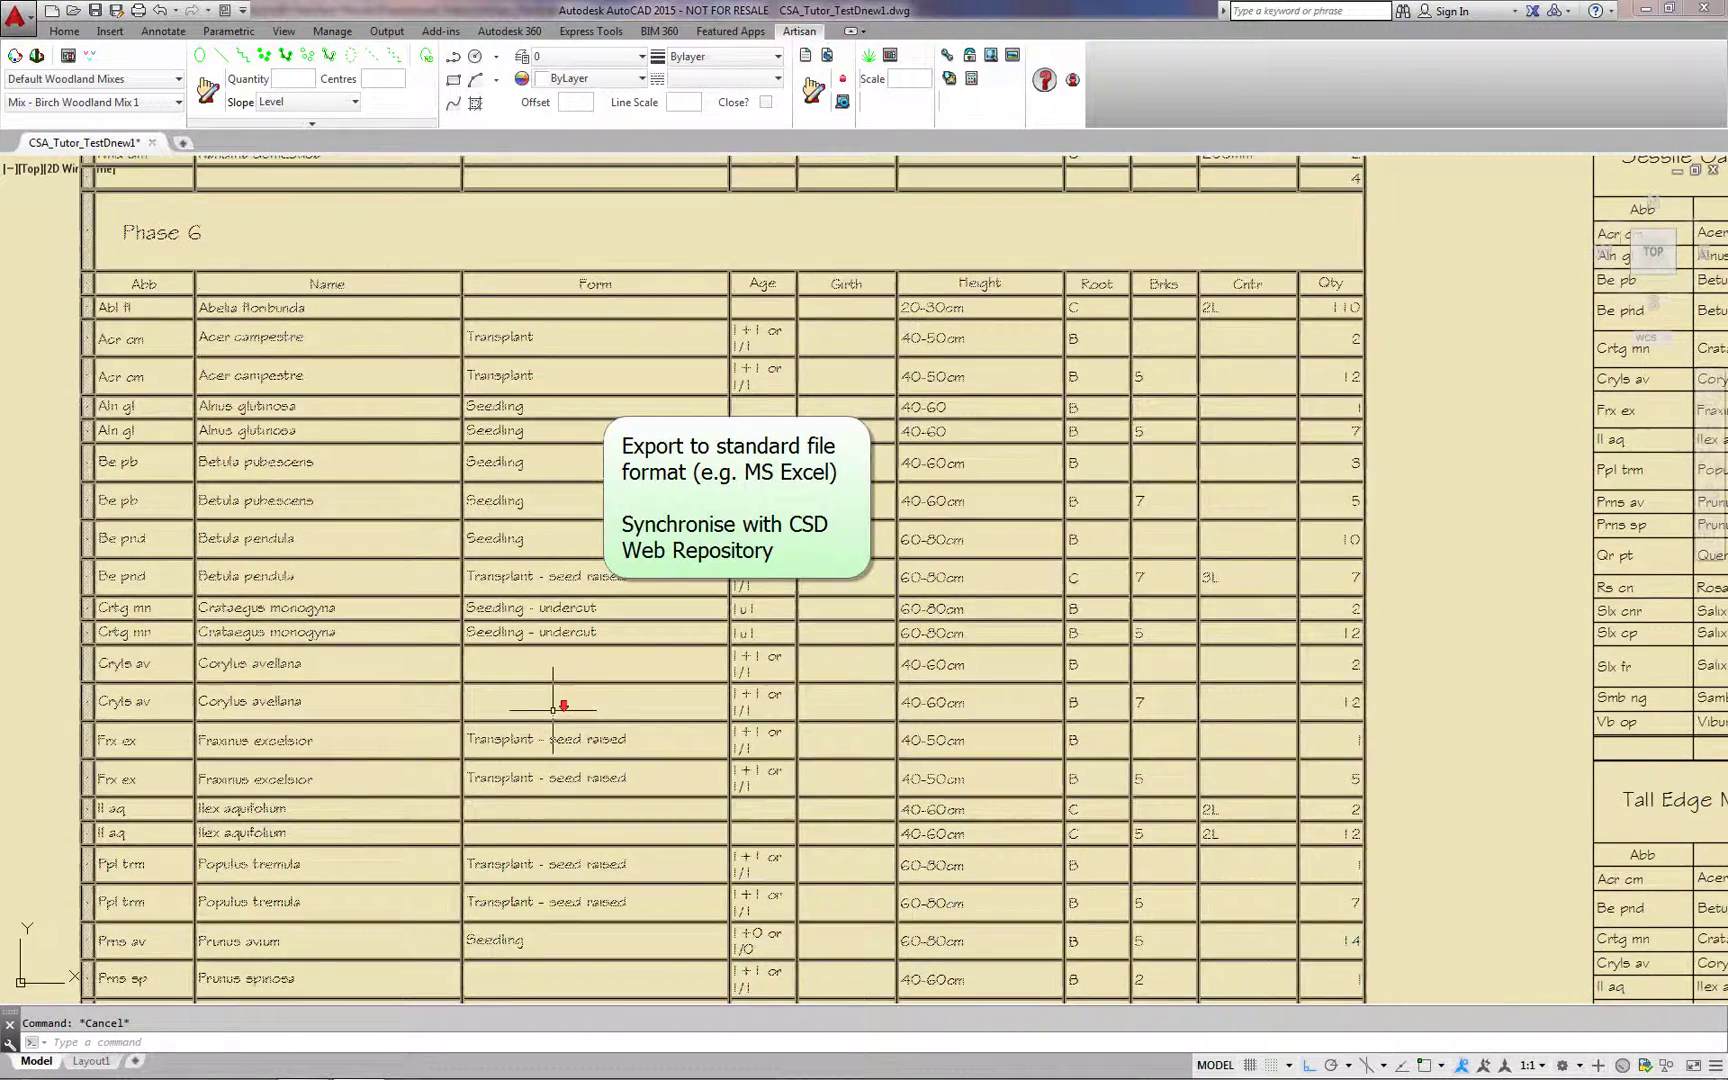
{"action": "scroll", "coordinate": [559, 706], "scroll_direction": "down", "scroll_amount": 3}
{"action": "scroll", "coordinate": [579, 721], "scroll_direction": "up", "scroll_amount": 1}
{"action": "middle_click_drag", "start_coordinate": [579, 721], "coordinate": [565, 526]}
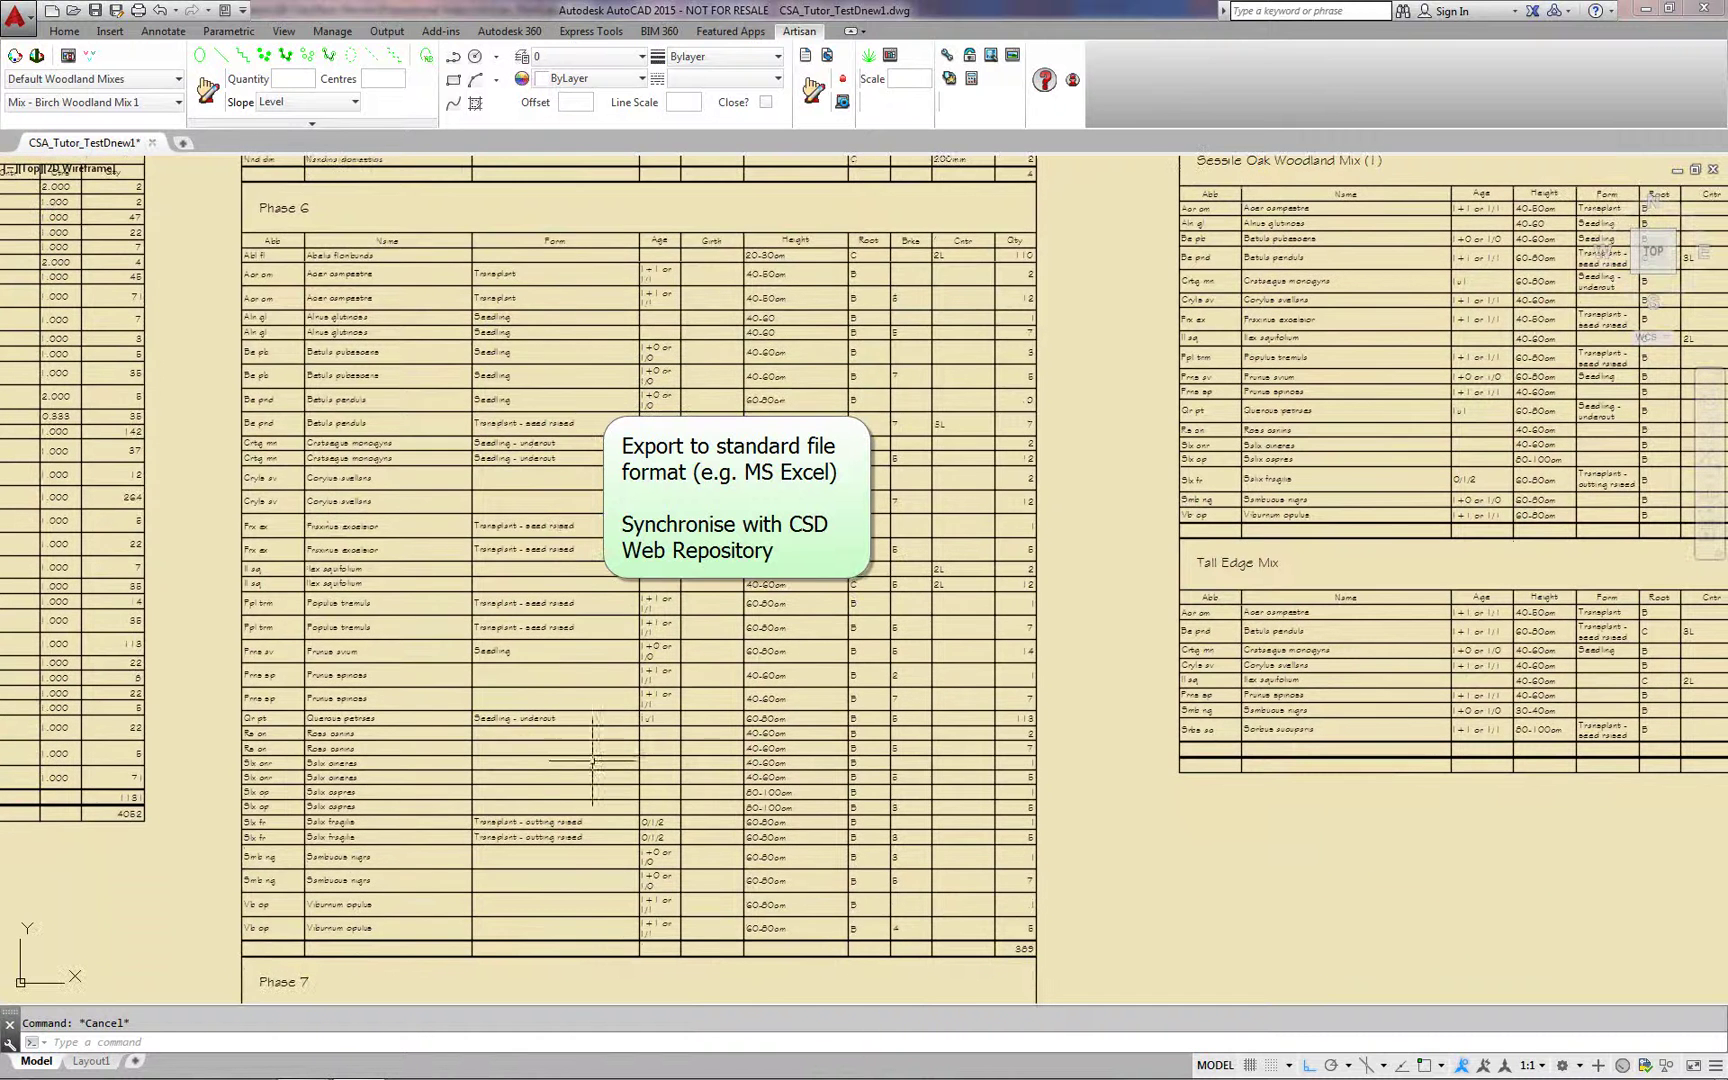